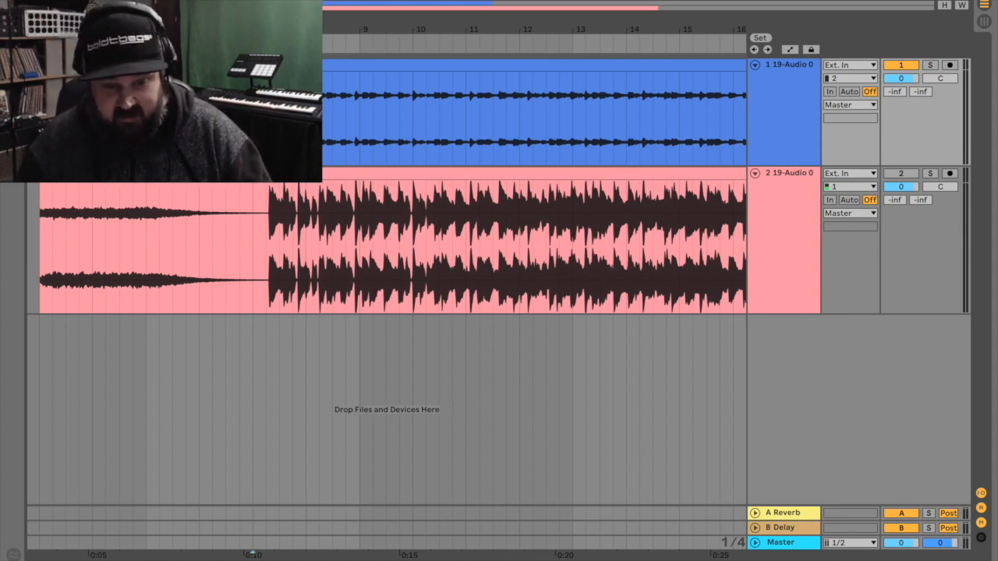
Play the audio on track 1, and switch playback over to track 2 to compare the two versions
key(space)
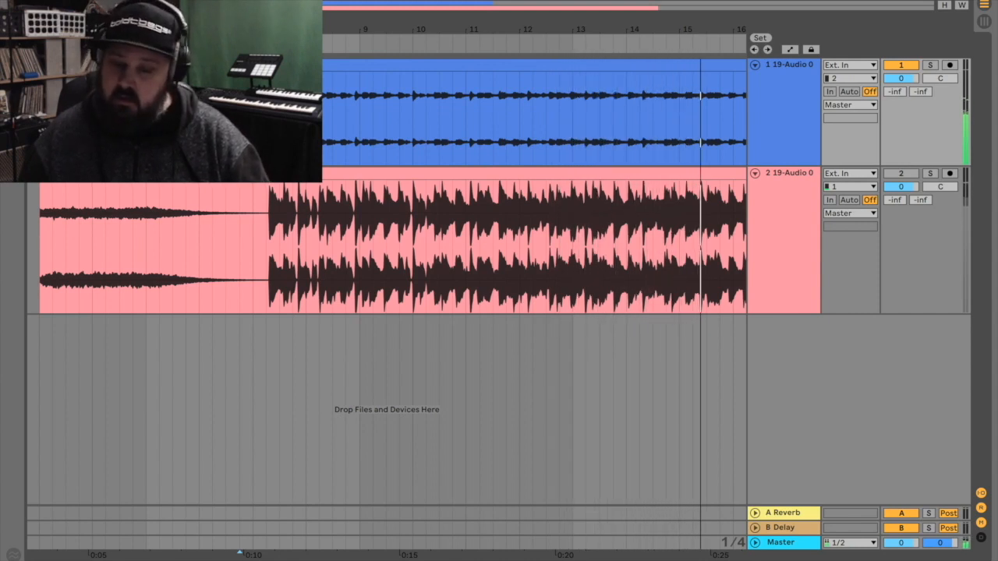
key(space)
click(902, 66)
click(902, 174)
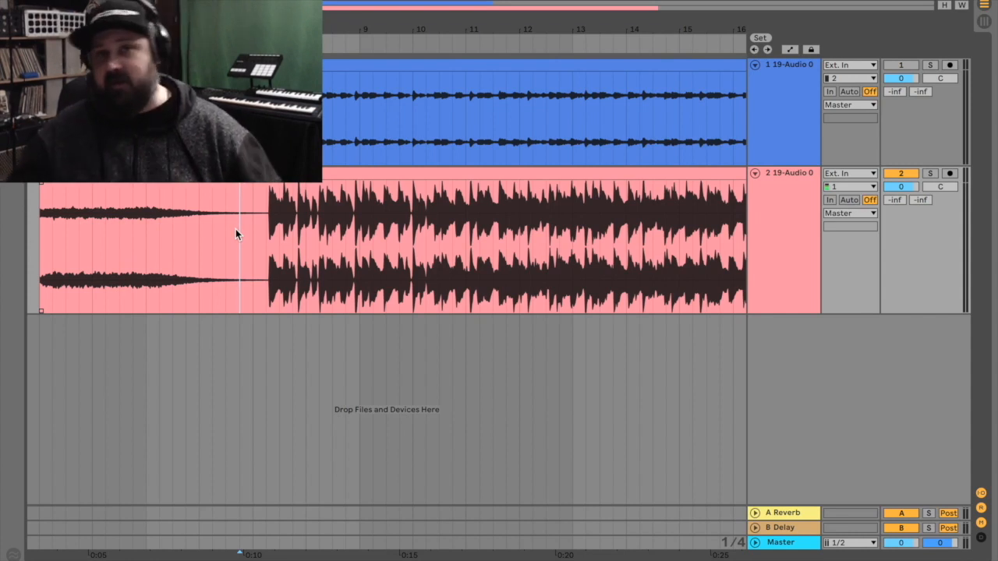
key(space)
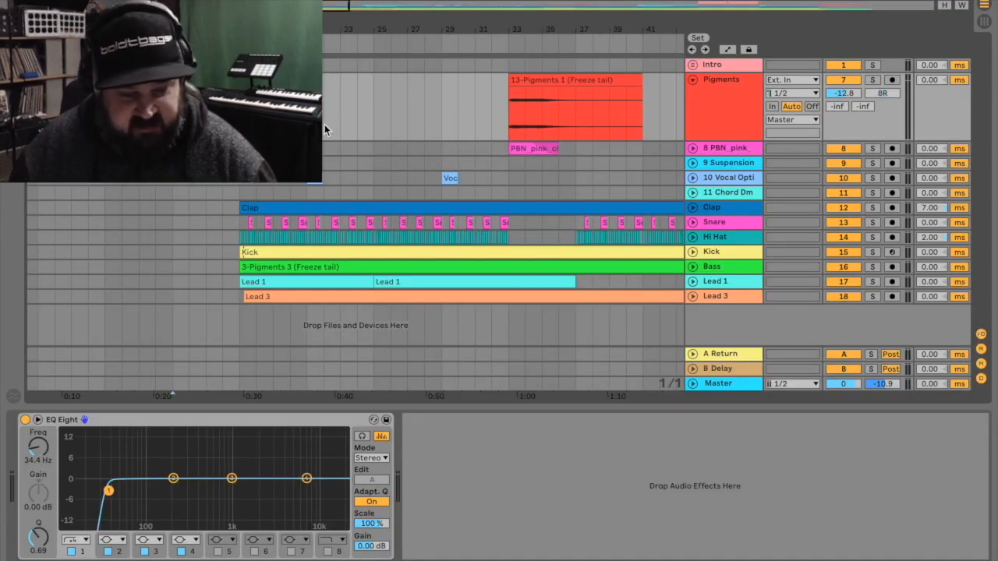
Look through the effect chains of the PBN pink, Suspension, Vocal Opti, Chord, Clap, Snare, Hi Hat and Master tracks
click(732, 150)
click(733, 163)
click(733, 177)
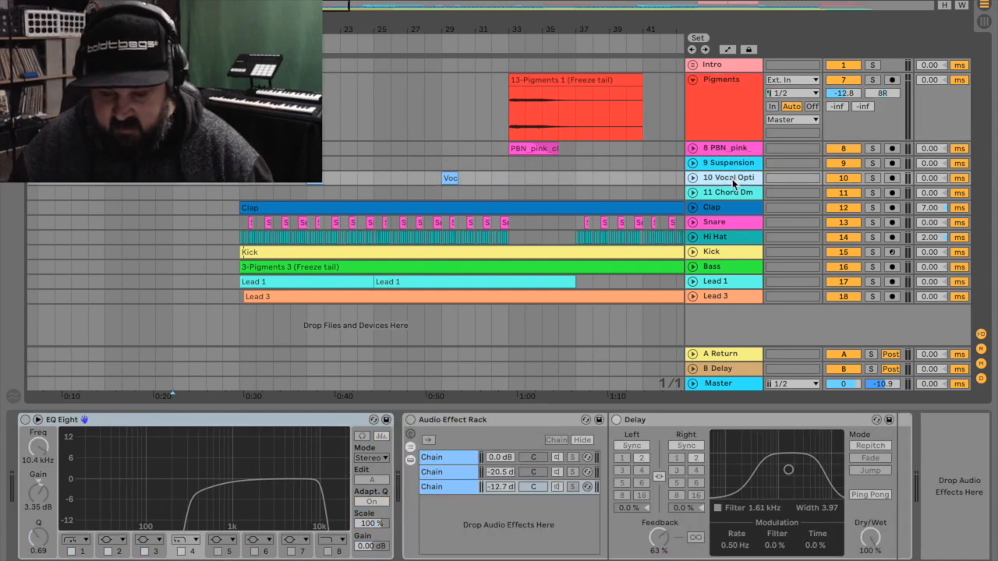
click(731, 192)
click(730, 207)
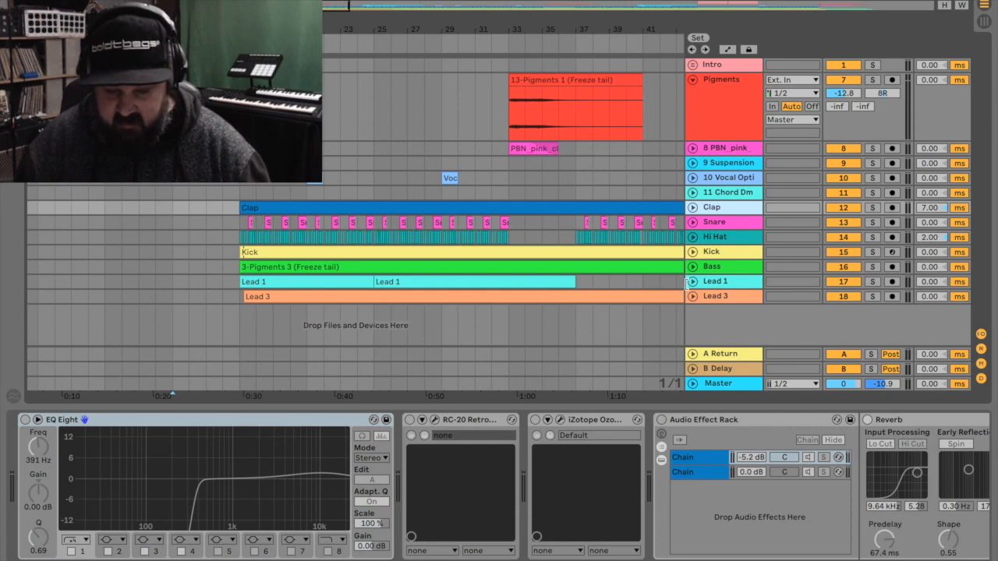
click(719, 224)
click(720, 238)
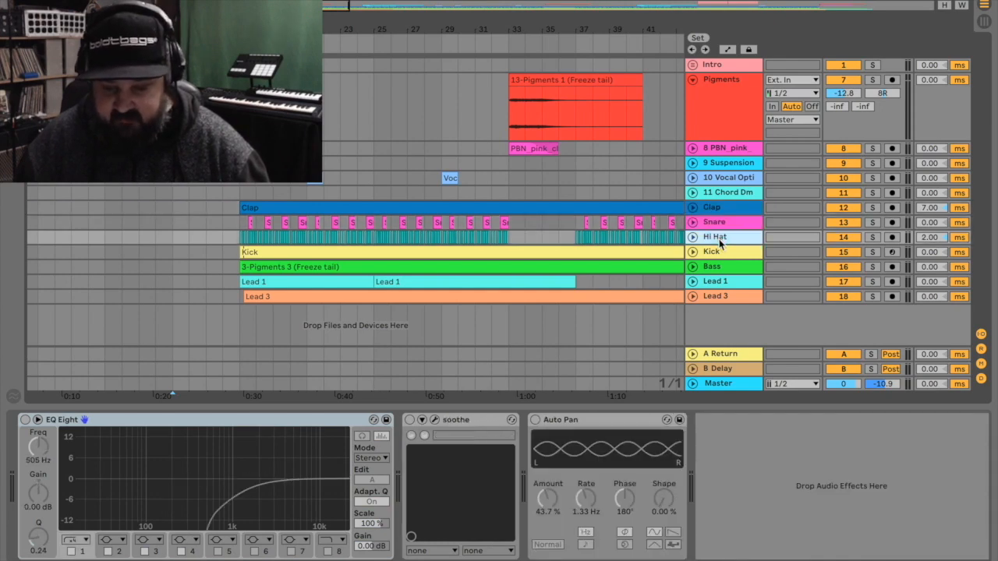
click(718, 384)
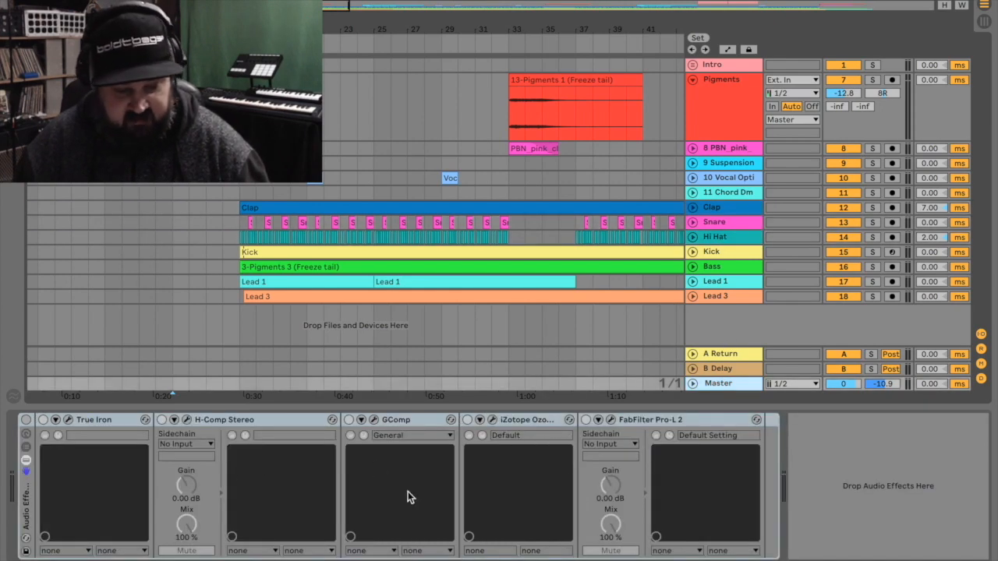
click(725, 301)
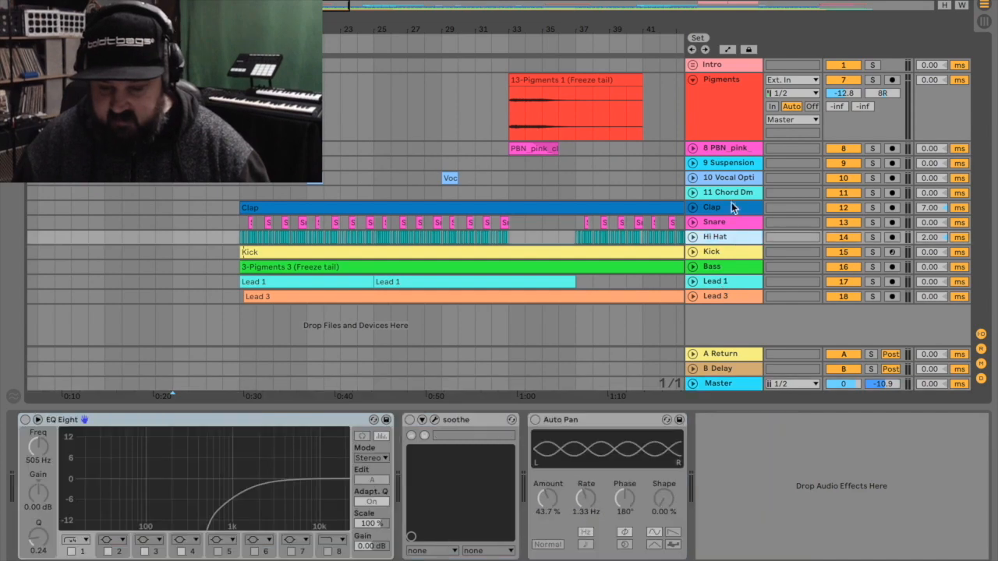
Unfold the Suspension track, solo the Vocal Opti track and play its vocal clip with the effects bypassed
click(723, 124)
click(723, 163)
click(874, 179)
key(space)
key(space)
key(space)
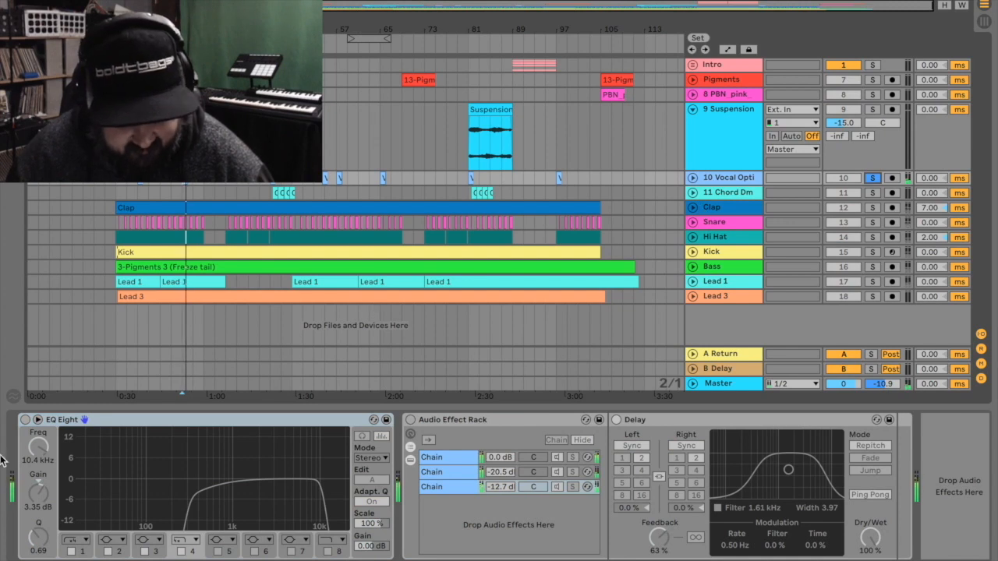
Turn on the vocal's EQ Eight, lower its low-cut band to 16.3 Hz and audition the vocal
click(25, 420)
drag(190, 500, 81, 489)
key(space)
key(space)
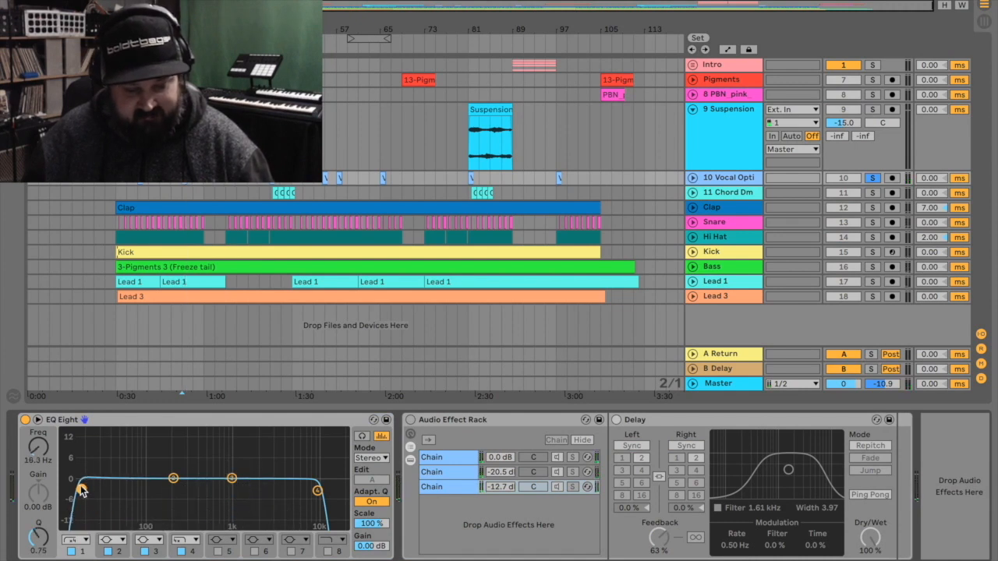
Move the vocal's low-cut band back up, and sweep the high-cut band to 22.0 kHz and back to 10.4 kHz
drag(81, 489, 191, 501)
drag(318, 496, 345, 490)
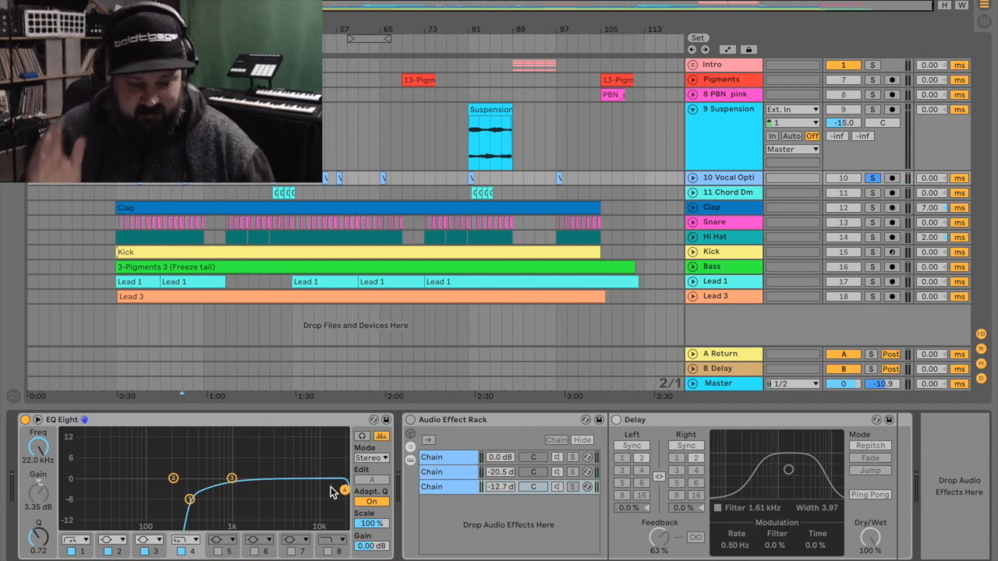
drag(331, 487, 304, 487)
Turn on the vocal's Audio Effect Rack with its first two chains, and show the Overdrive in the second chain
click(472, 421)
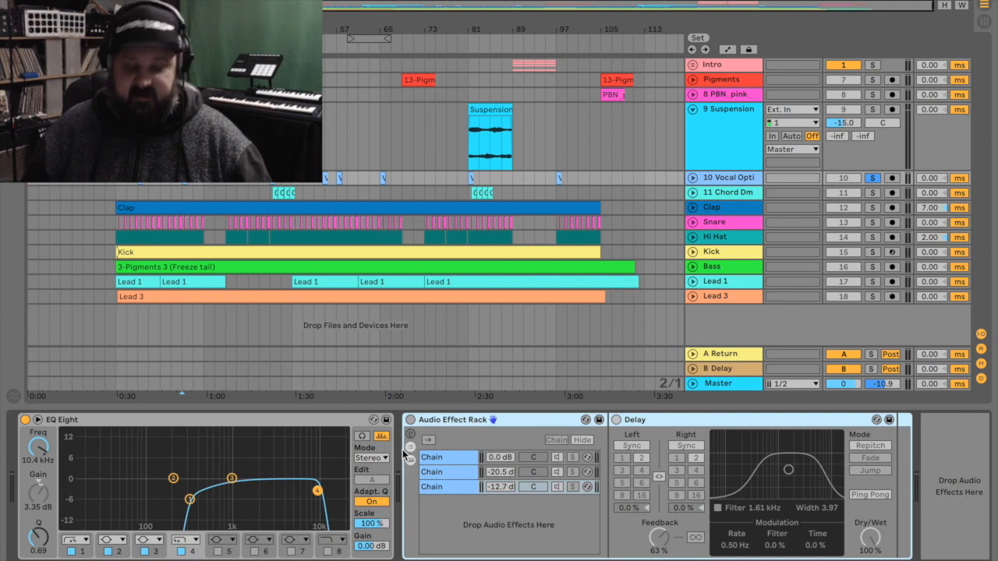
click(453, 460)
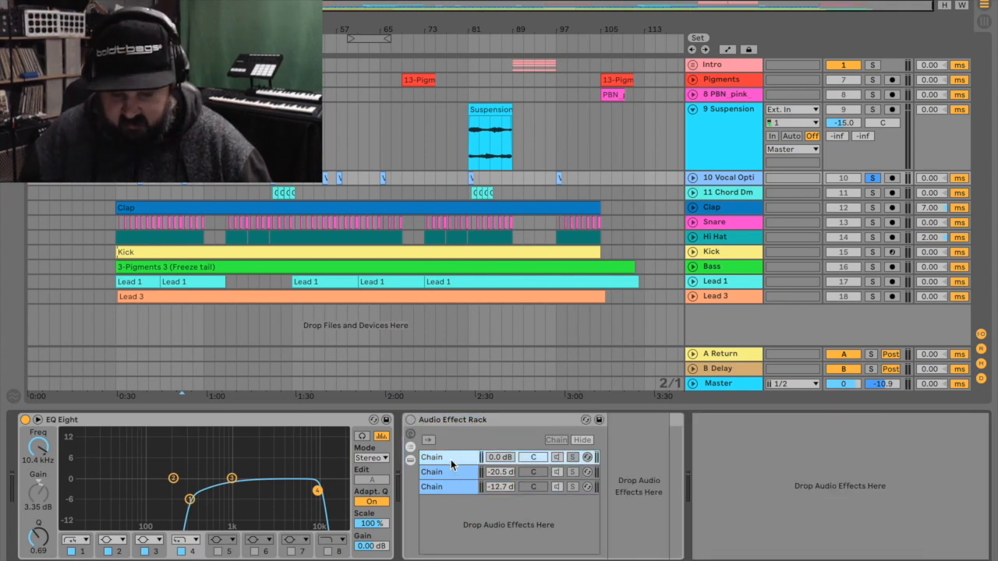
click(458, 473)
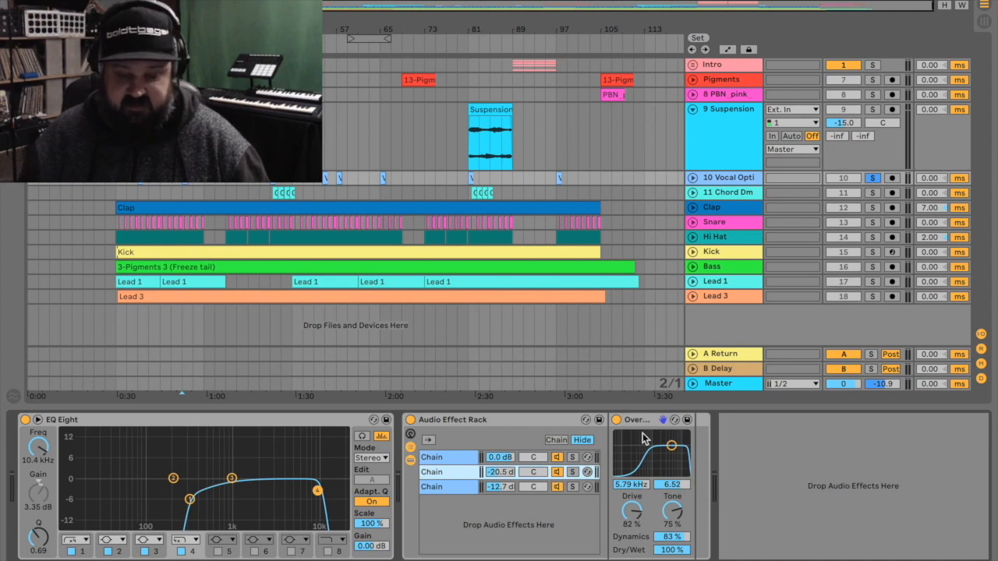
Audition the vocal while trying the Overdrive chain at -20.0 dB, and return its volume to -20.5 dB
key(space)
mouse_move(500, 472)
mouse_down()
mouse_move(500, 457)
mouse_move(500, 473)
mouse_up()
key(space)
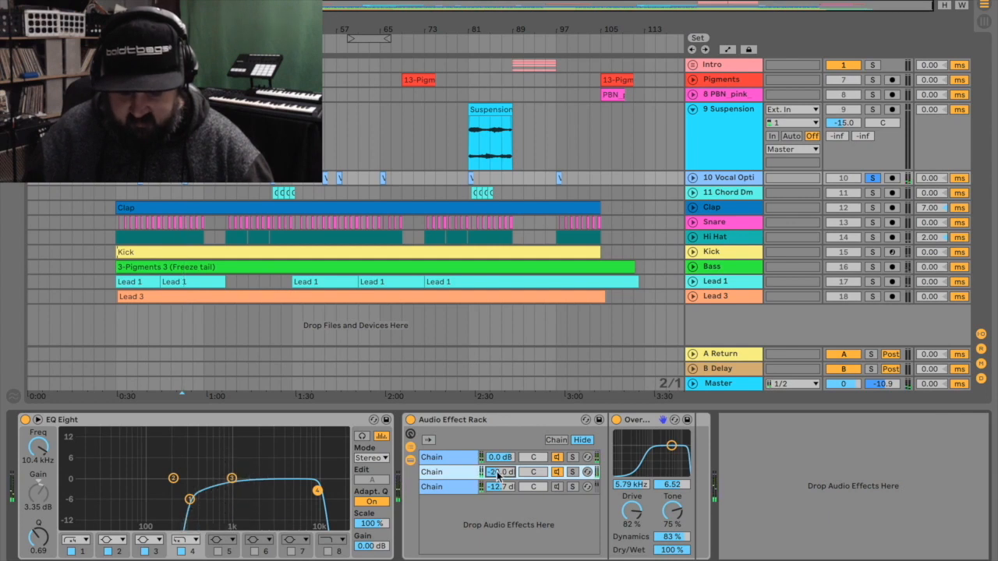
key(space)
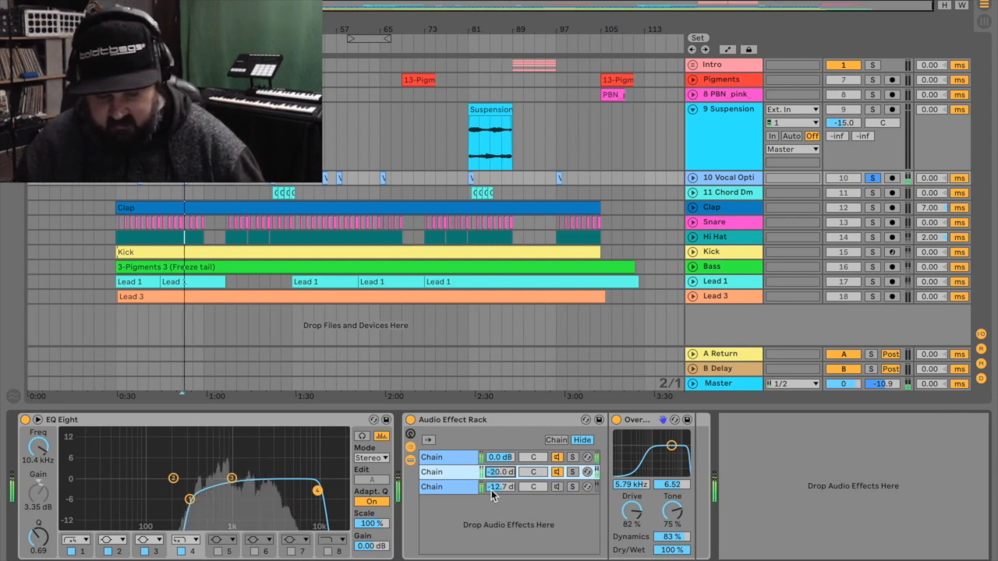
key(space)
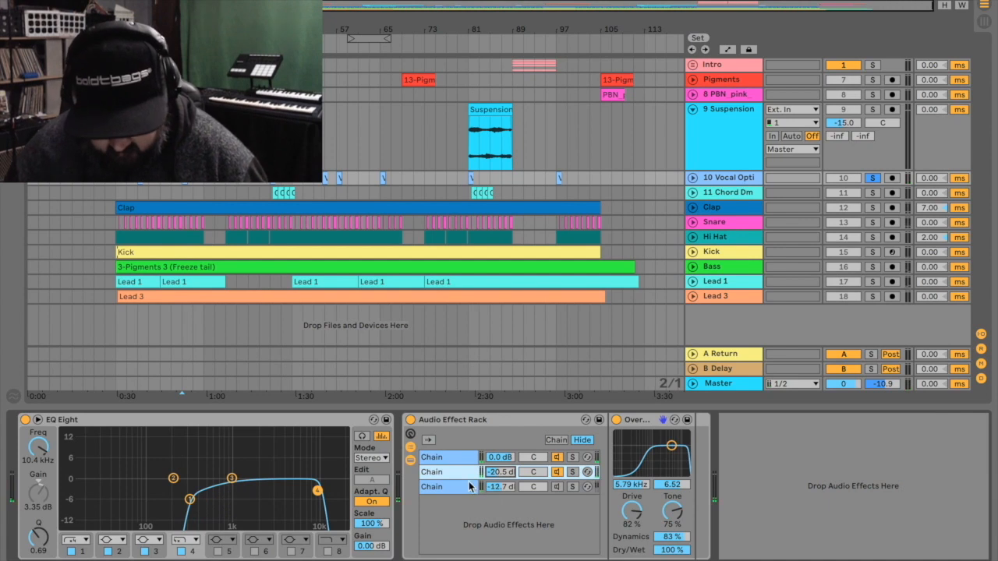
Activate the rack's third chain with the ping pong Delay and audition the vocal through it
click(467, 488)
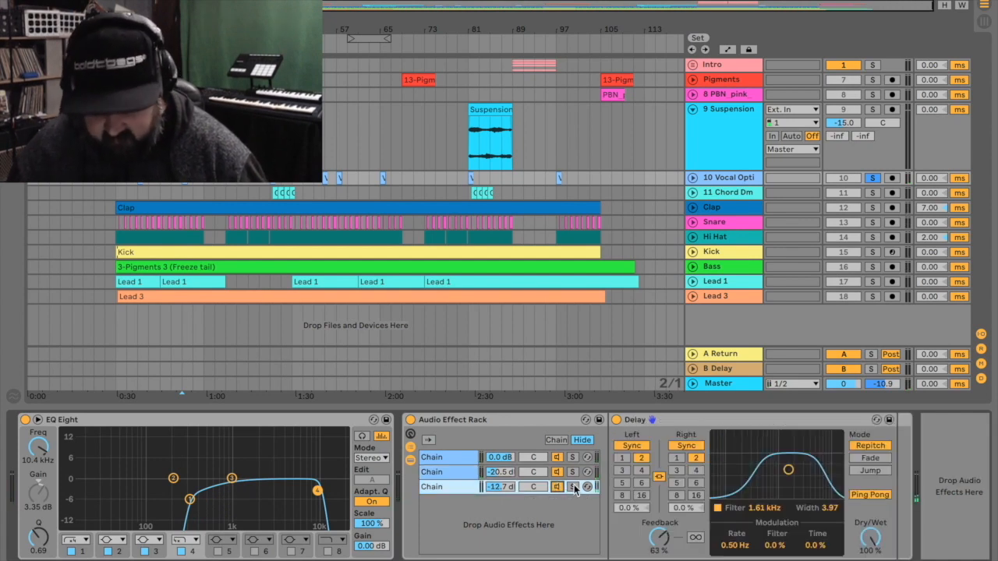
key(space)
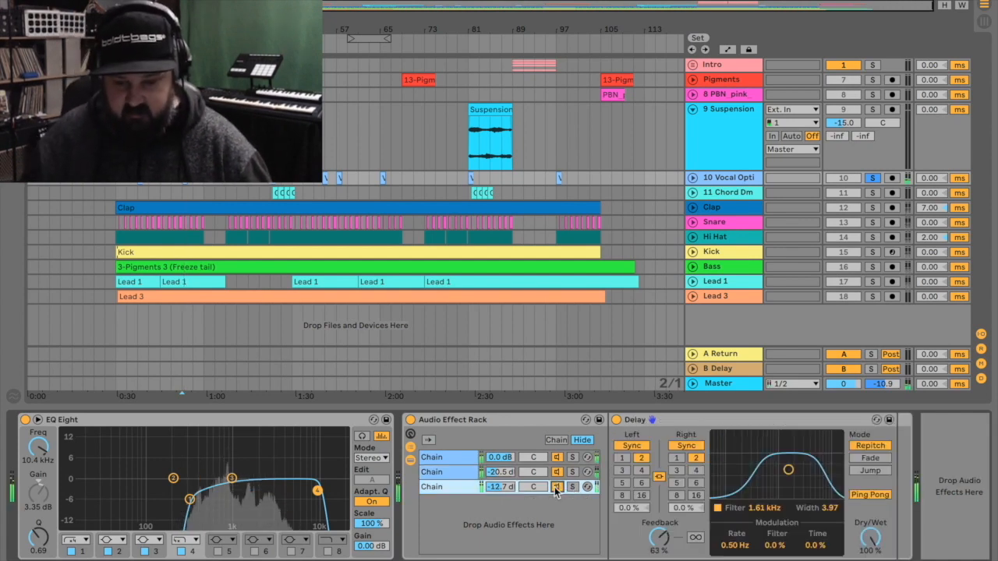
key(space)
key(space)
click(152, 418)
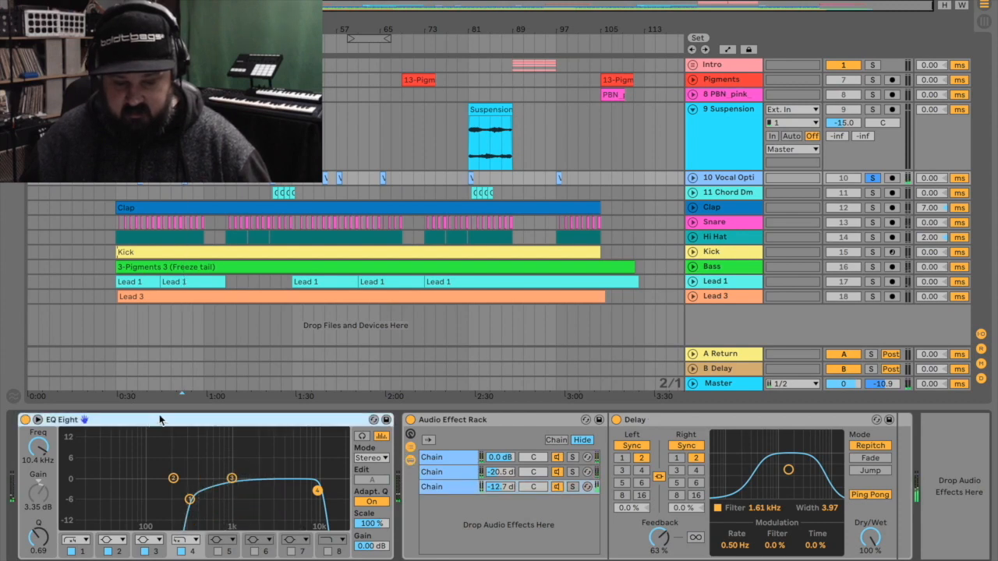
Unfold and solo the Clap track, and play it from the start of its clip
click(708, 208)
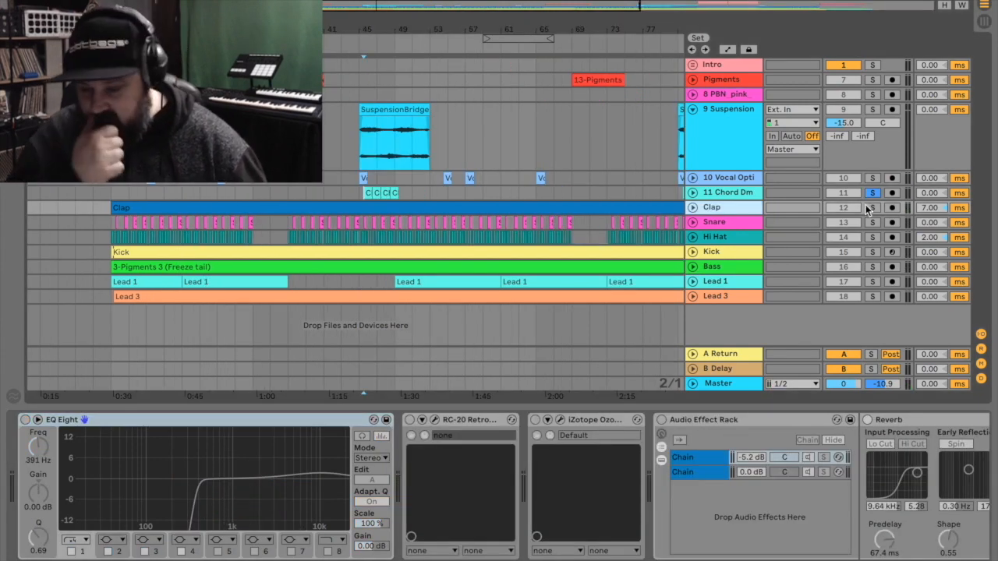
click(691, 207)
click(112, 234)
key(space)
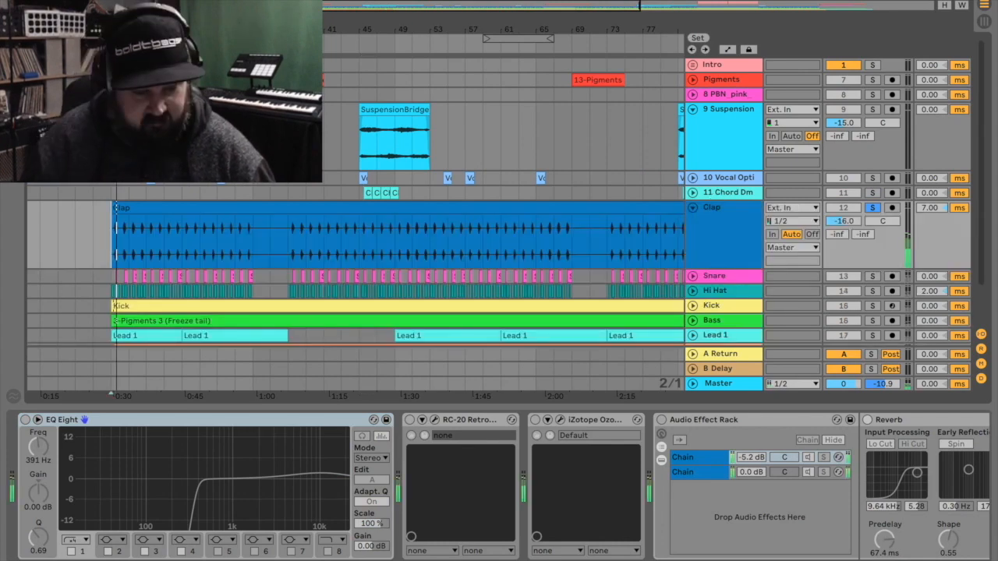
drag(107, 30, 107, 102)
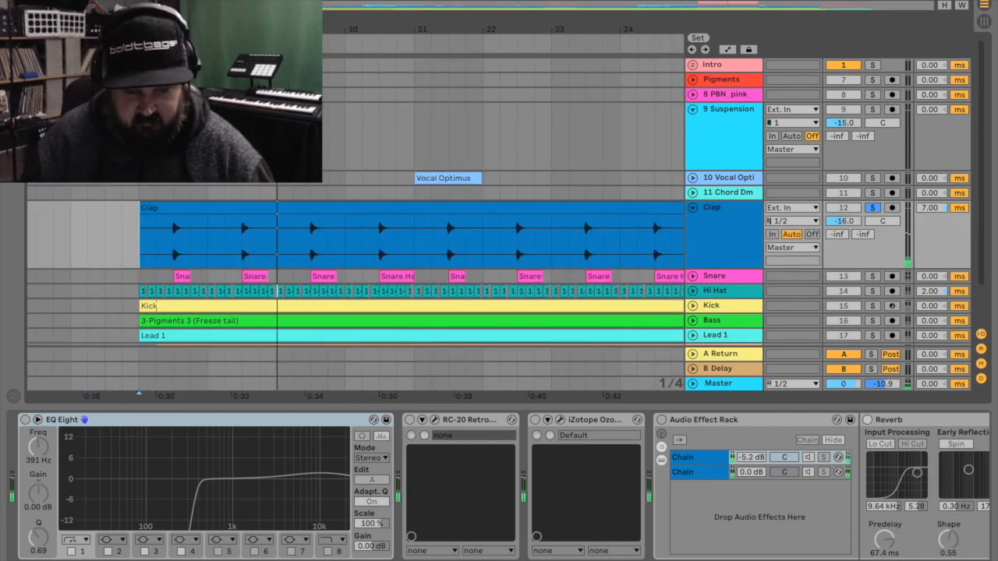
Turn on the Clap's EQ Eight, and sweep its low-cut band down to 138 Hz and back to 391 Hz
click(25, 420)
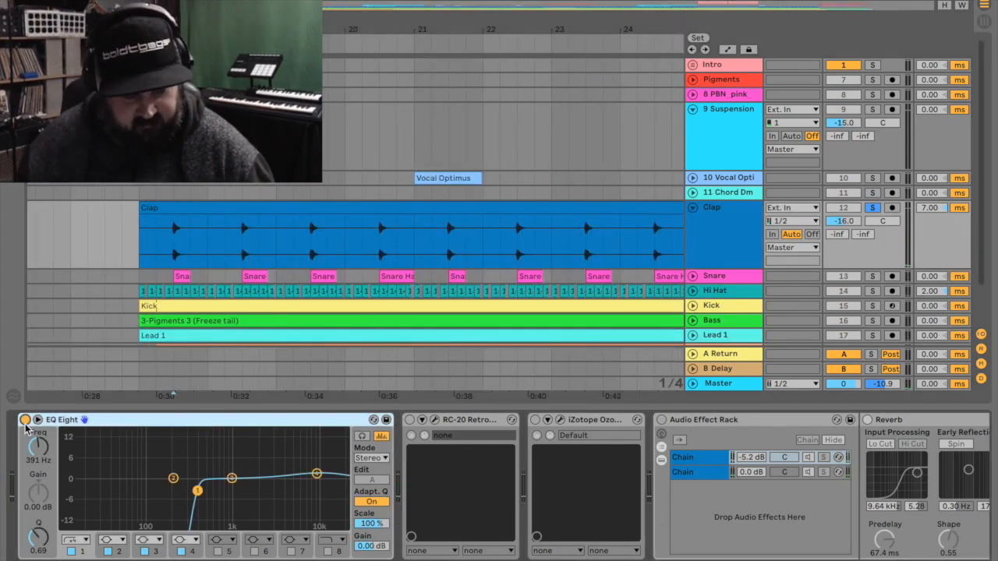
drag(197, 491, 159, 492)
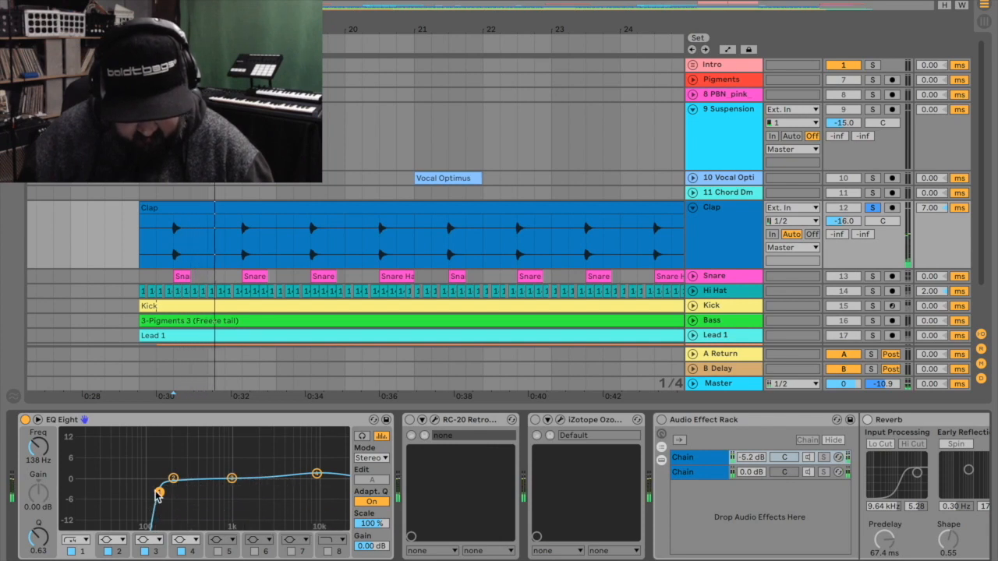
drag(159, 492, 198, 497)
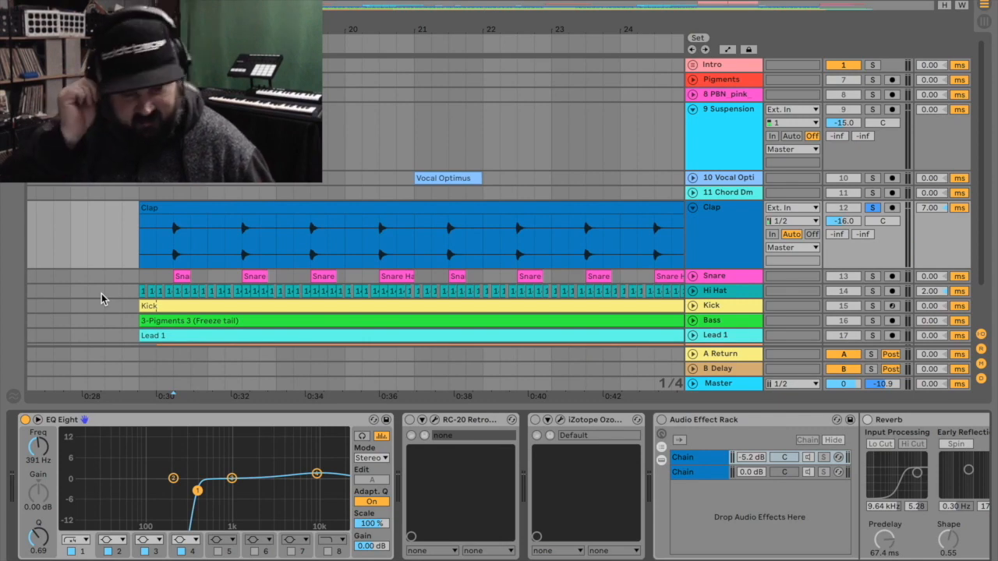
Turn on RC-20 Retro Color on the Clap, open its window and check the lower Focus limit of the Distort module
click(410, 420)
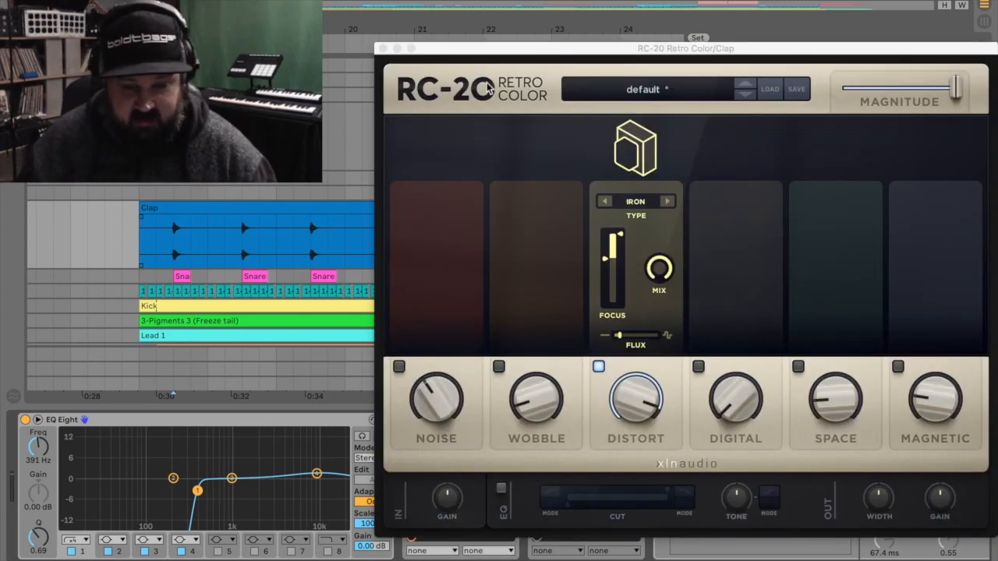
drag(489, 44, 287, 14)
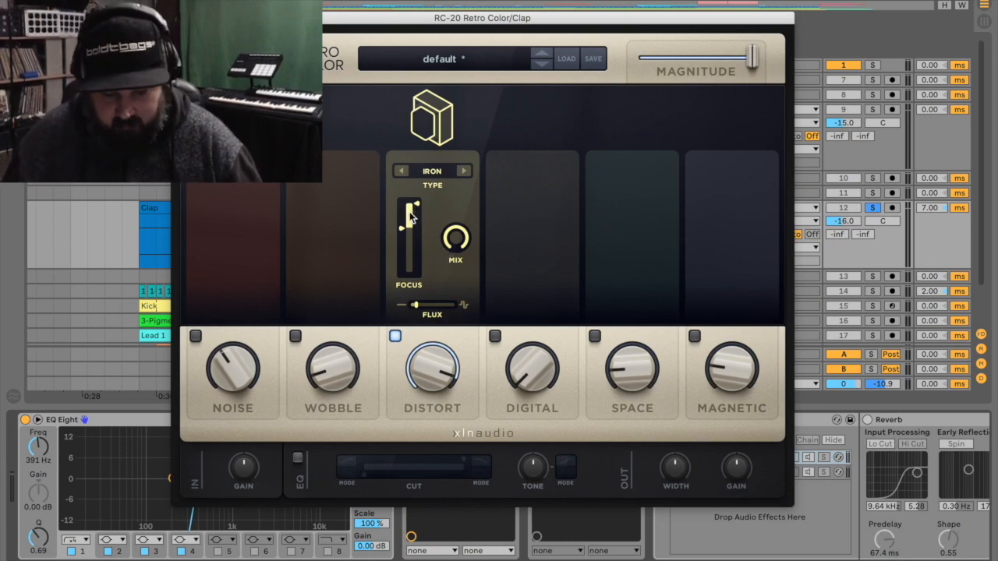
mouse_move(403, 228)
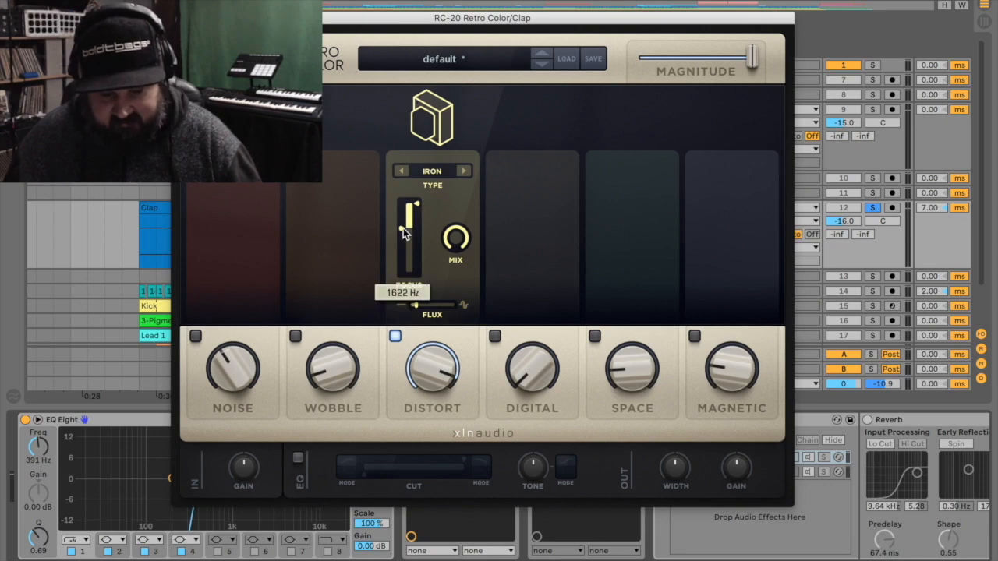
mouse_move(411, 215)
mouse_down()
mouse_move(410, 266)
mouse_move(414, 211)
mouse_move(402, 213)
mouse_move(401, 227)
mouse_up()
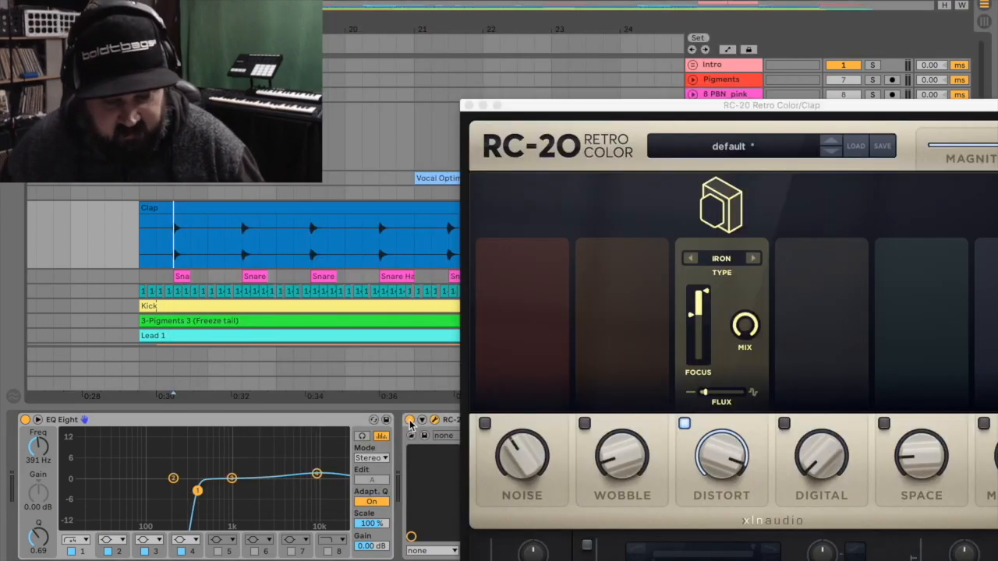
Bypass RC-20 Retro Color and audition the clap without the distortion
click(410, 422)
key(space)
key(space)
key(space)
key(space)
key(space)
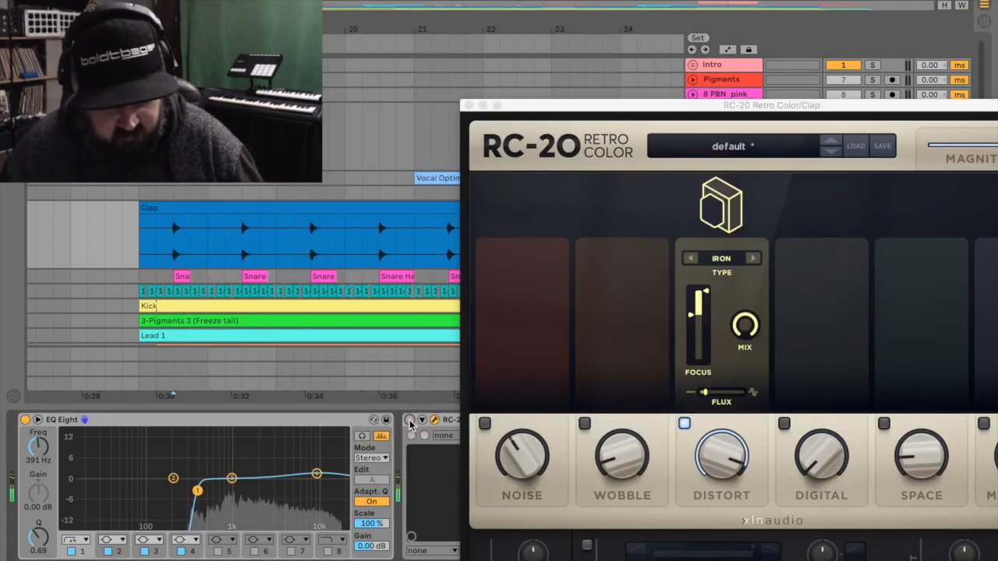
Turn RC-20 Retro Color back on and repeatedly audition the clap with the distortion
click(410, 421)
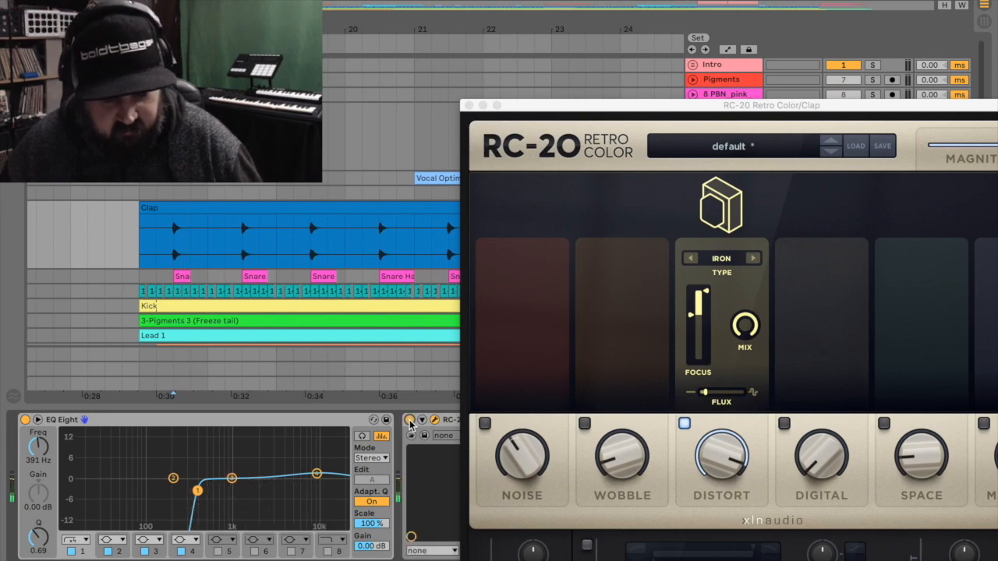
key(space)
key(space)
key(space)
key(space)
key(space)
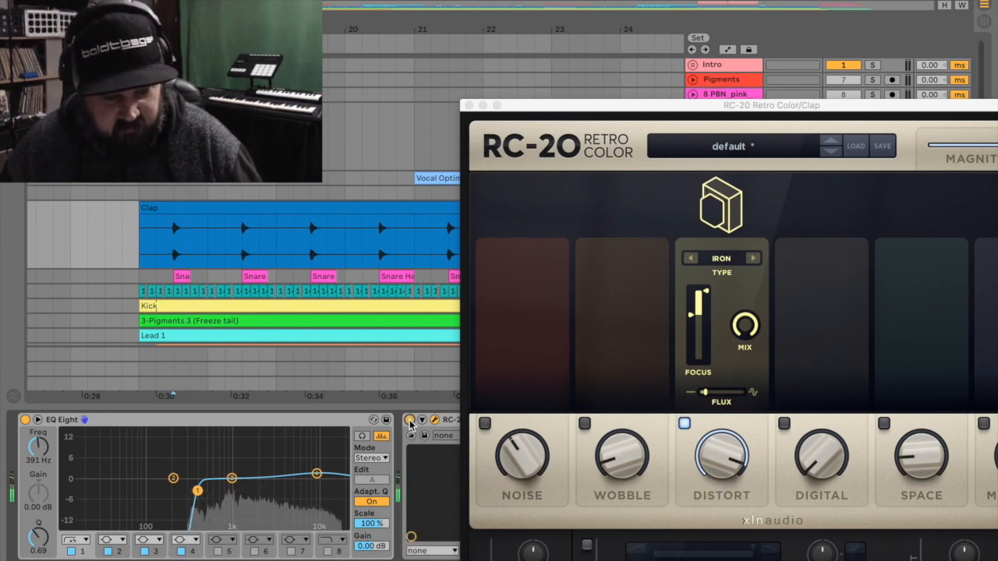
key(space)
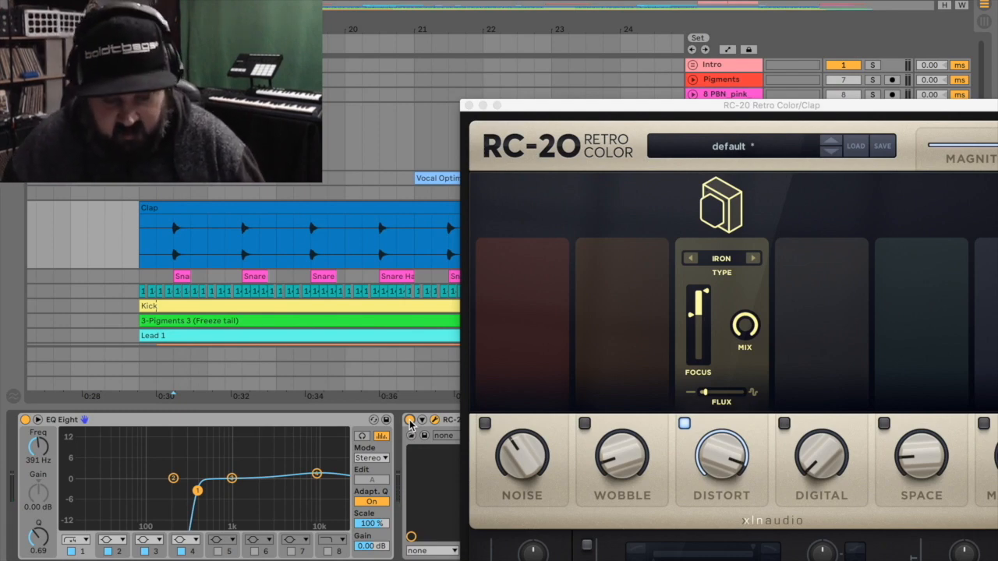
key(space)
key(space)
key(space)
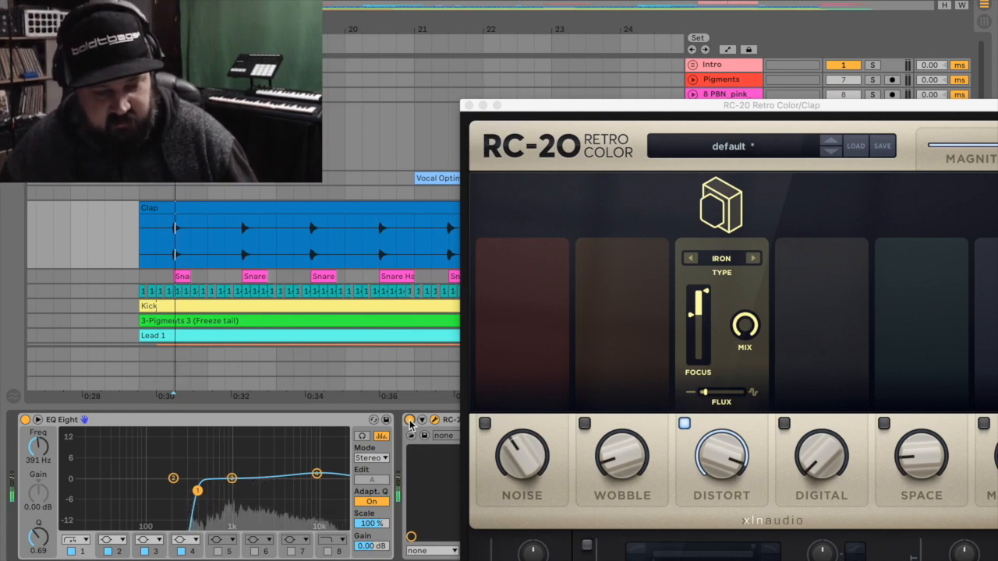
Compare the clap with RC-20 Retro Color bypassed and active, leaving the effect turned on
key(space)
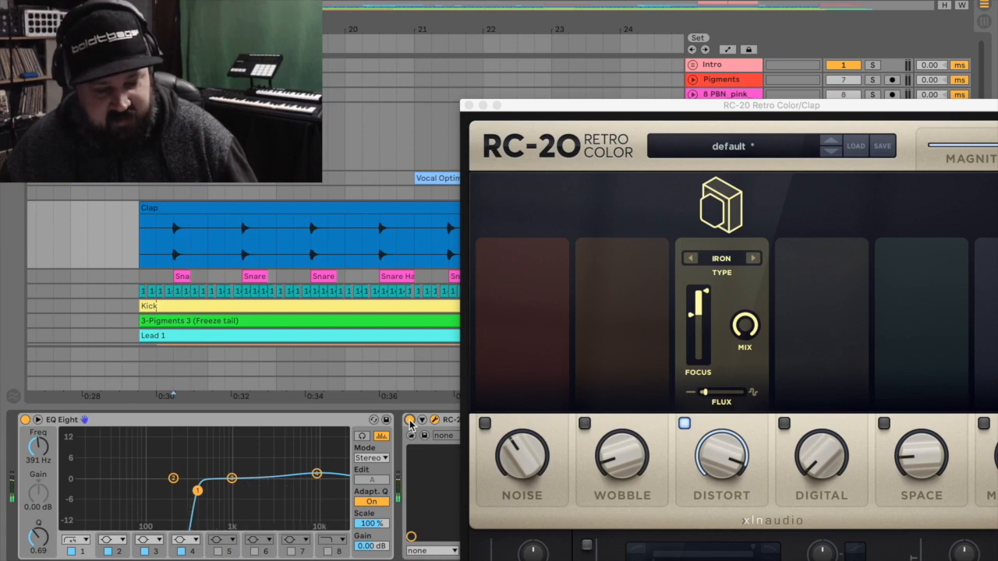
key(space)
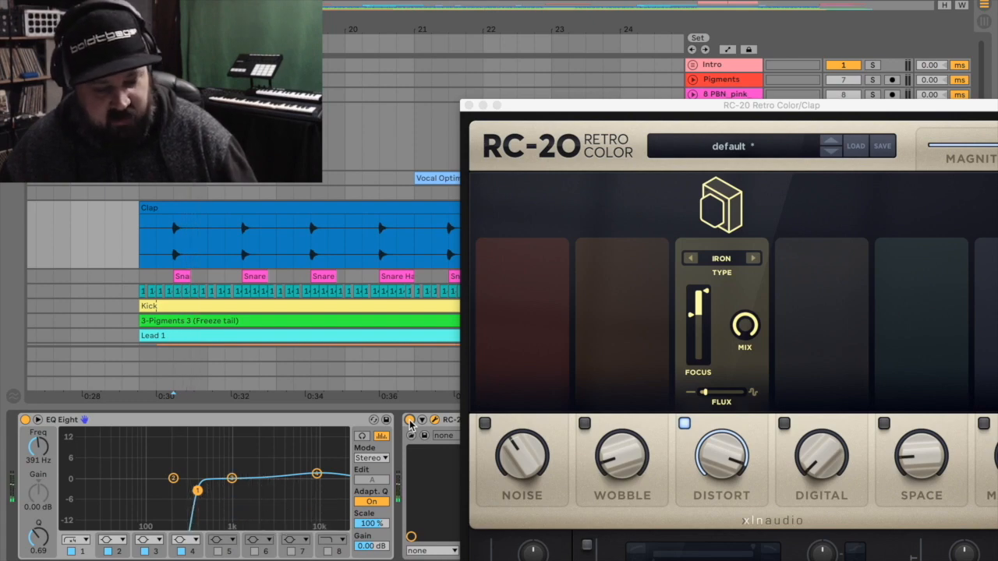
click(409, 421)
key(space)
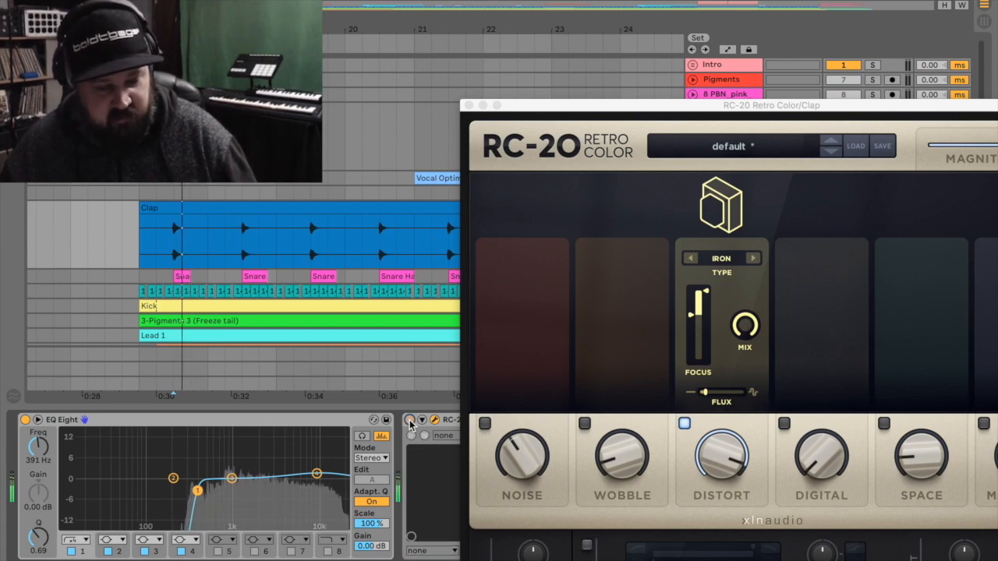
key(space)
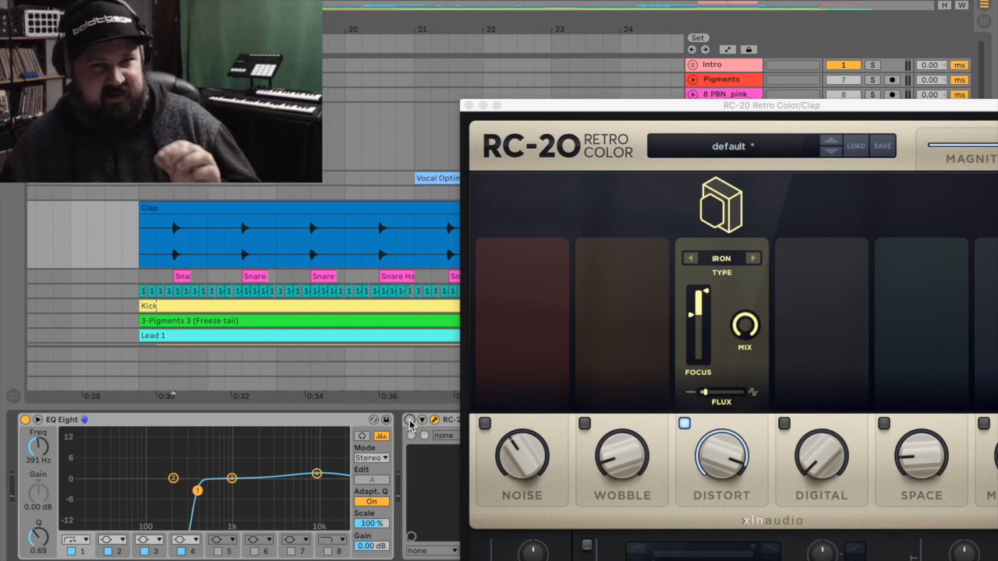
click(409, 421)
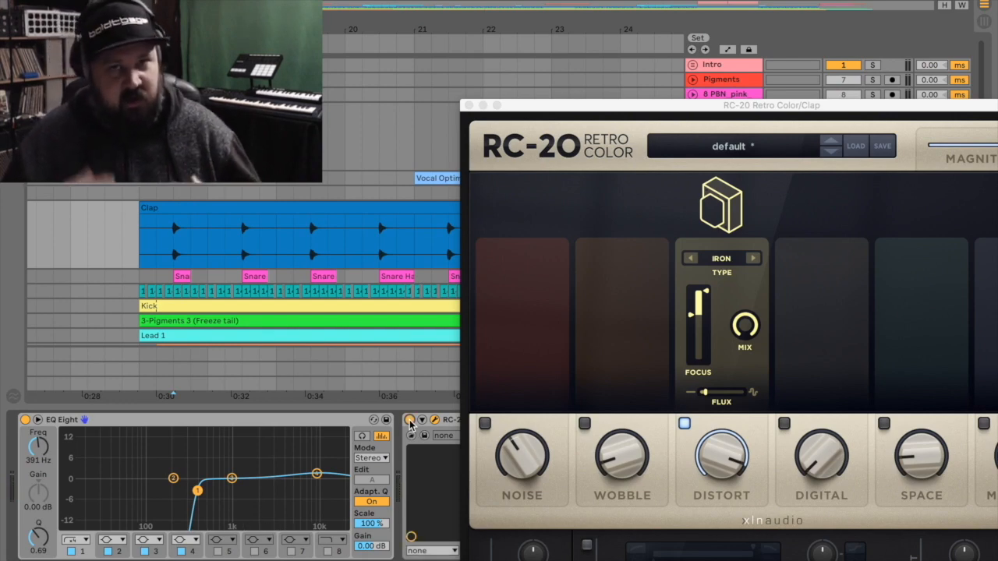
key(space)
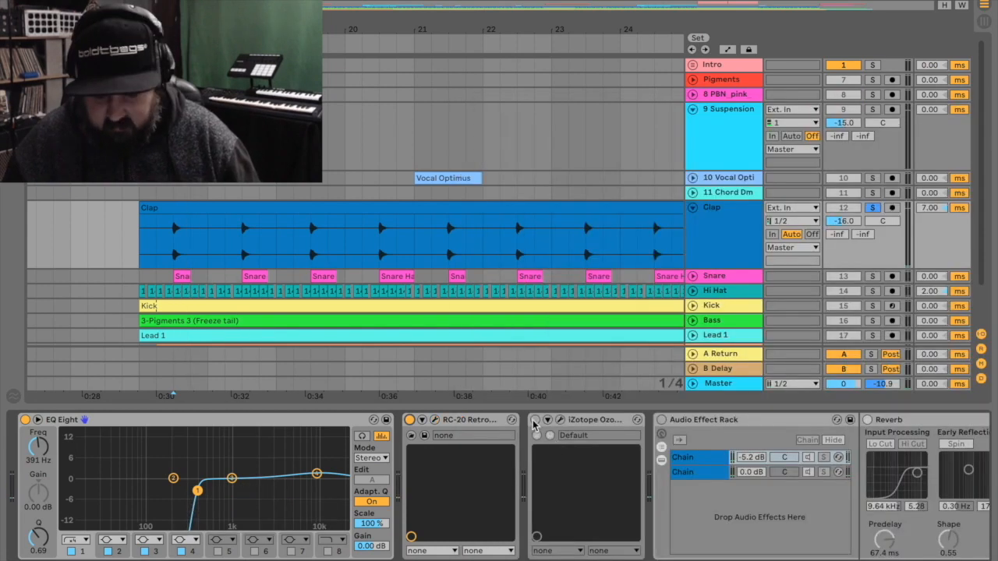
Turn on the iZotope Ozone 5 Exciter on the Clap, open its window and move it aside to uncover the device chain
click(535, 421)
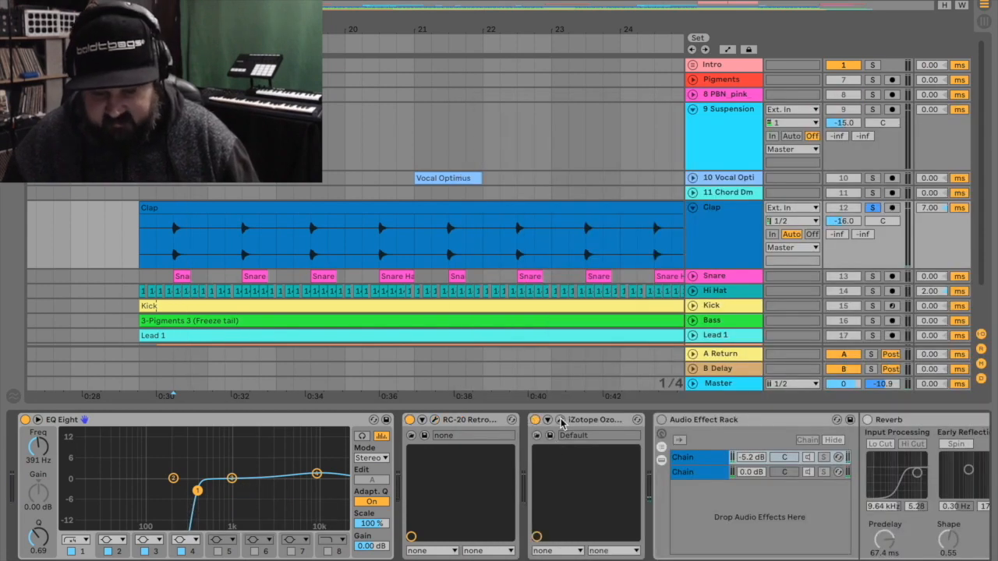
click(562, 422)
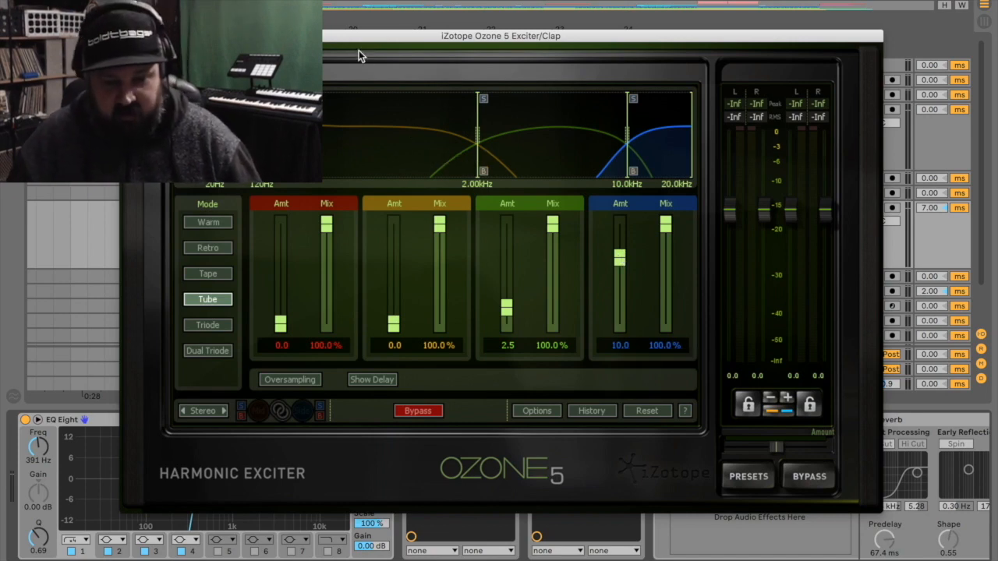
drag(351, 34, 2, 49)
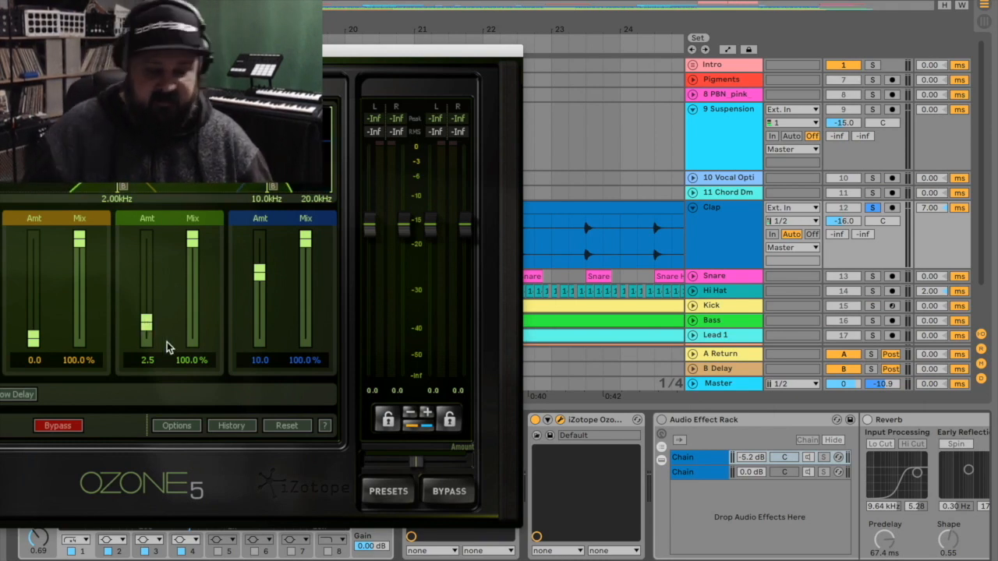
Toggle the Ozone 5 Exciter off and on during playback to compare the clap with and without harmonic excitation
click(535, 421)
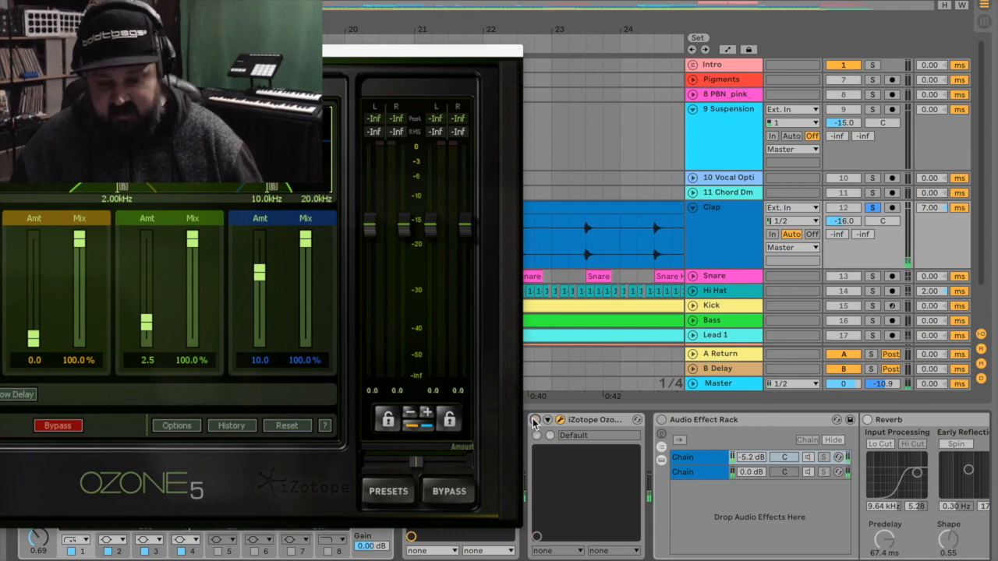
click(535, 421)
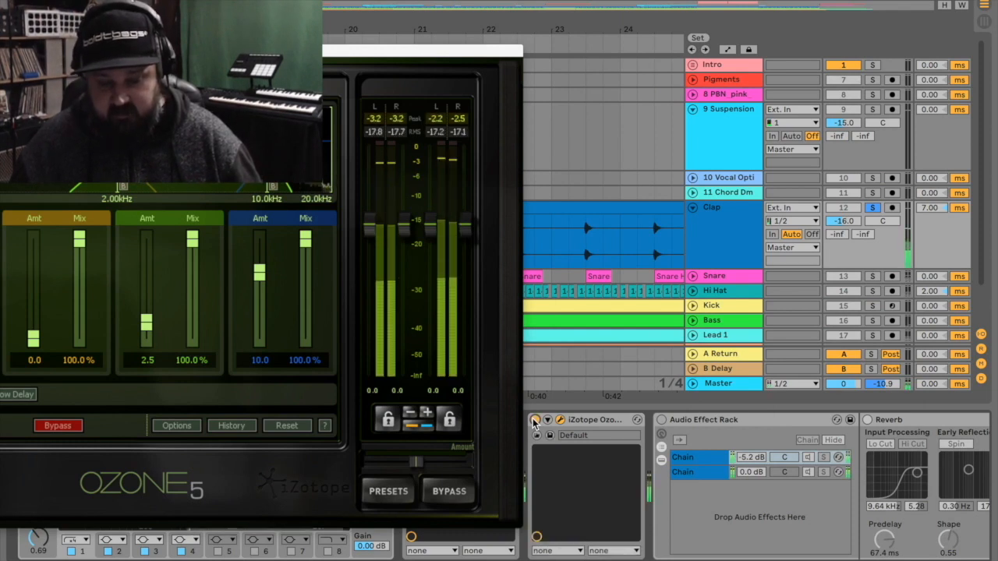
click(535, 421)
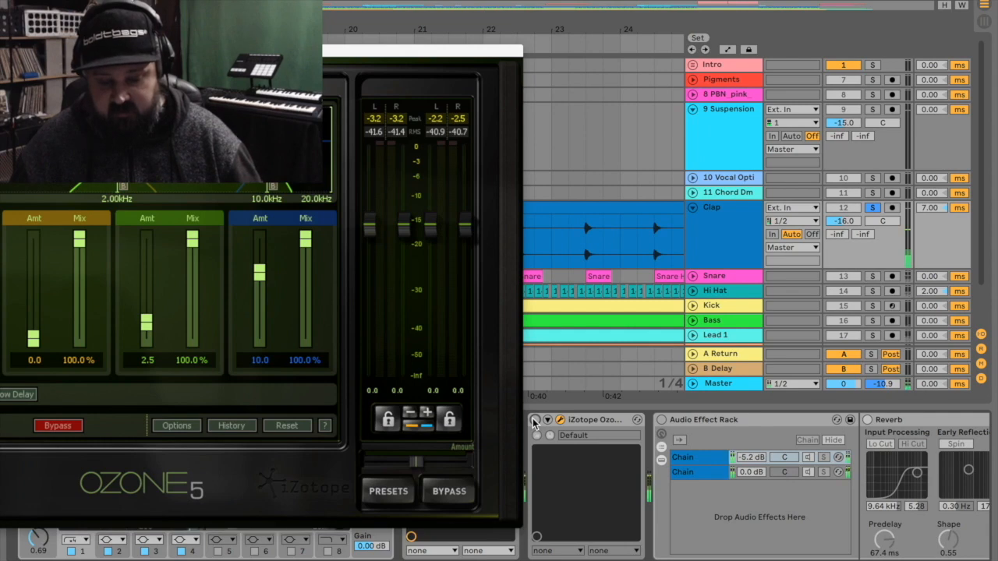
click(535, 421)
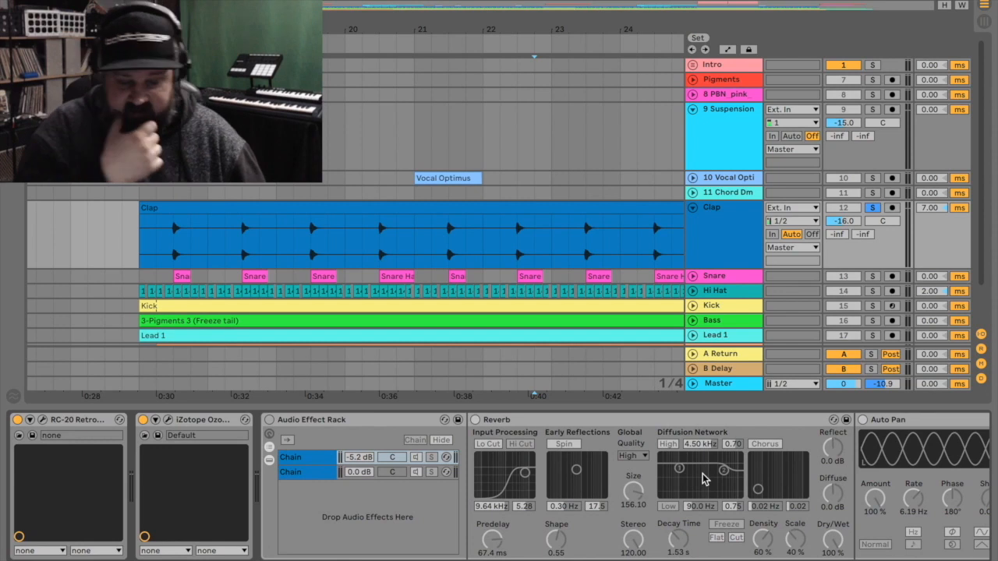
Turn on the Clap's Audio Effect Rack after the exciter and audition its -5.2 dB reverb chain with Auto Pan bypassed
click(265, 471)
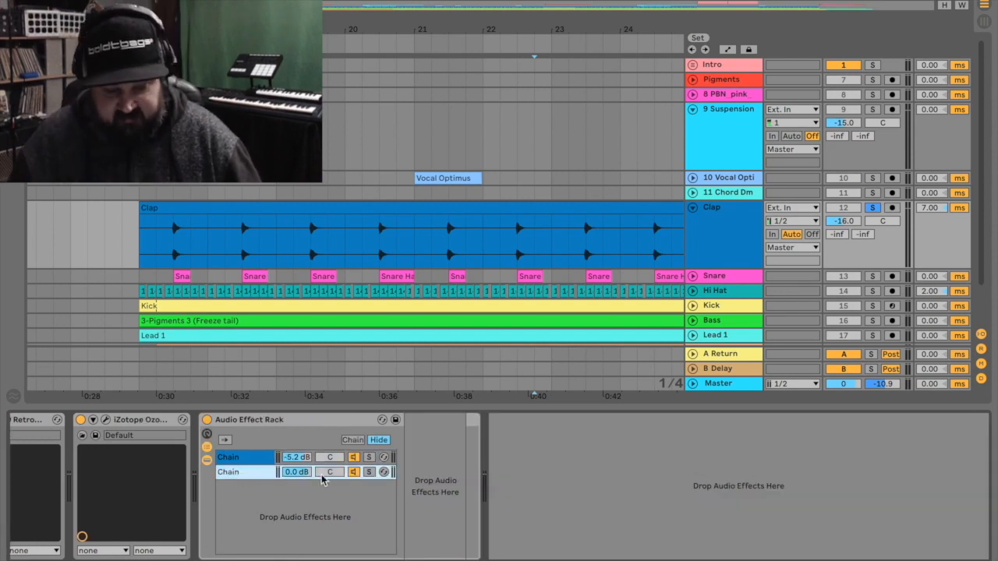
click(237, 460)
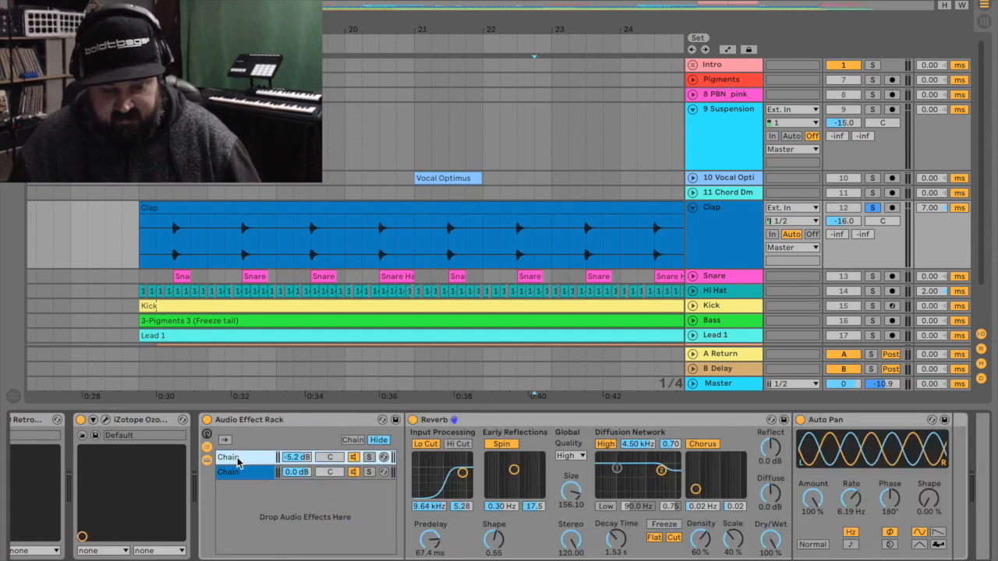
click(468, 425)
click(801, 420)
click(172, 240)
key(space)
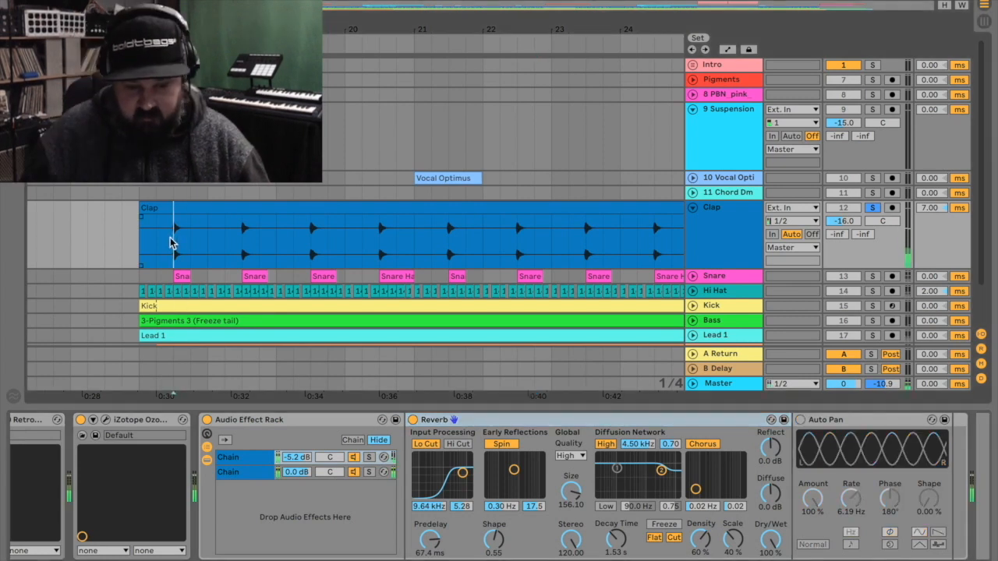
key(space)
key(space)
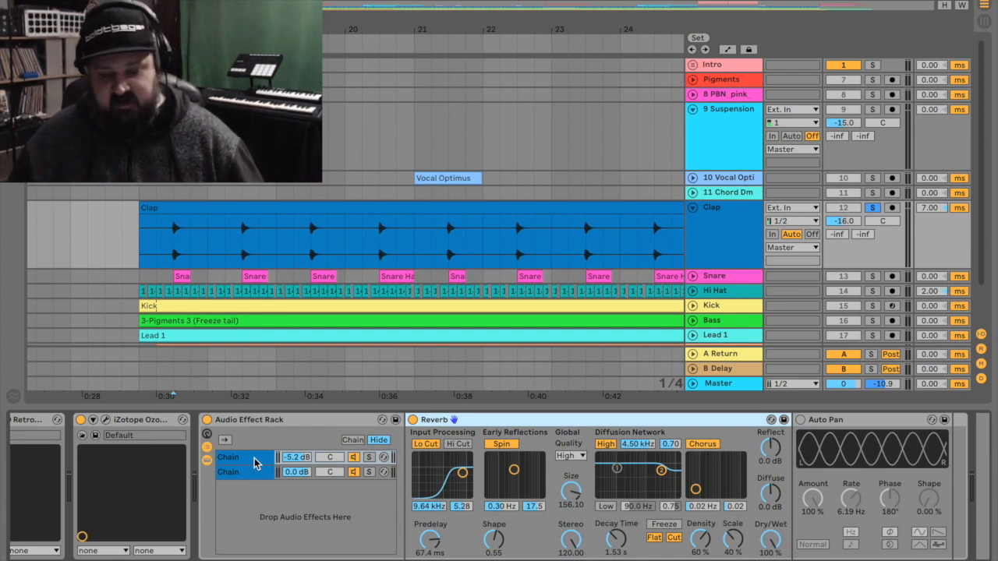
Turn Auto Pan back on after the Reverb, check both rack chains and audition the clap with the panned reverb
click(840, 424)
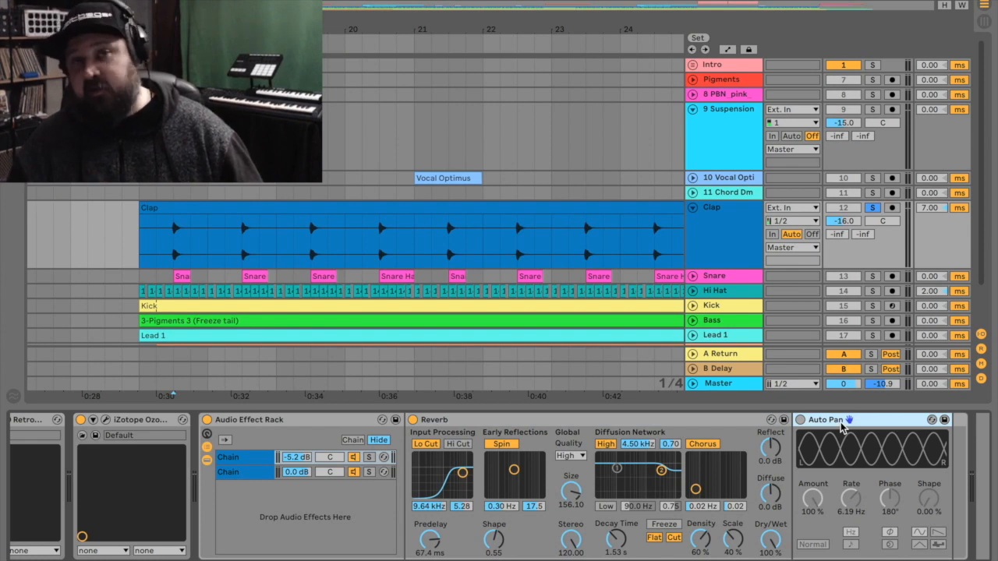
click(801, 420)
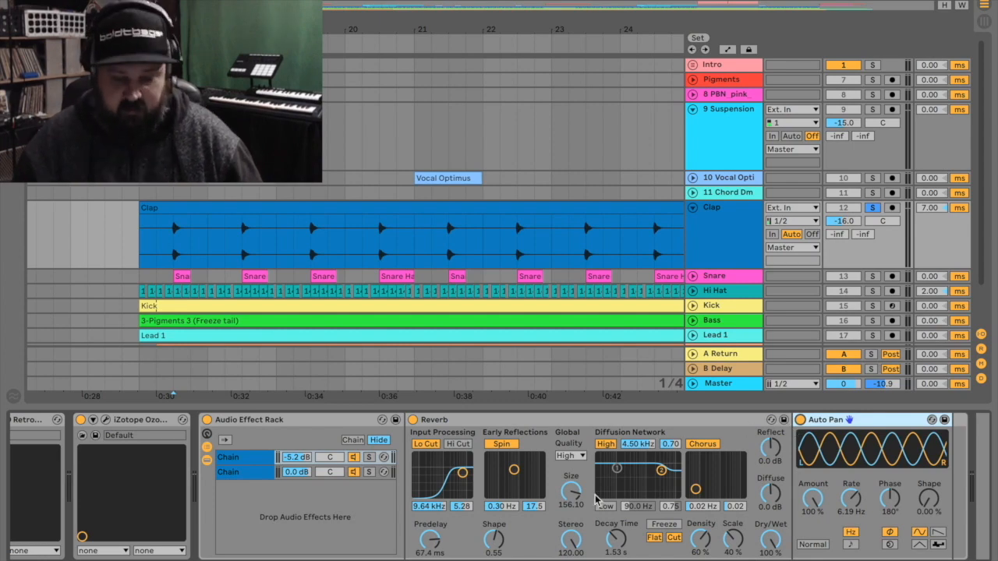
click(239, 473)
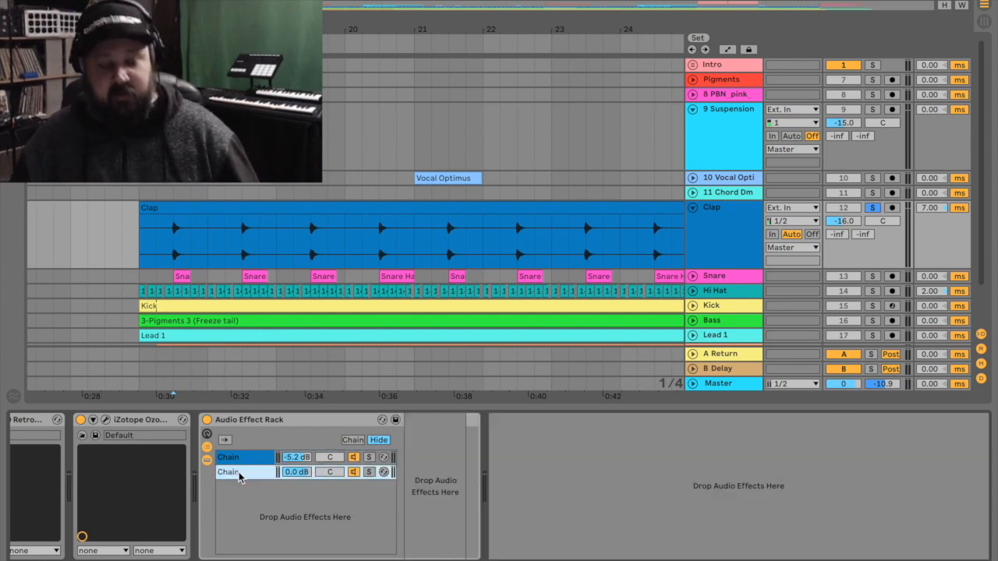
click(232, 456)
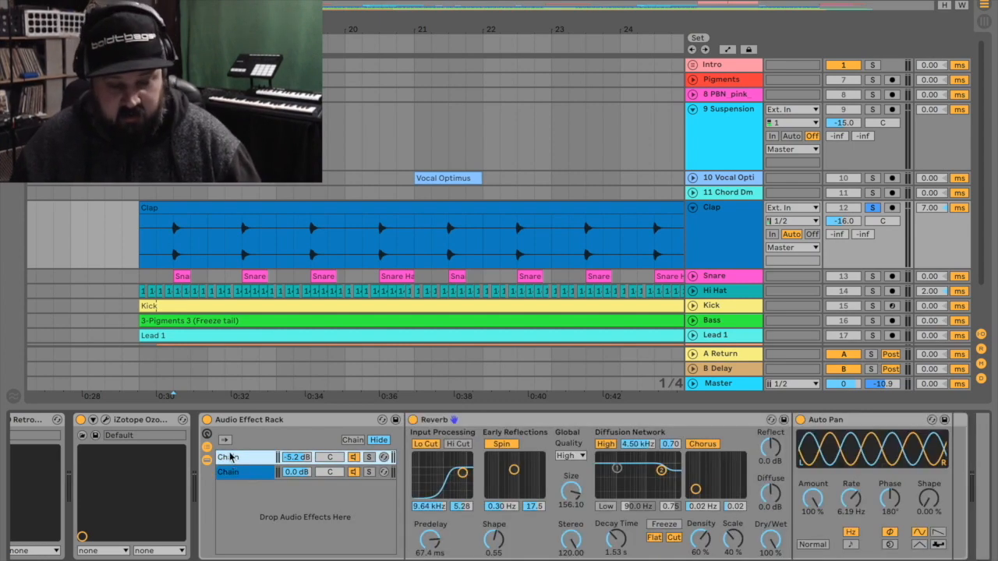
click(174, 249)
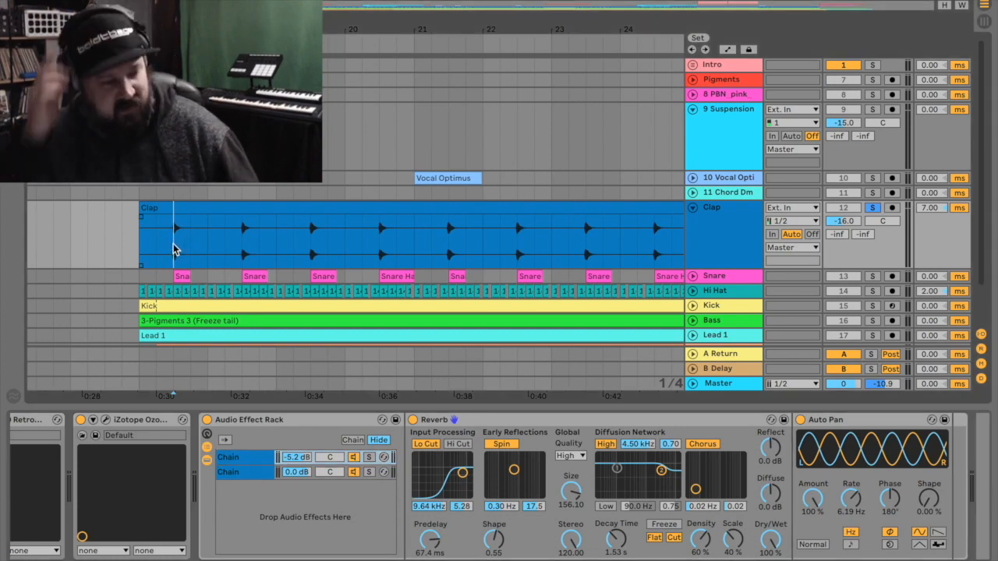
key(space)
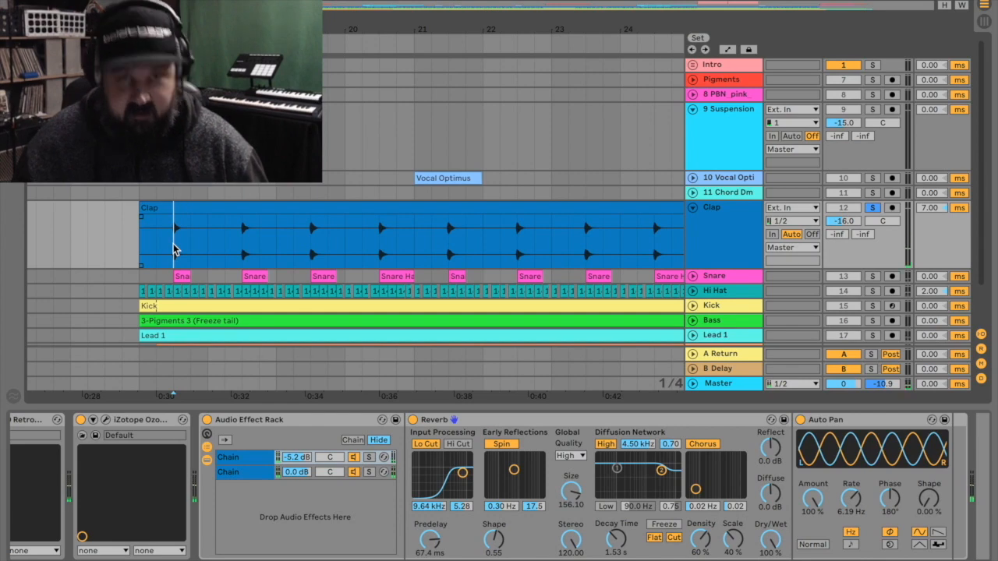
key(space)
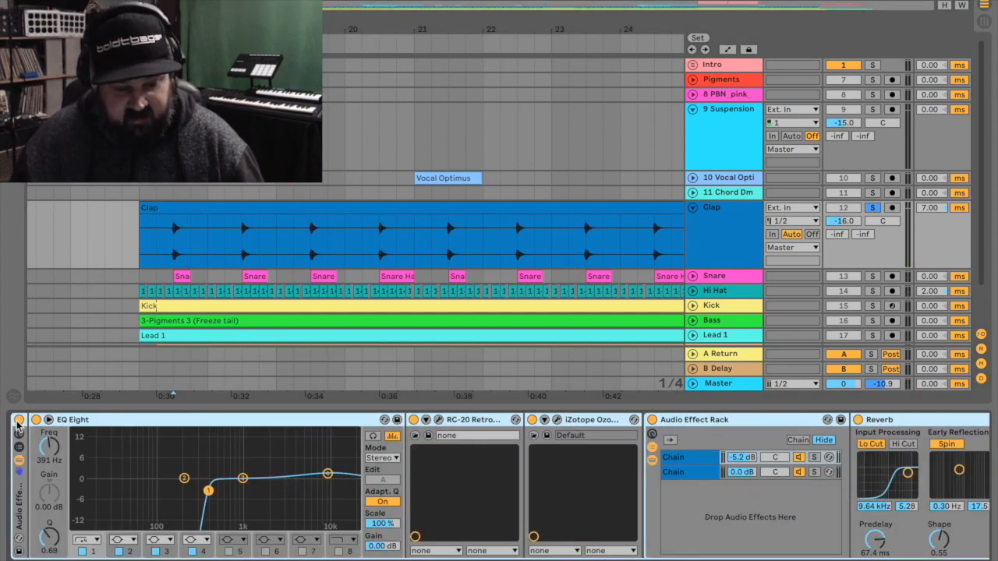
Bypass the Clap's entire outer effect rack, audition the dry clap, and turn the rack back on to compare
click(19, 420)
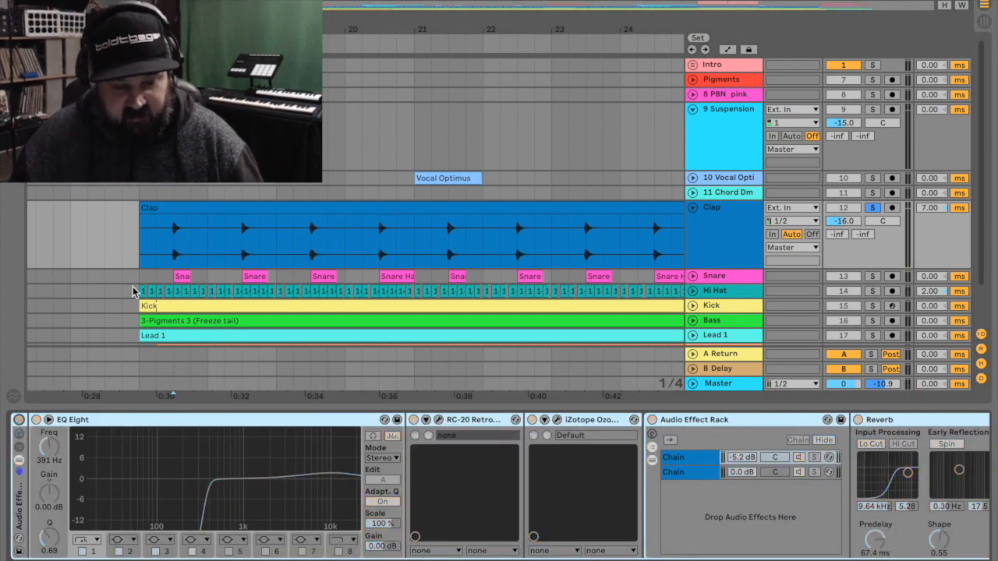
click(165, 246)
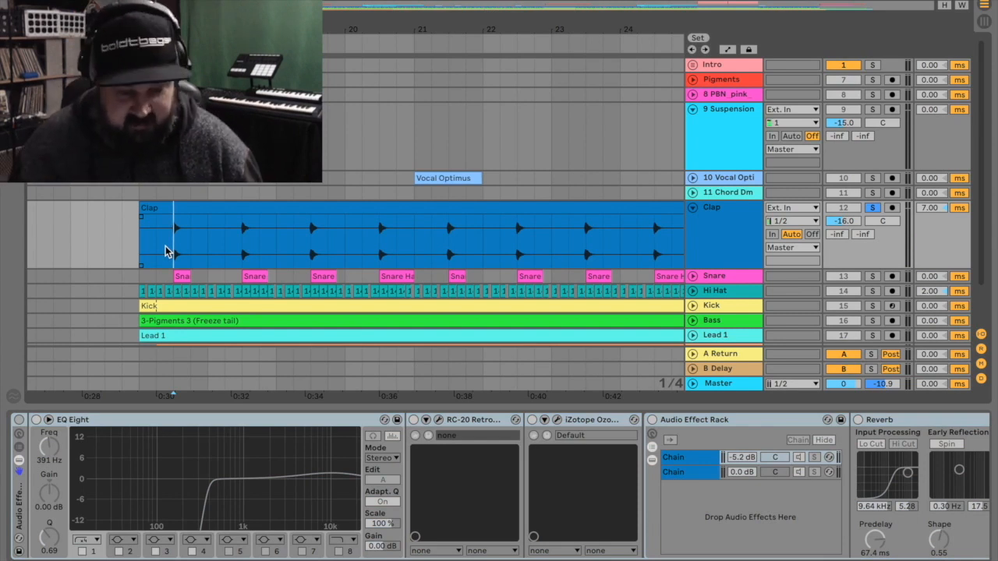
key(space)
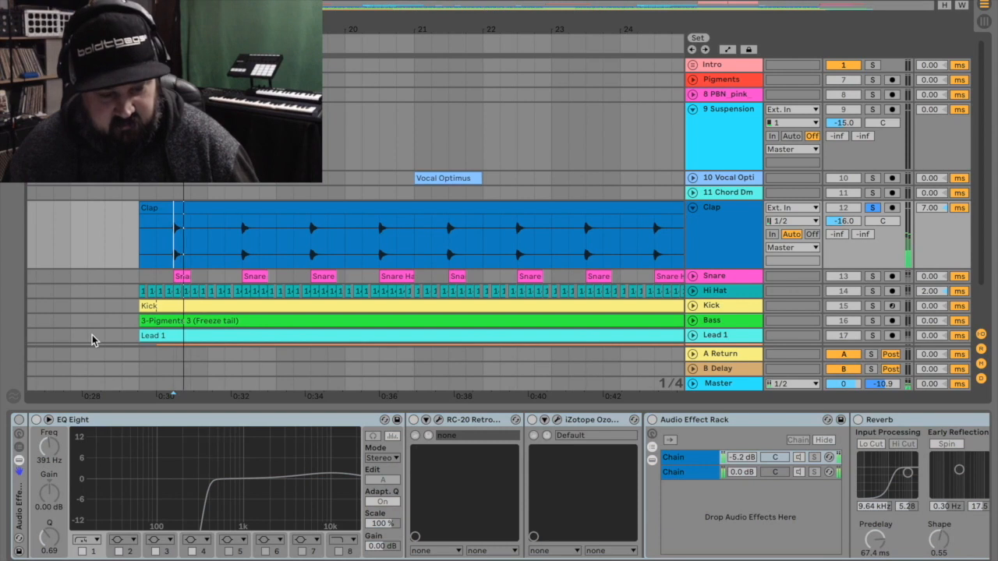
click(19, 420)
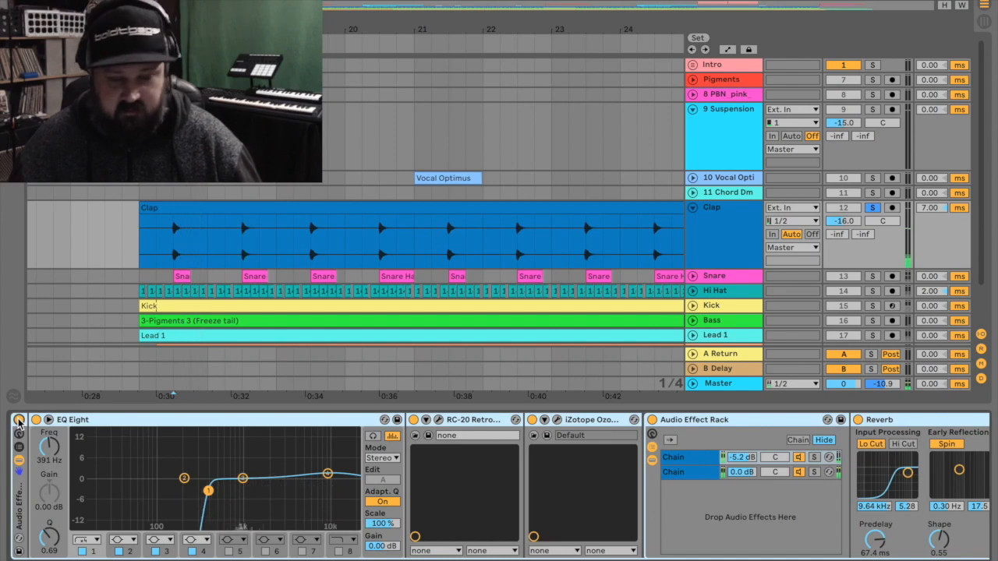
Unsolo the Clap, solo and unfold the Snare track, and play it without its effects
click(872, 207)
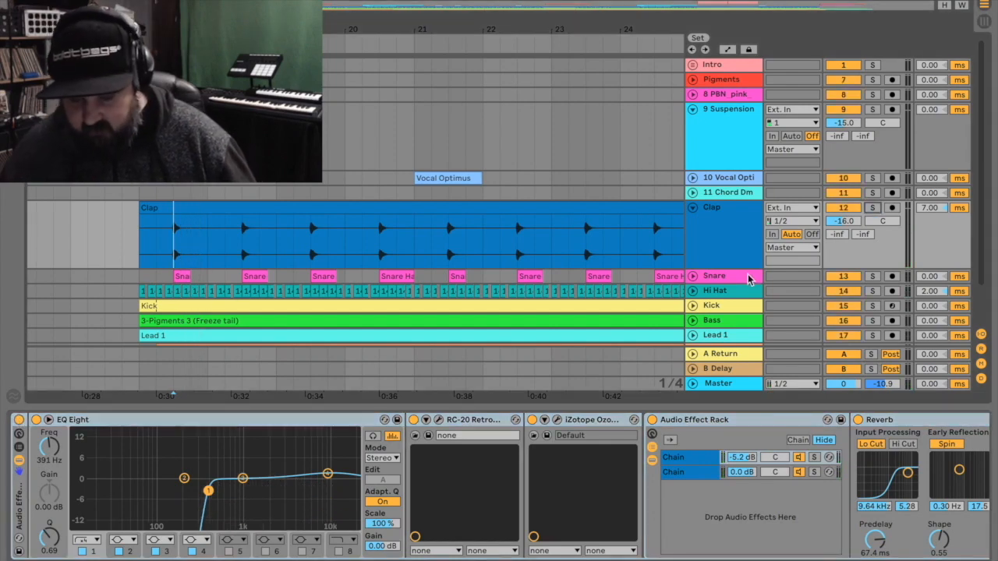
click(750, 276)
click(872, 276)
click(693, 276)
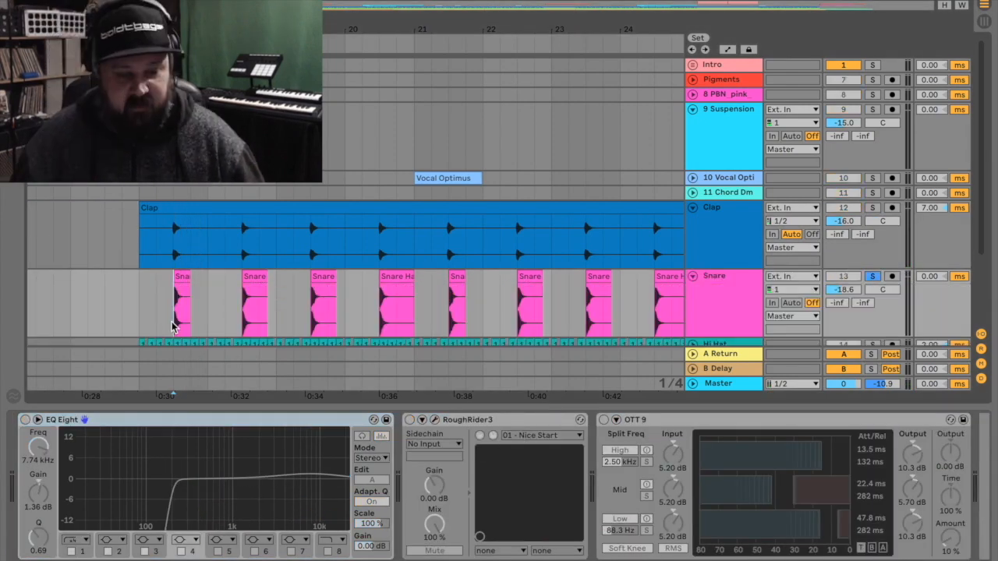
key(space)
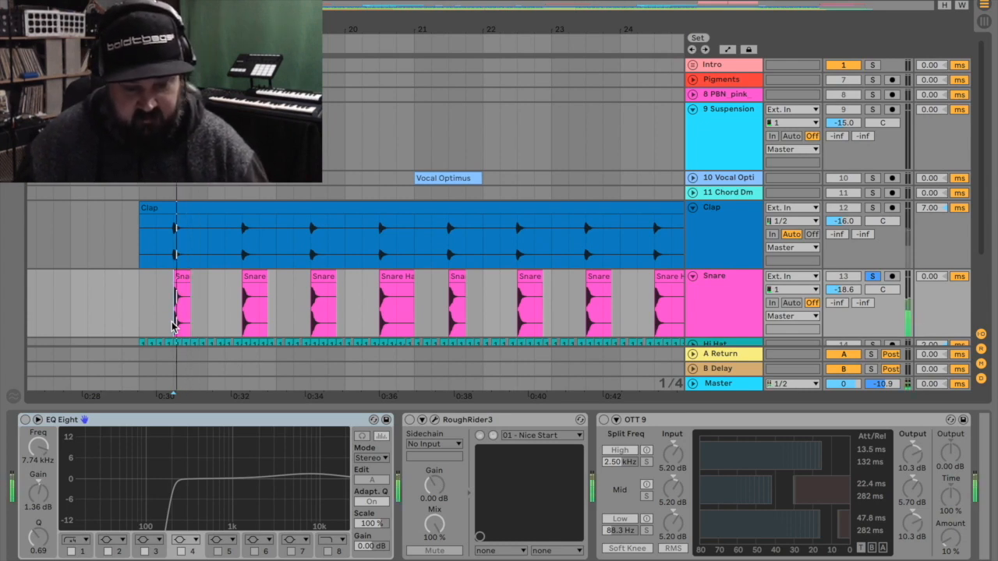
Turn on the Snare's EQ Eight, lower its low-cut band to 28.4 Hz and repeatedly audition the snare's low end
click(25, 420)
drag(170, 493, 101, 490)
key(space)
key(space)
key(space)
key(space)
key(space)
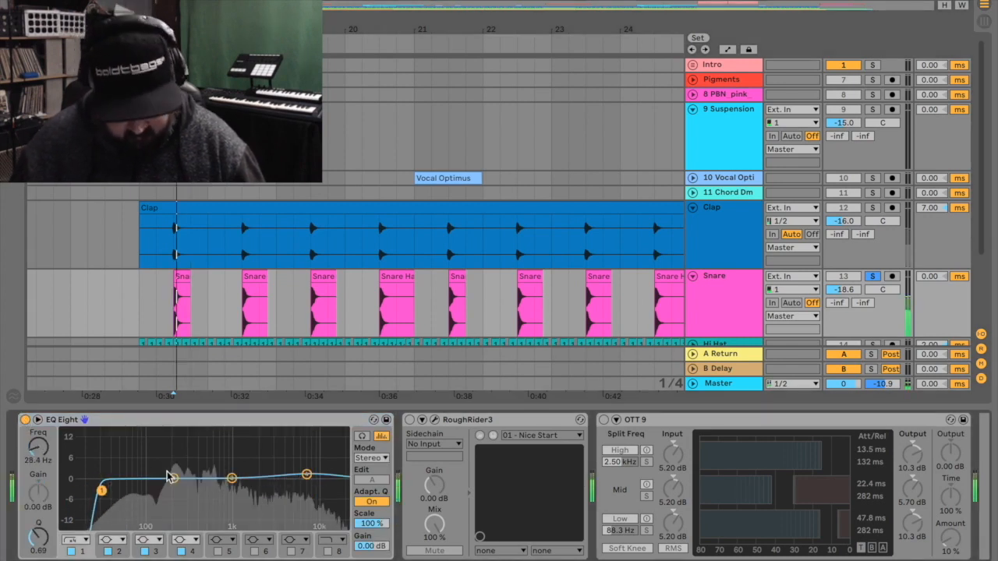
key(space)
key(space)
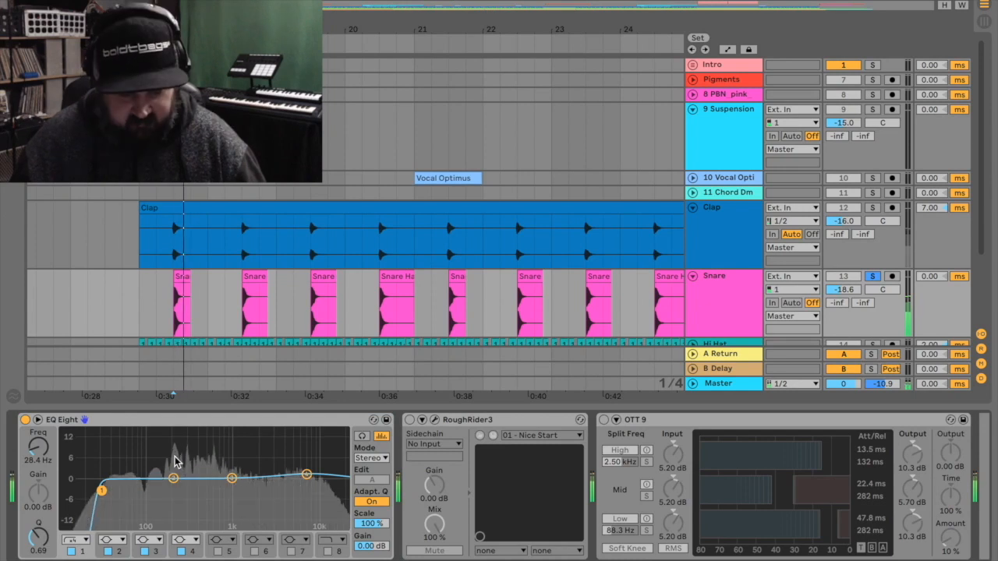
key(space)
key(space)
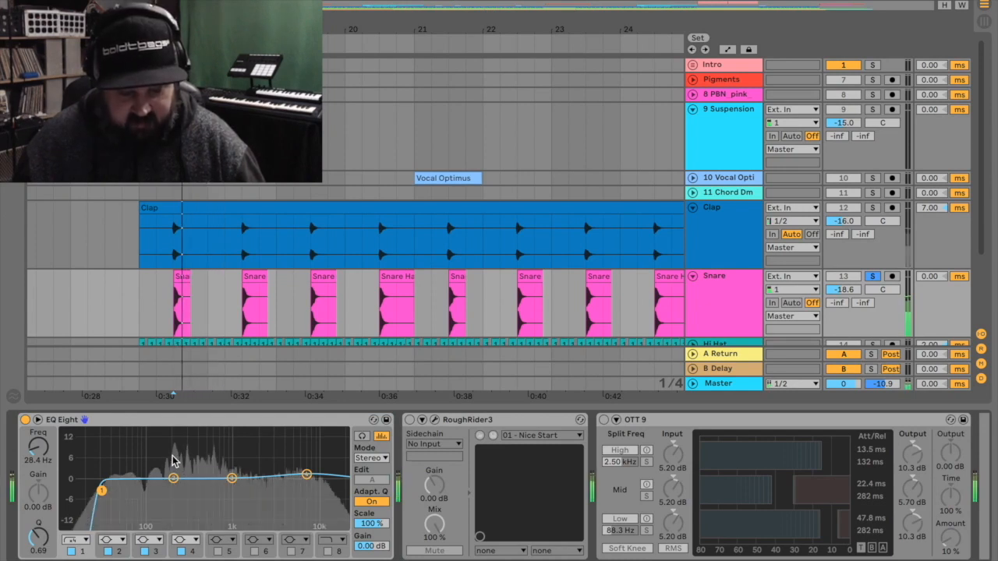
Raise the low-cut band in the Snare's EQ Eight to 206 Hz and audition the snare again
drag(101, 490, 174, 492)
key(space)
key(space)
key(space)
key(space)
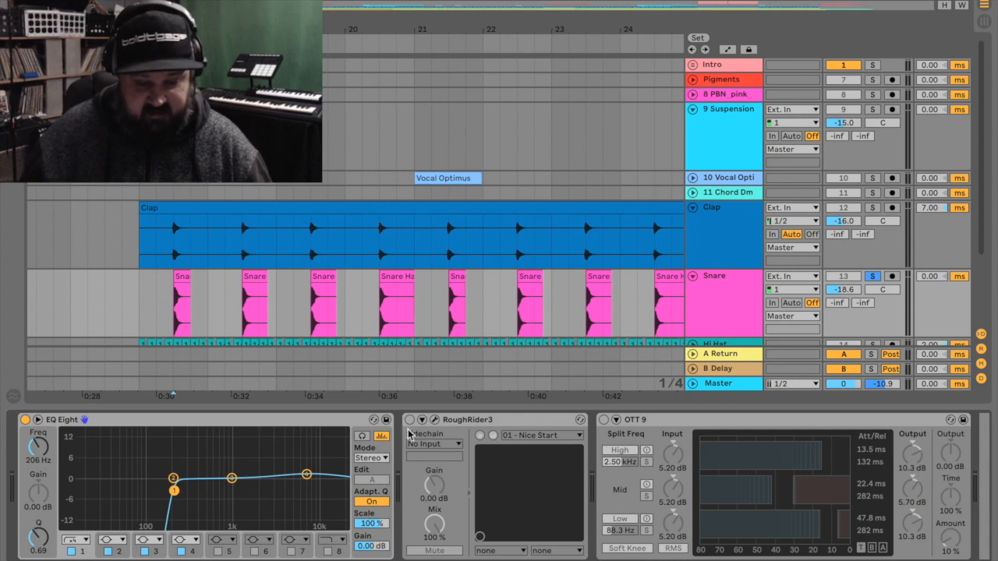
Turn on the Snare's RoughRider3 compressor and open its plug-in window to examine the settings
click(409, 421)
click(435, 420)
drag(411, 57, 386, 54)
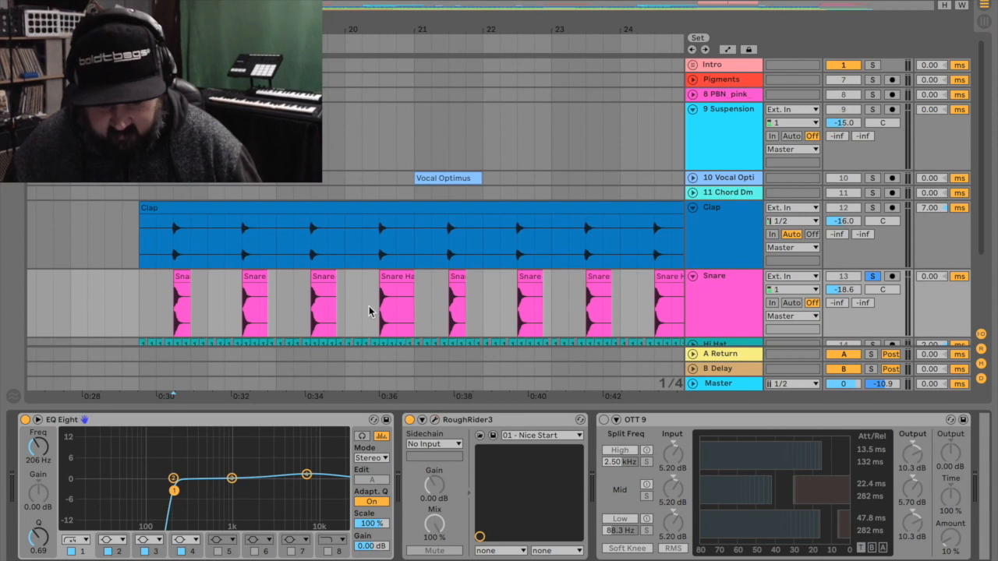
Bypass RoughRider3, play the Snare from the longer fourth clip, and turn the compressor back on during playback to compare
click(376, 308)
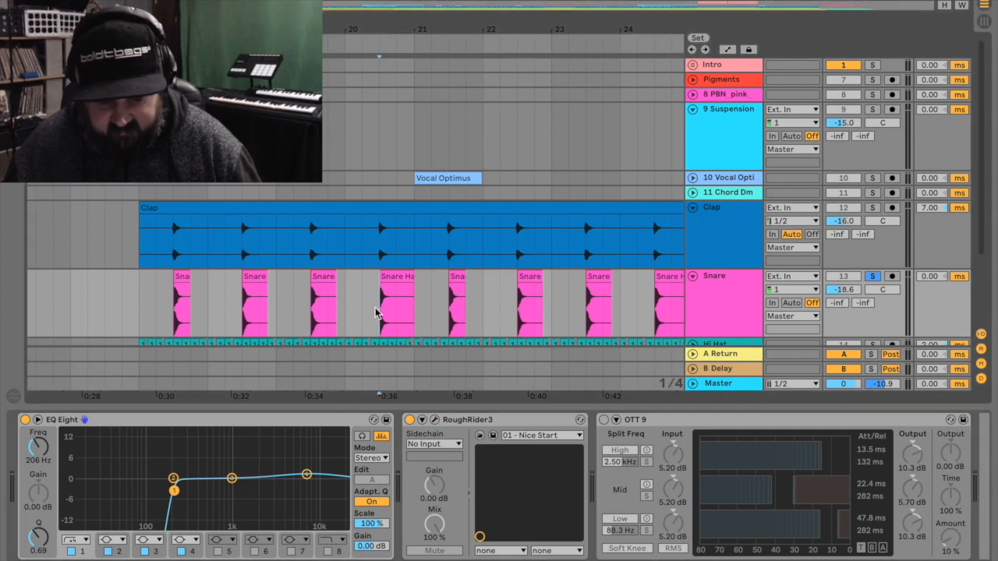
click(410, 419)
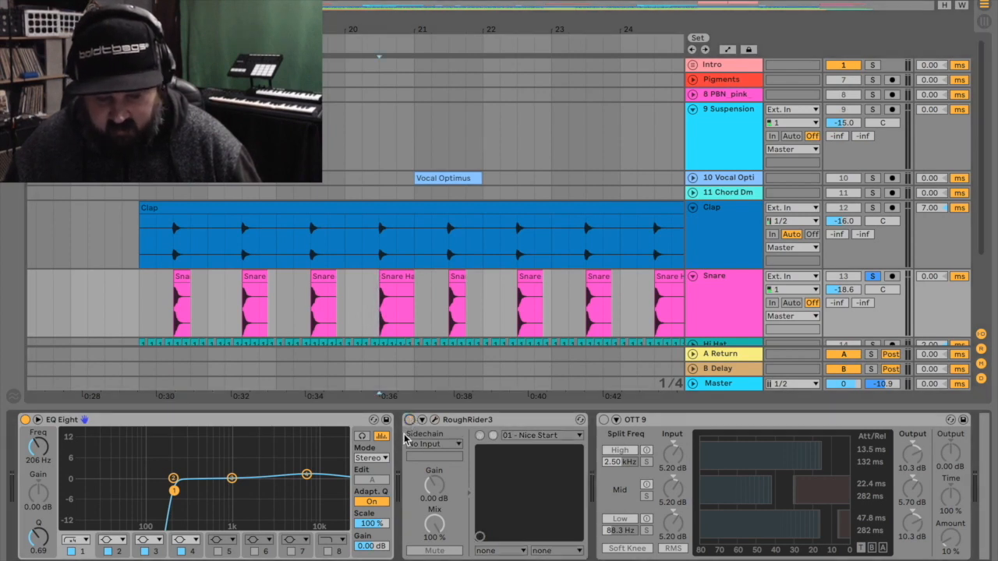
key(space)
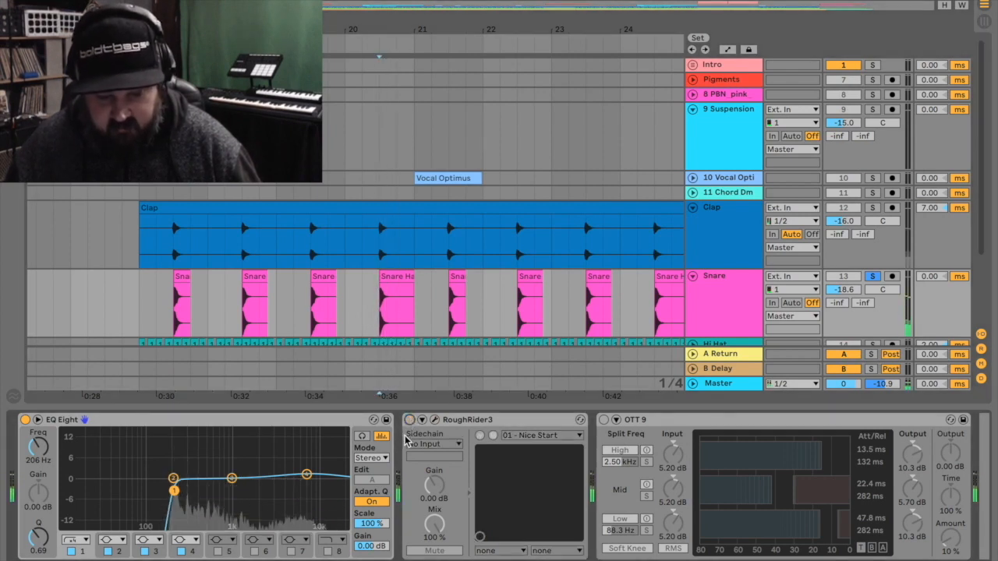
click(409, 420)
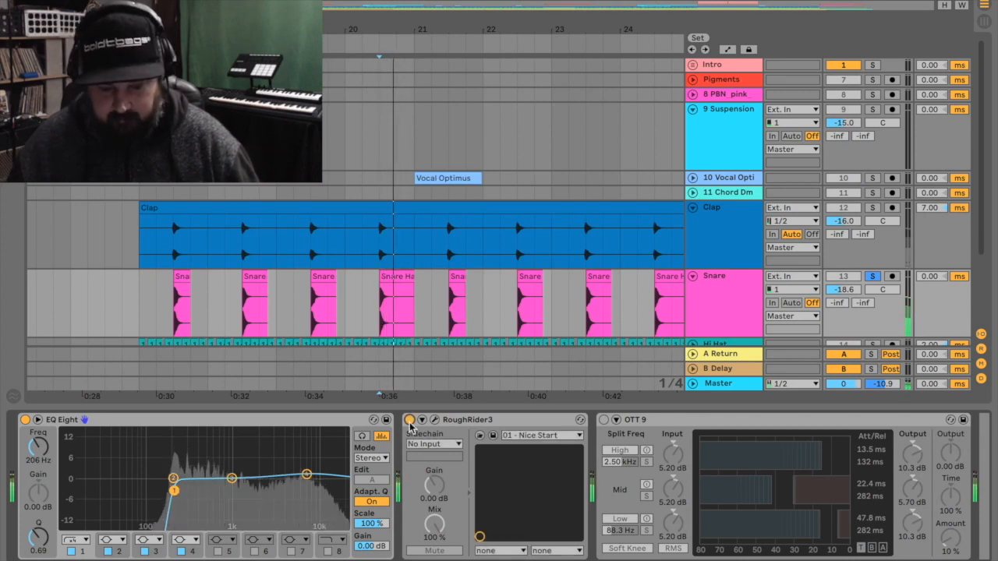
key(space)
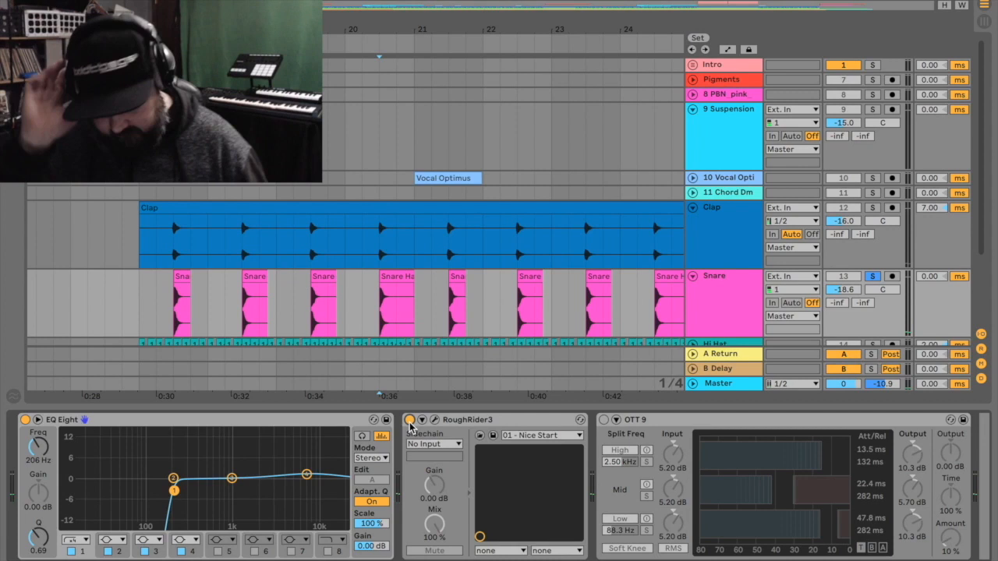
Turn on the Snare's OTT 9 device and point out the OTT and OTT 9 multiband presets in the browser
click(604, 420)
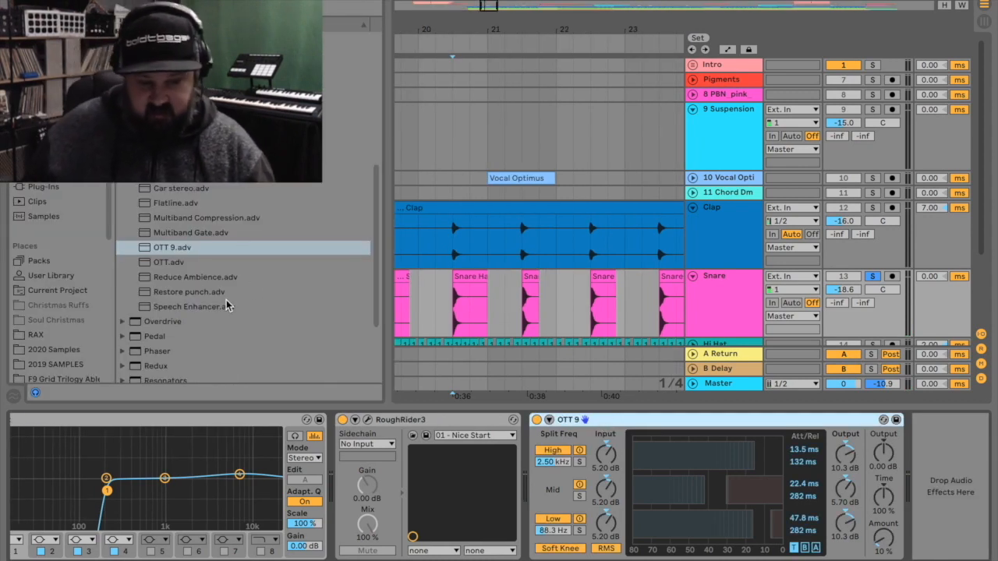
click(195, 263)
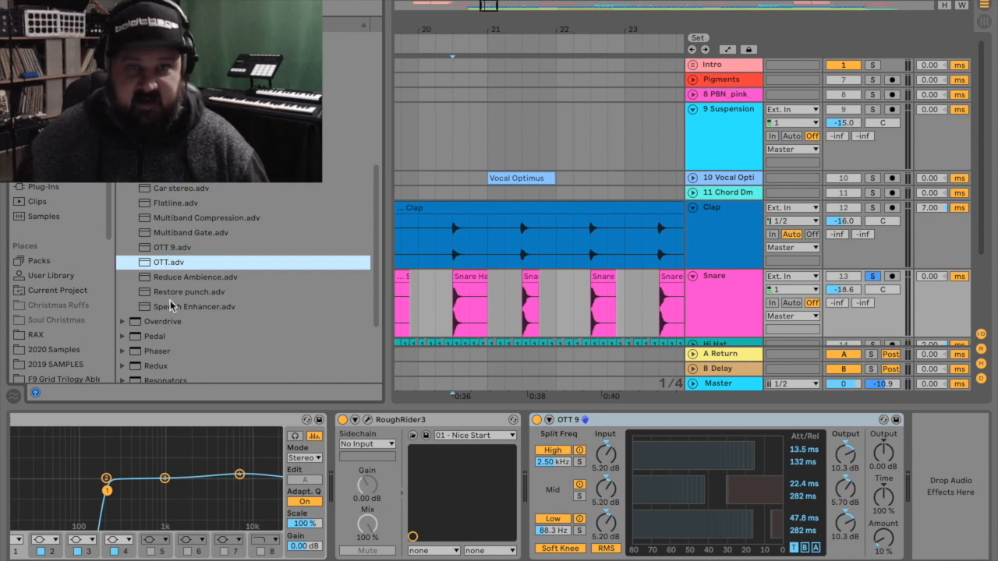
double_click(166, 250)
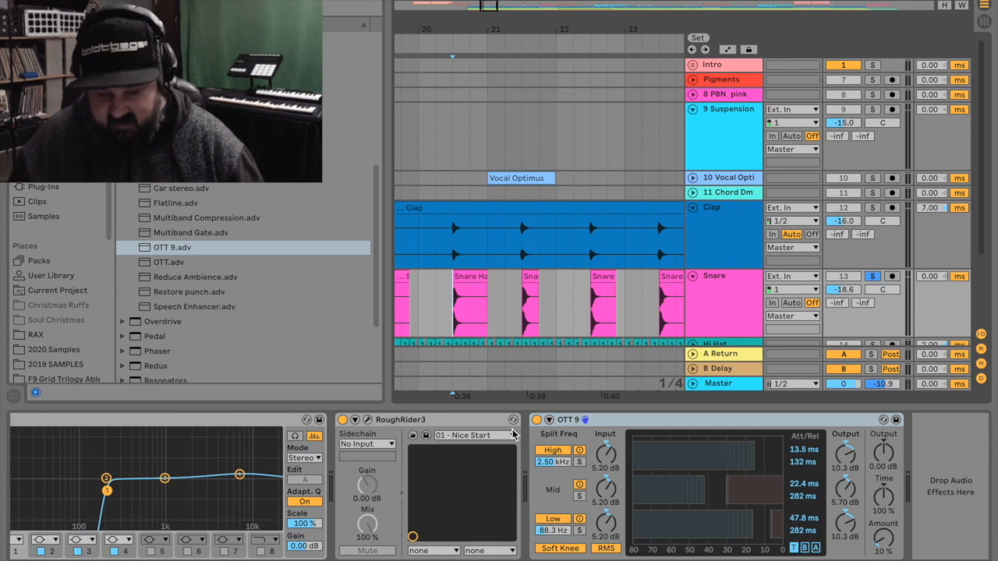
Bypass OTT 9, audition the Snare, and re-enable OTT 9 to compare the two sounds
click(537, 421)
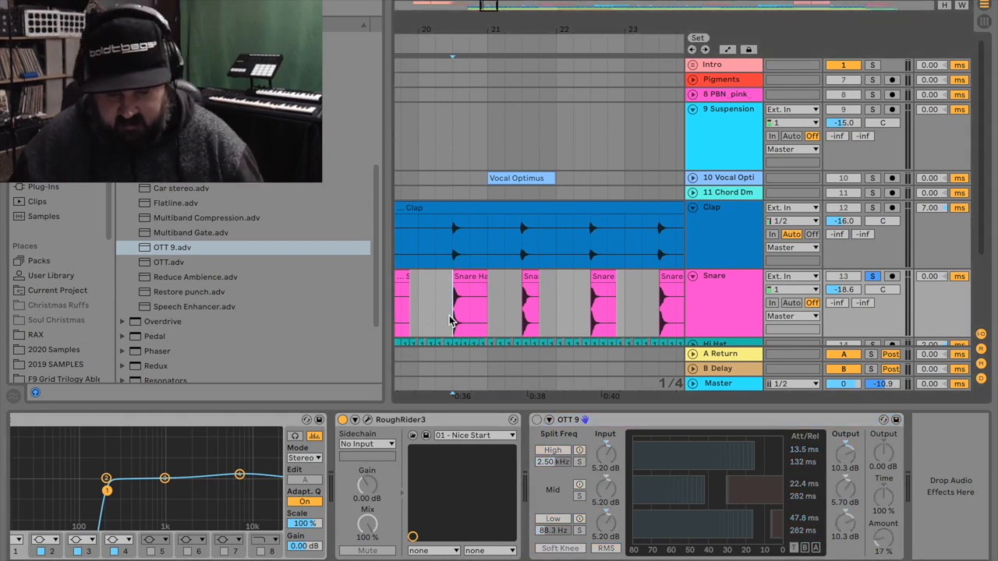
key(space)
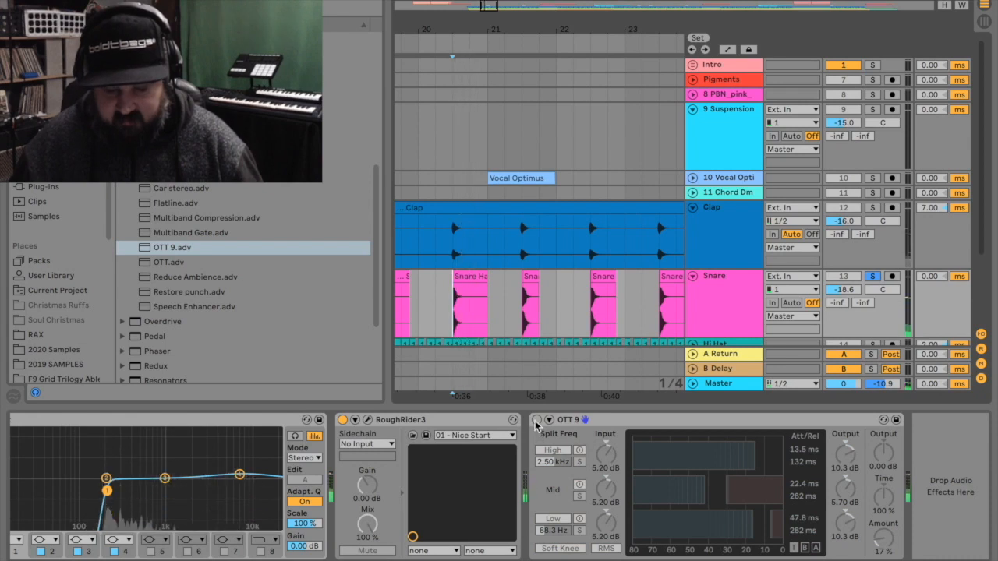
click(537, 420)
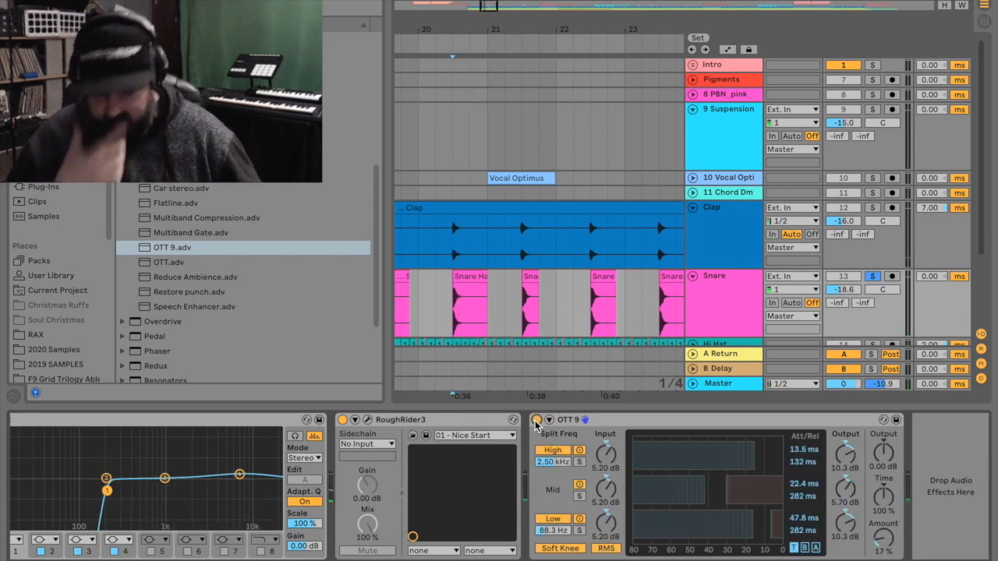
Group the Snare's EQ Eight, RoughRider3 and OTT 9 into one rack, audition it bypassed, and turn it back on
scroll(530, 422, left, 3)
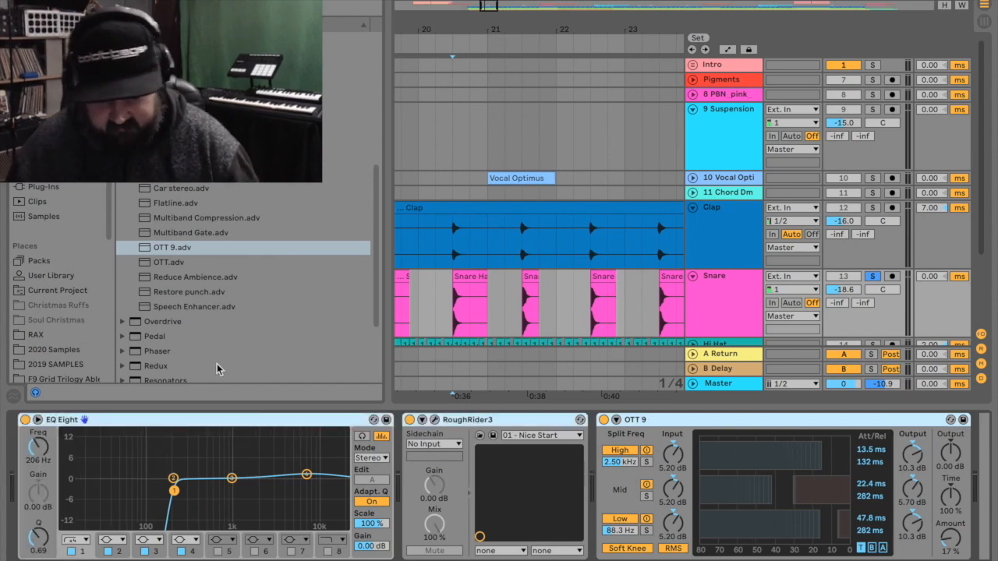
key(super+g)
click(26, 421)
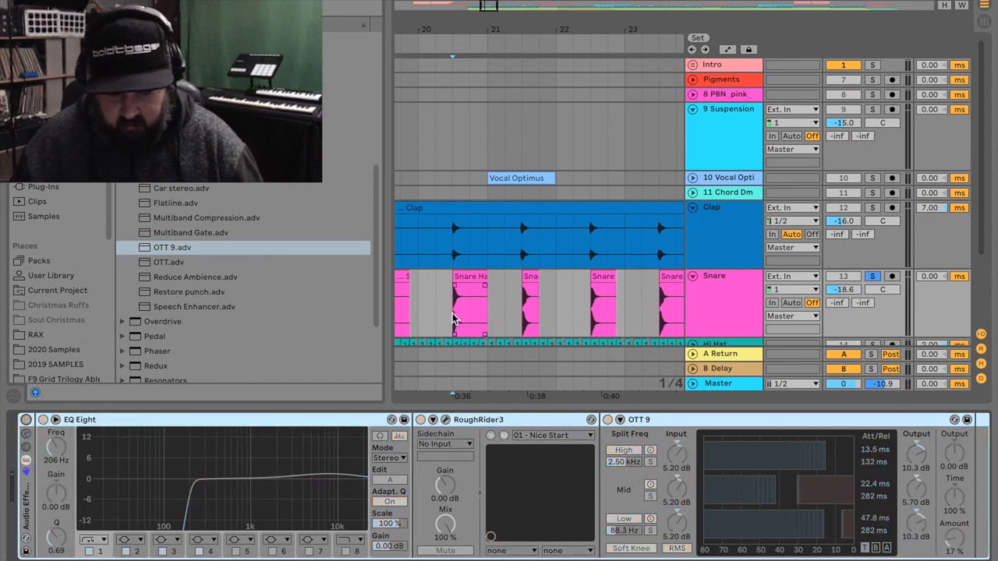
key(space)
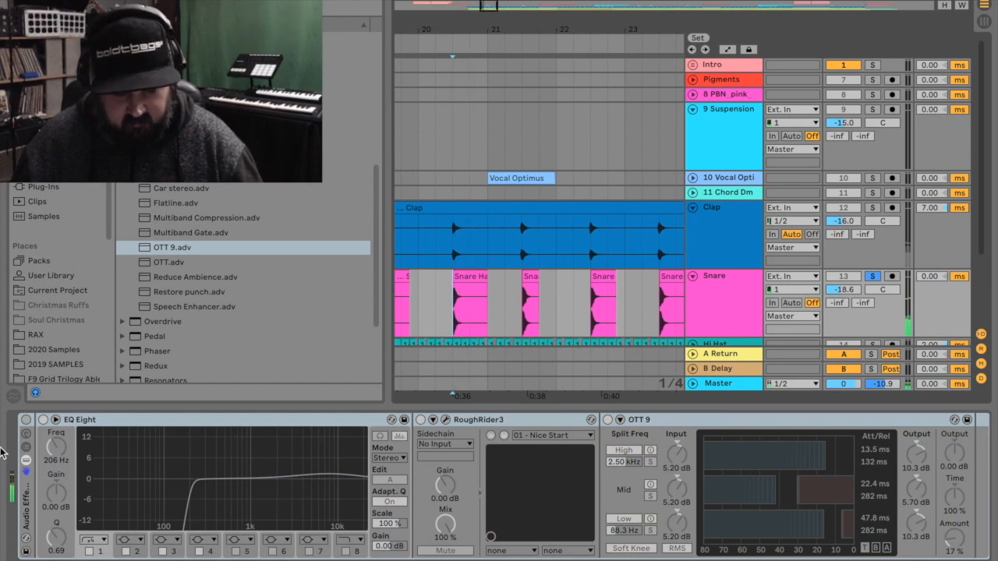
click(26, 420)
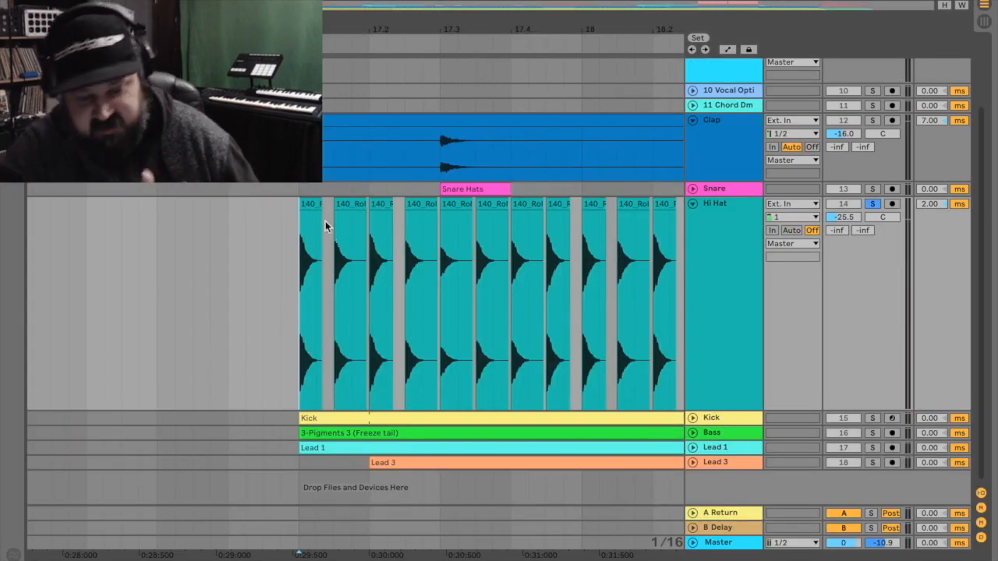
Open the first Hi Hat clip's sample properties and check its gain against the second and third clips
click(317, 213)
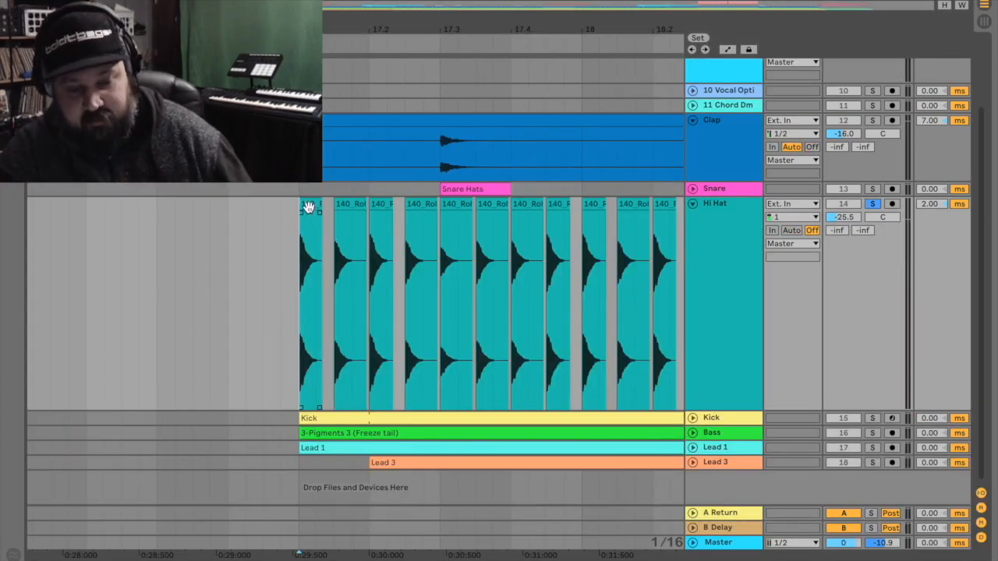
click(540, 248)
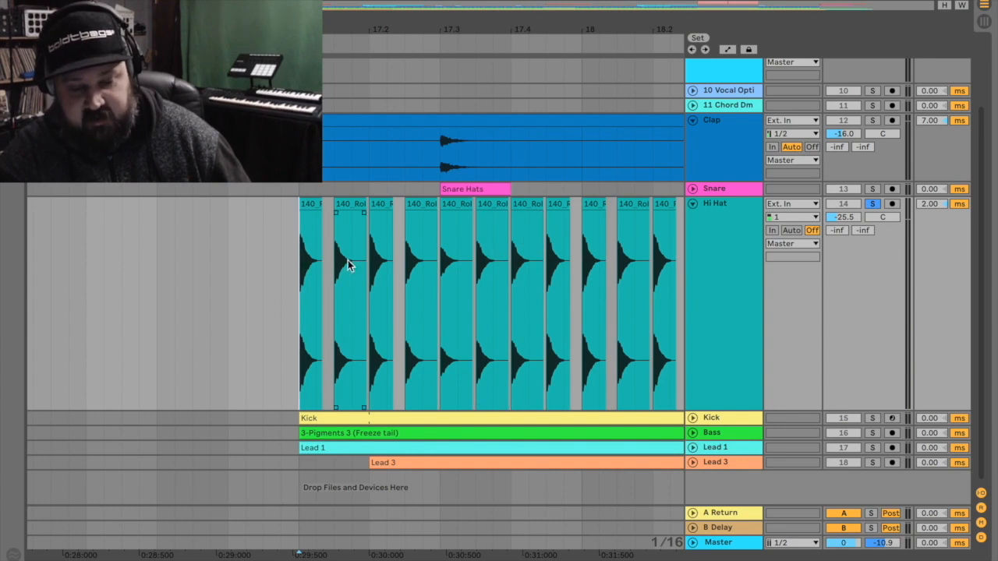
click(386, 281)
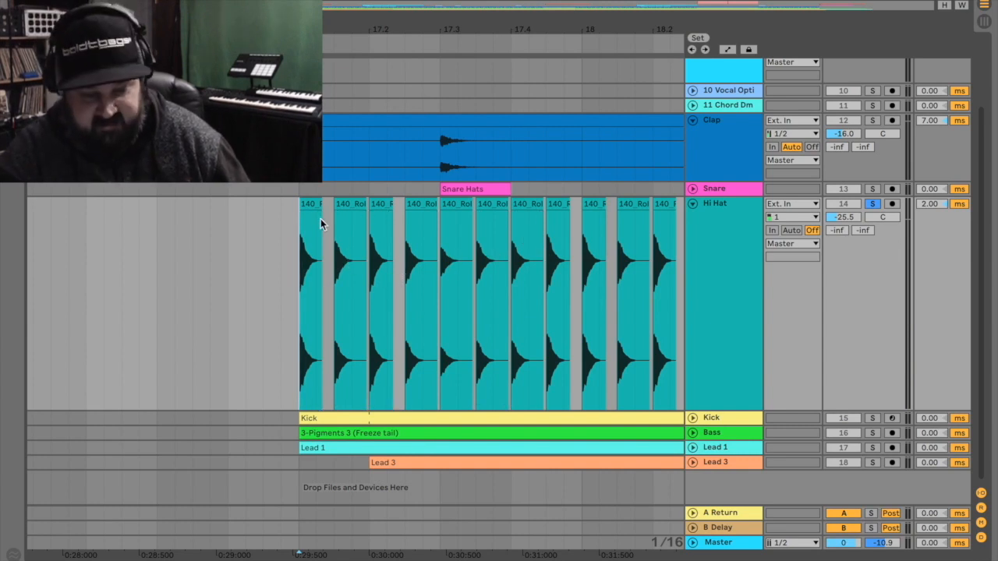
click(308, 202)
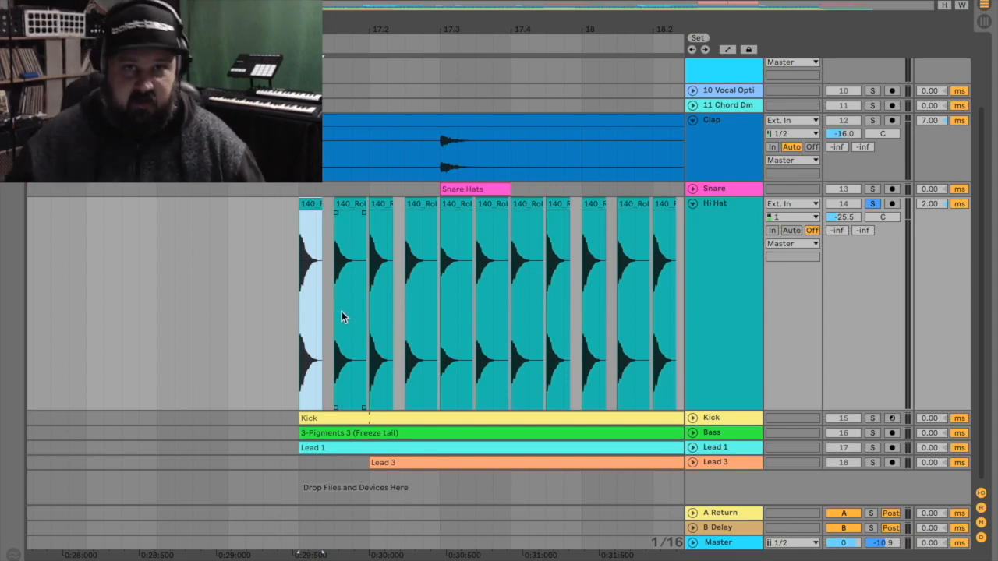
double_click(309, 206)
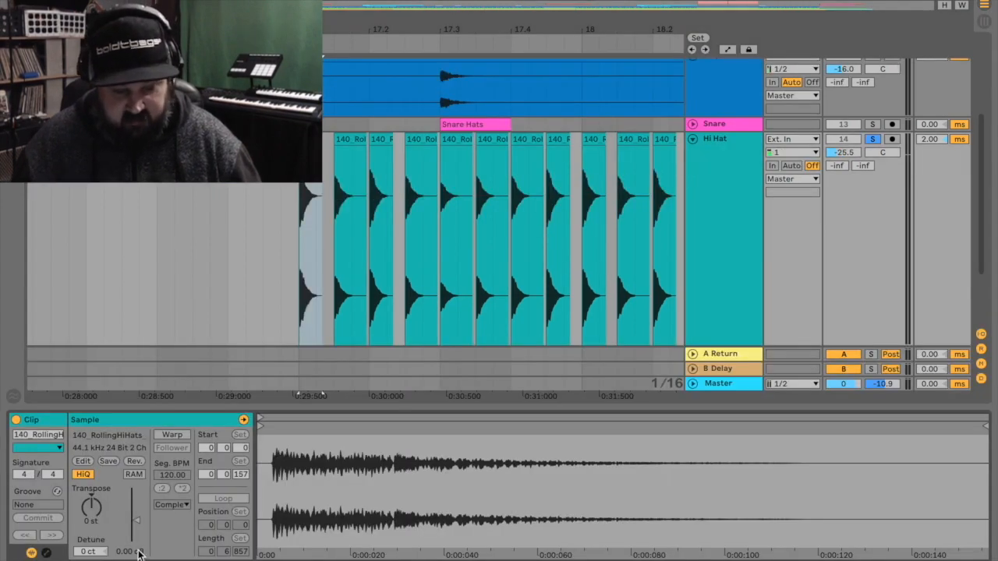
click(345, 140)
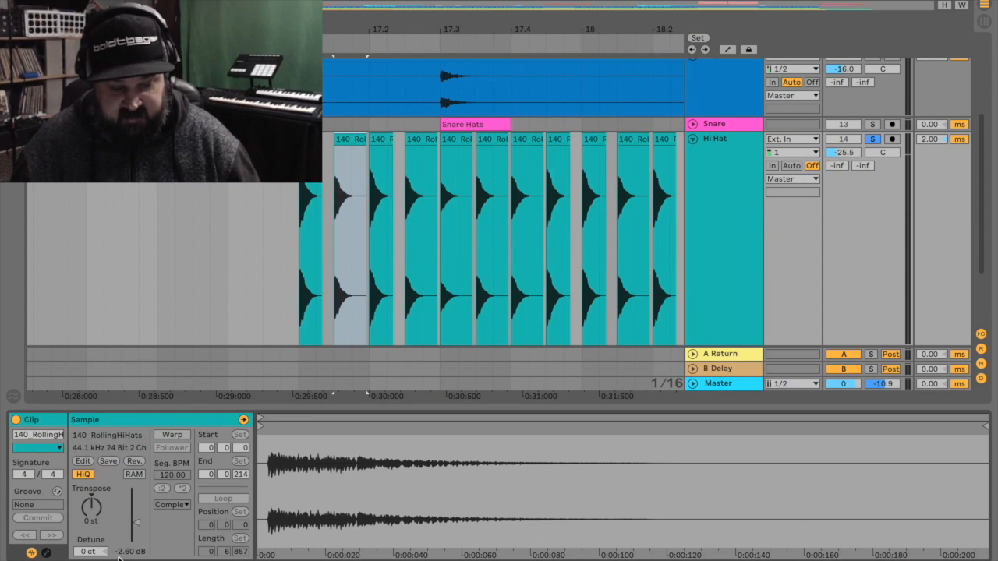
click(380, 141)
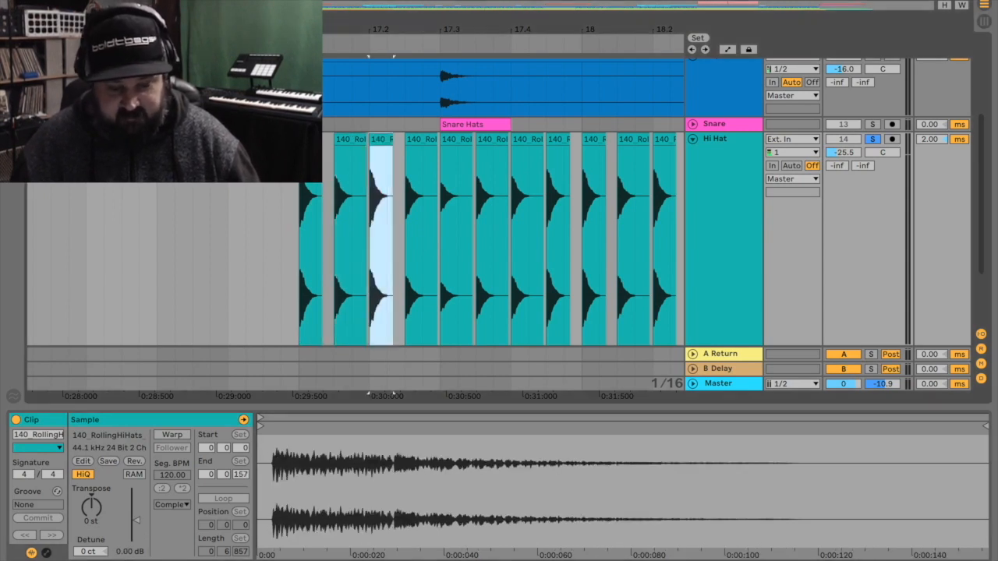
Go through the first four Hi Hat clips again to compare their alternating gain levels
click(311, 141)
click(351, 139)
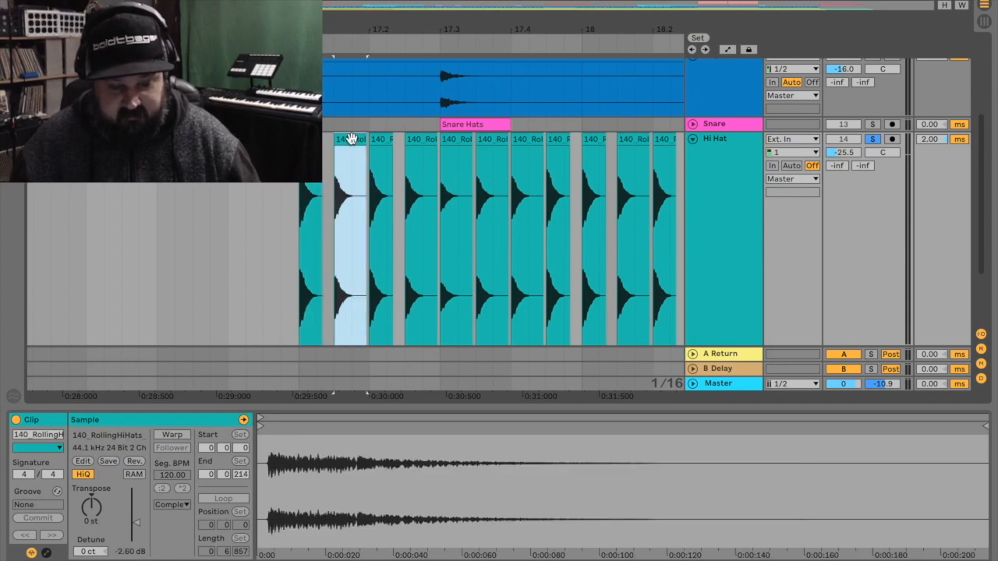
click(380, 138)
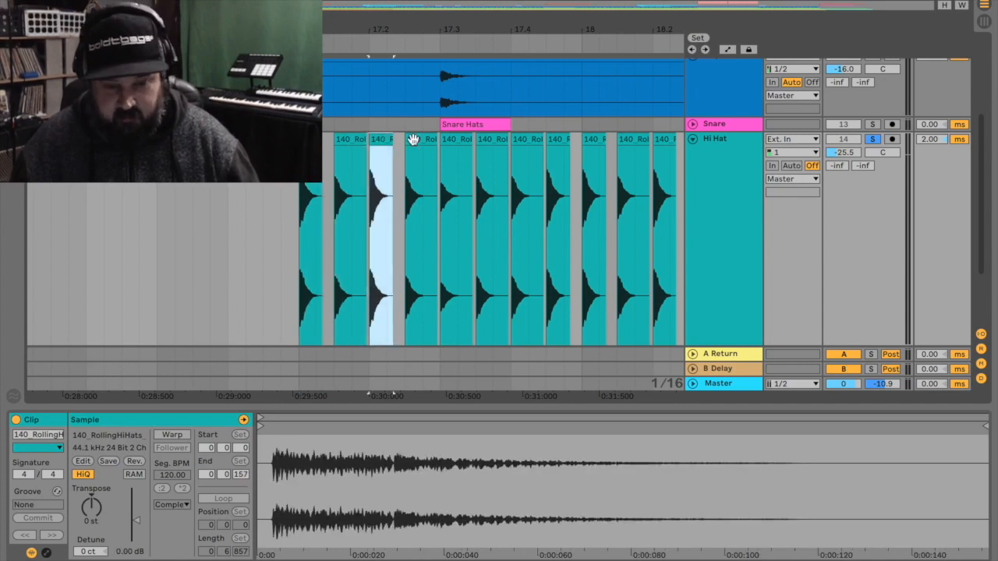
click(415, 140)
Examine the gain of the Hi Hat clips leading up to the snare hit at 17.3, including the one on the hit
click(293, 185)
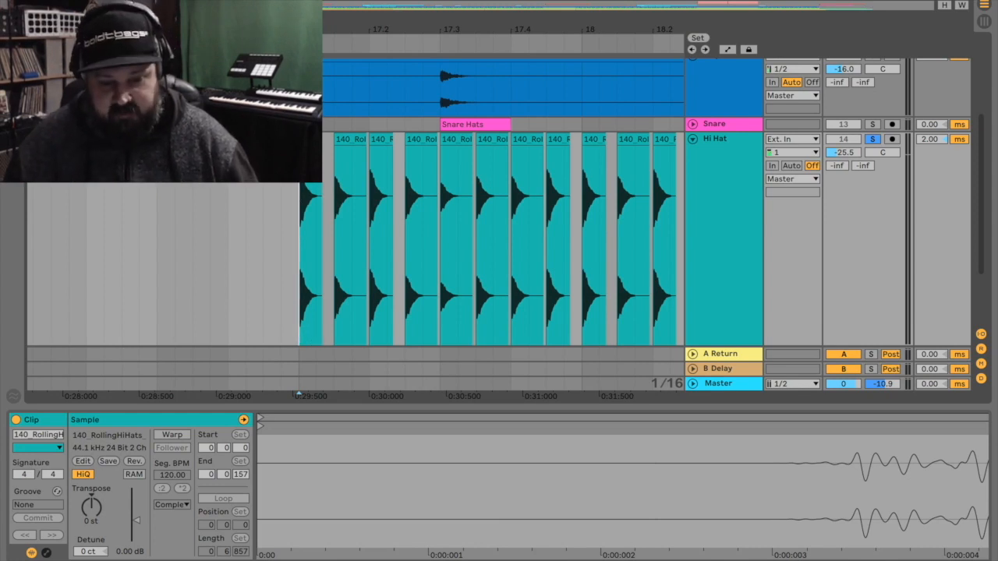
click(383, 141)
click(434, 137)
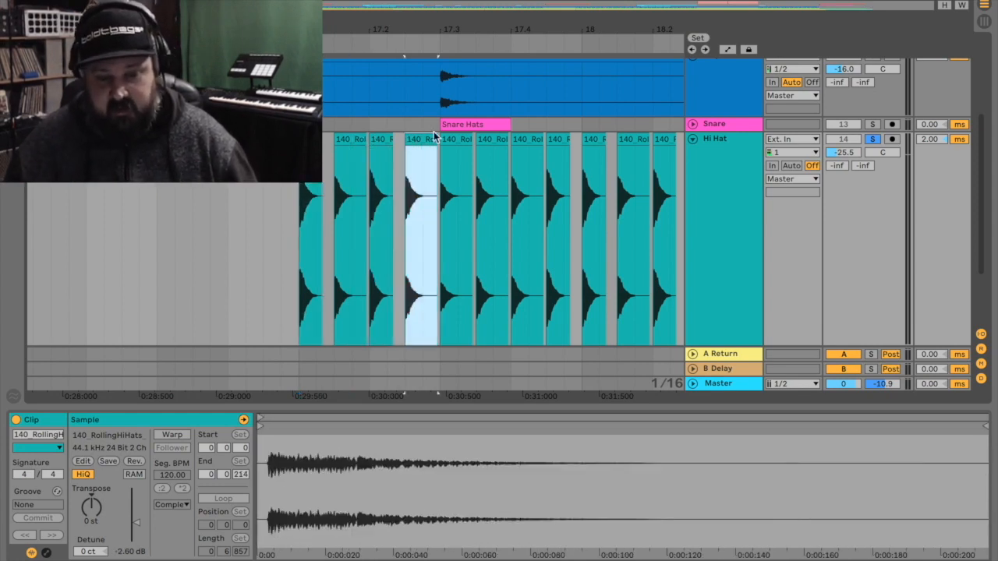
click(445, 124)
click(439, 95)
click(461, 147)
click(458, 141)
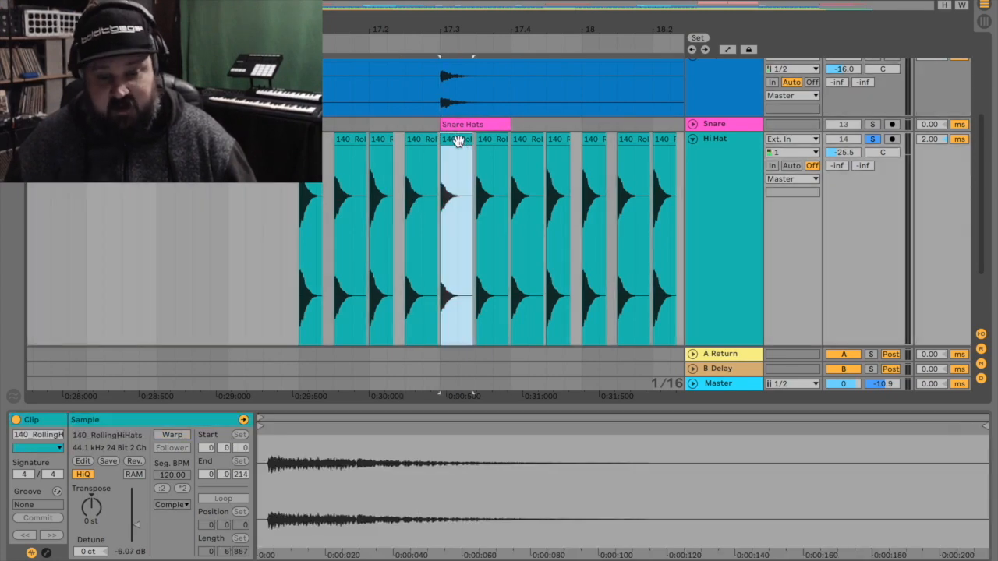
double_click(453, 142)
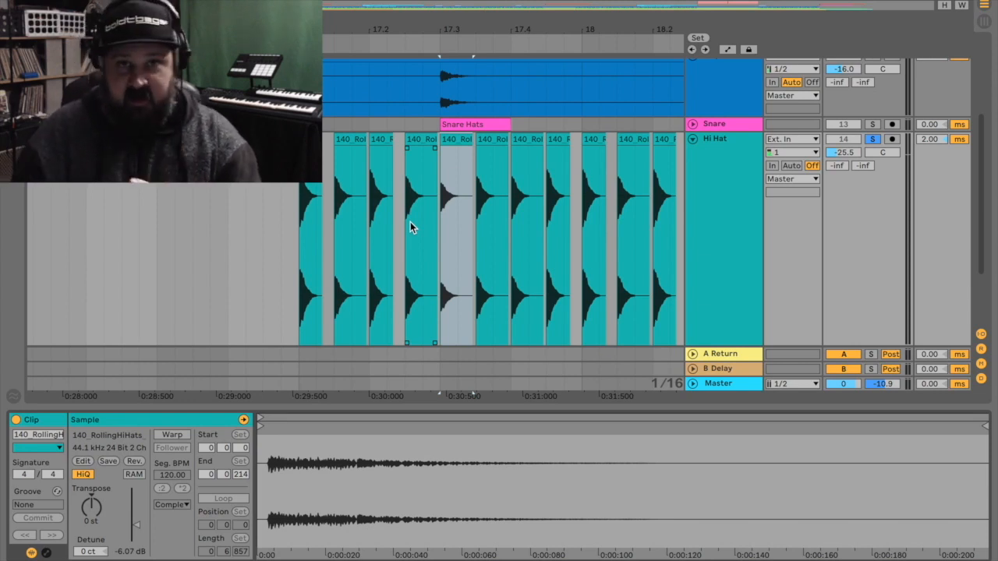
Compare the gain of the Hi Hat clips on the snare hits at 17.3 and 18.3 with two clips between them
click(452, 138)
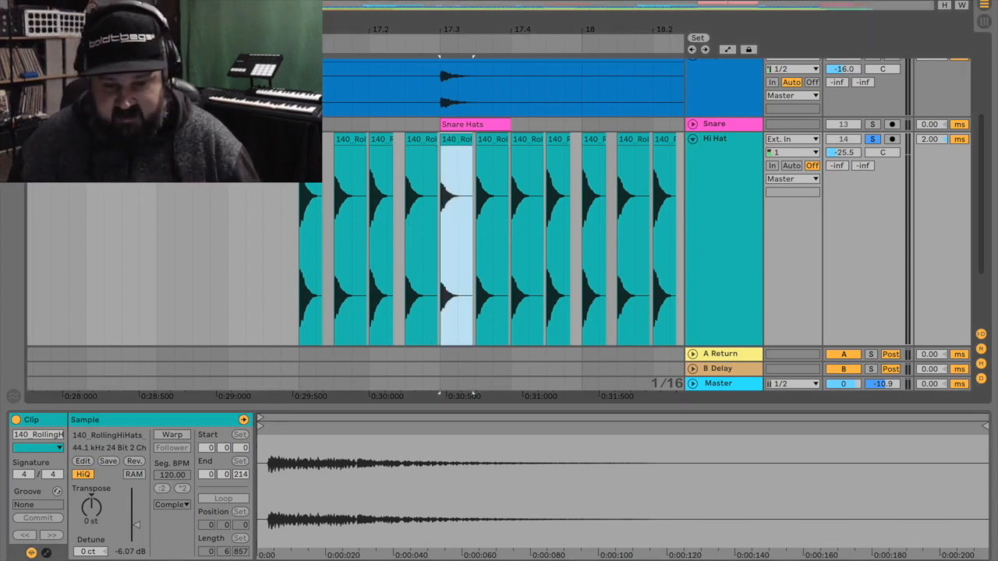
drag(459, 24, 240, 24)
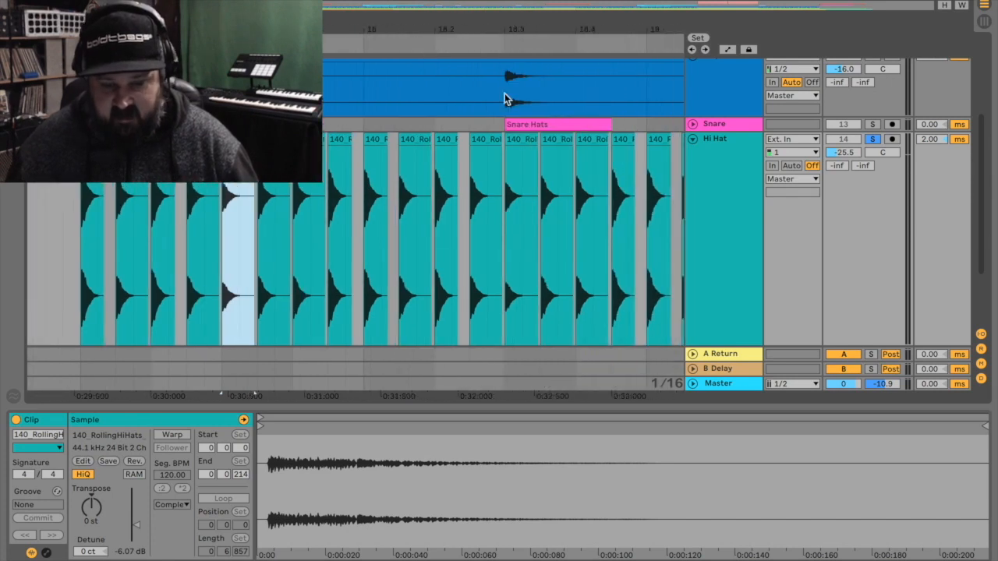
click(520, 141)
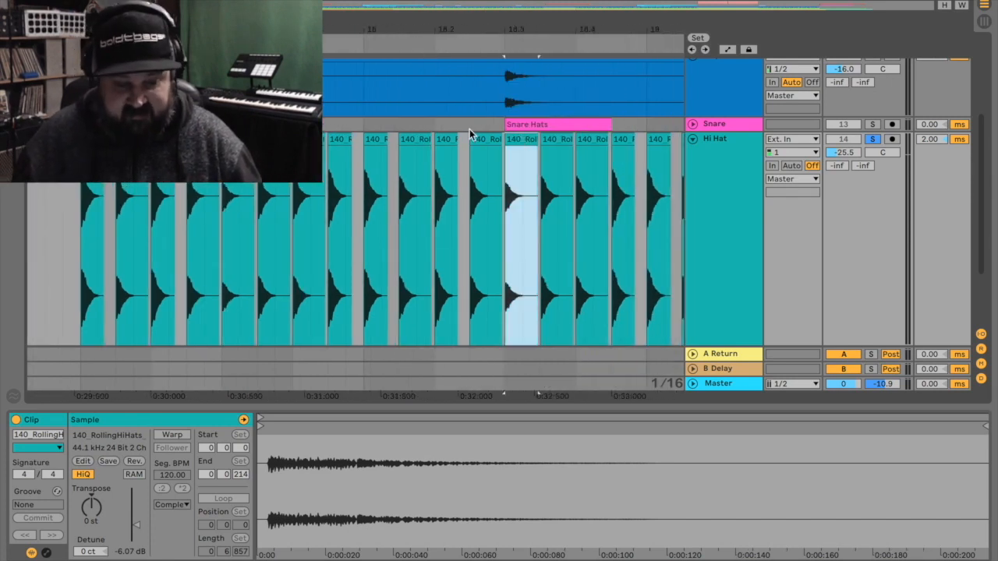
click(308, 140)
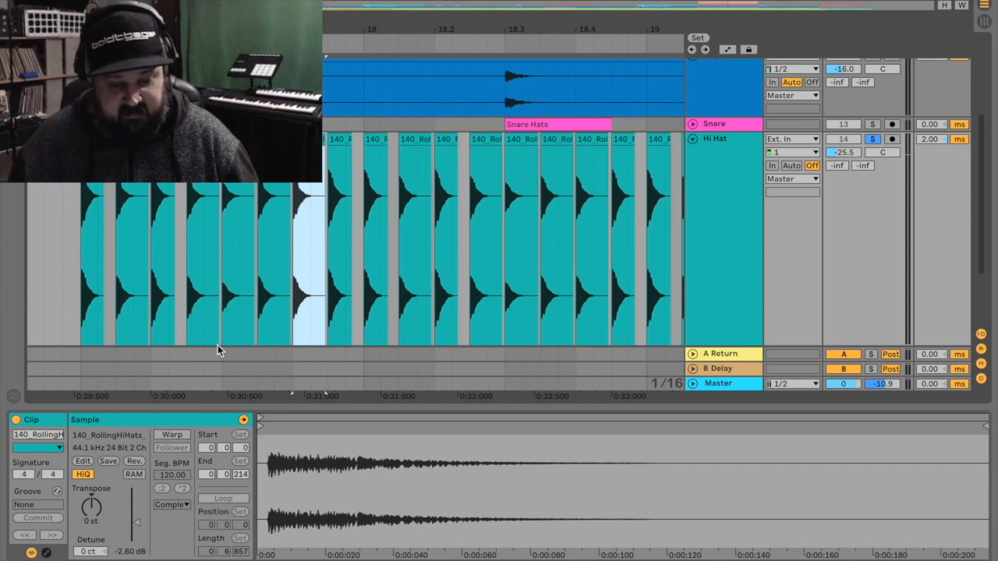
click(344, 140)
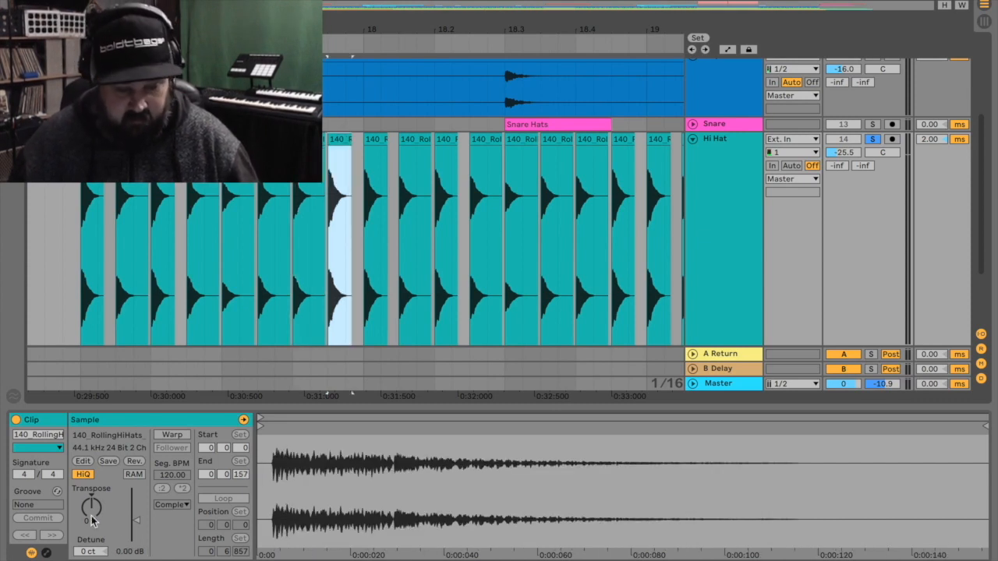
Raise the low-cut band in the Hi Hat's EQ Eight to 843 Hz and play the hats from their first clip
click(87, 267)
drag(206, 511, 226, 500)
key(space)
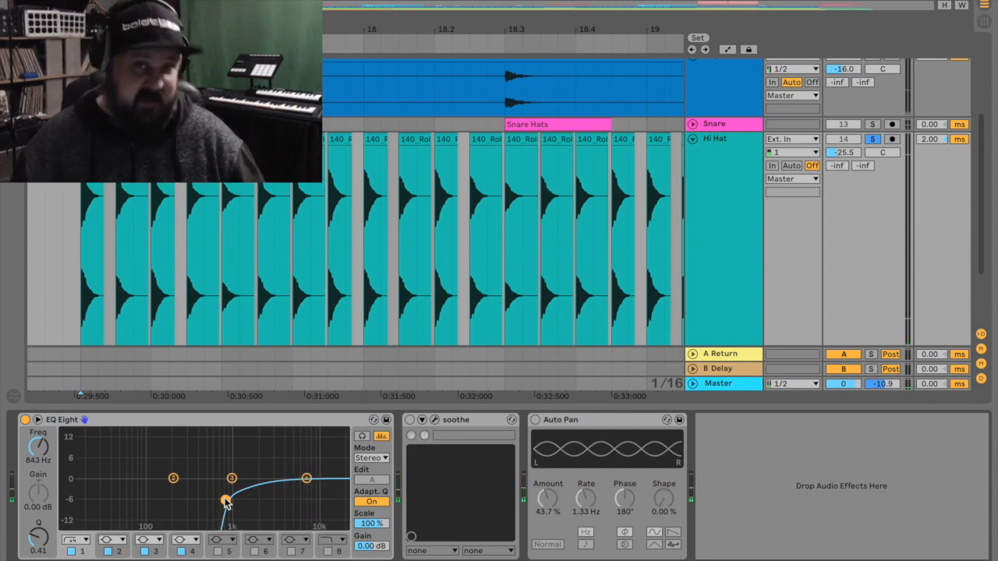
Set the low-cut band in the Hi Hat's EQ Eight to 774 Hz and open the editor of its soothe plug-in
mouse_move(226, 500)
mouse_down()
mouse_move(121, 495)
mouse_move(223, 504)
mouse_up()
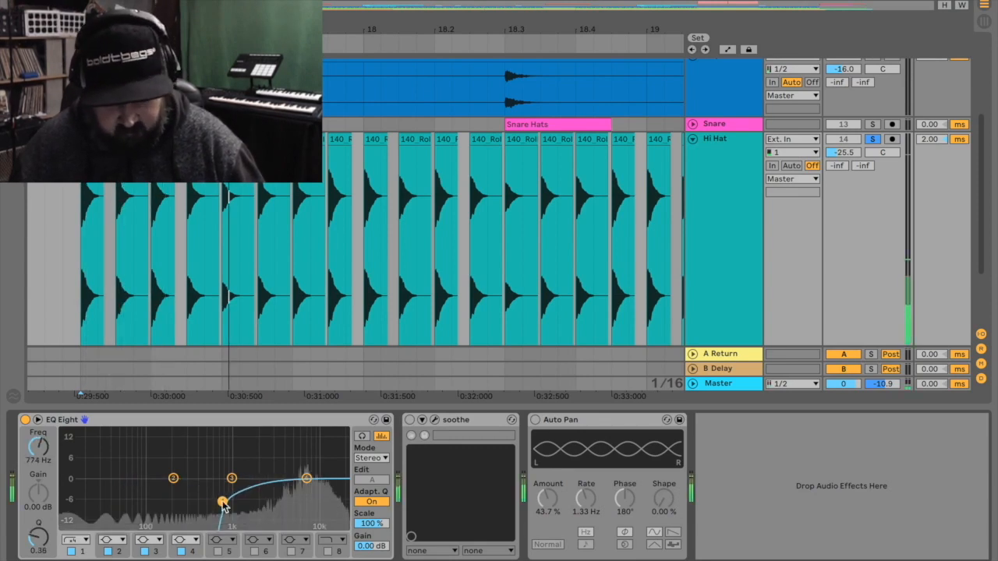
click(434, 419)
drag(319, 50, 427, 69)
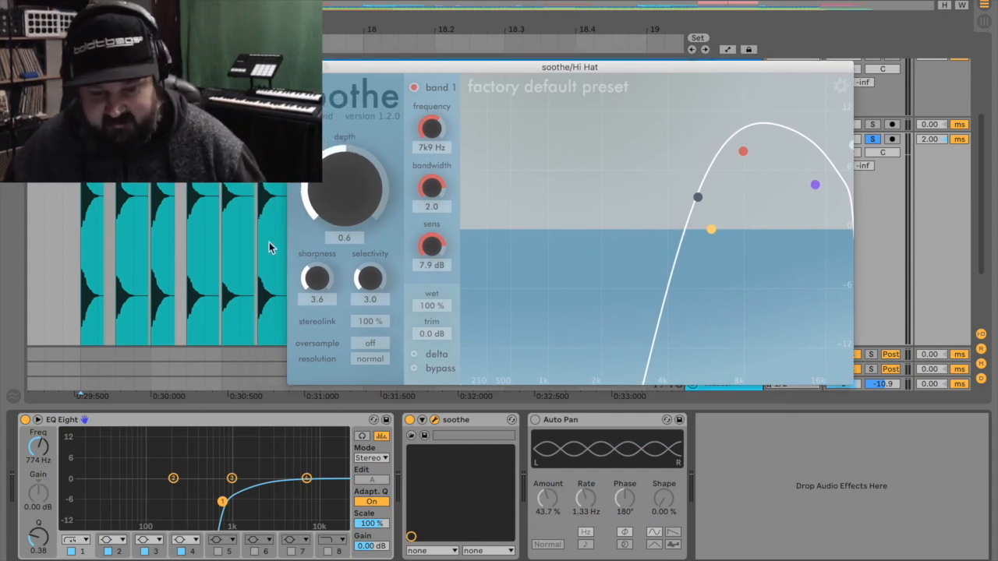
Audition the hats from their first clip with soothe, toggling the plug-in to compare the sound
click(80, 258)
key(space)
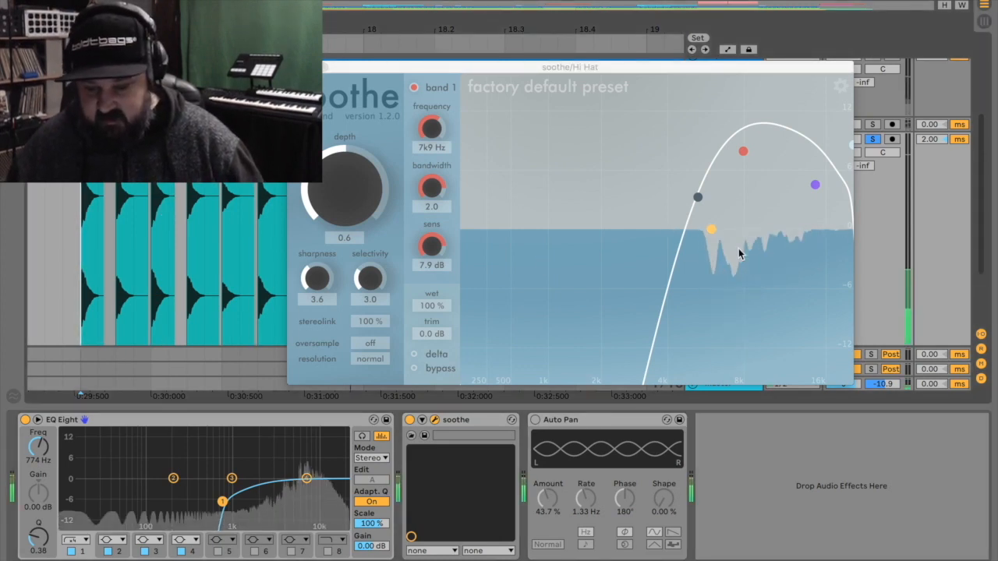
key(space)
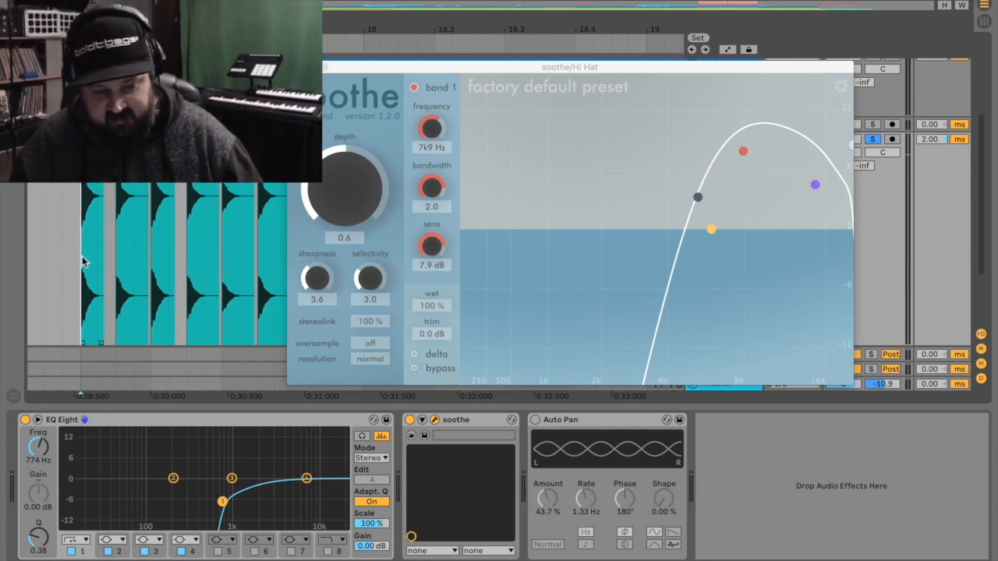
key(space)
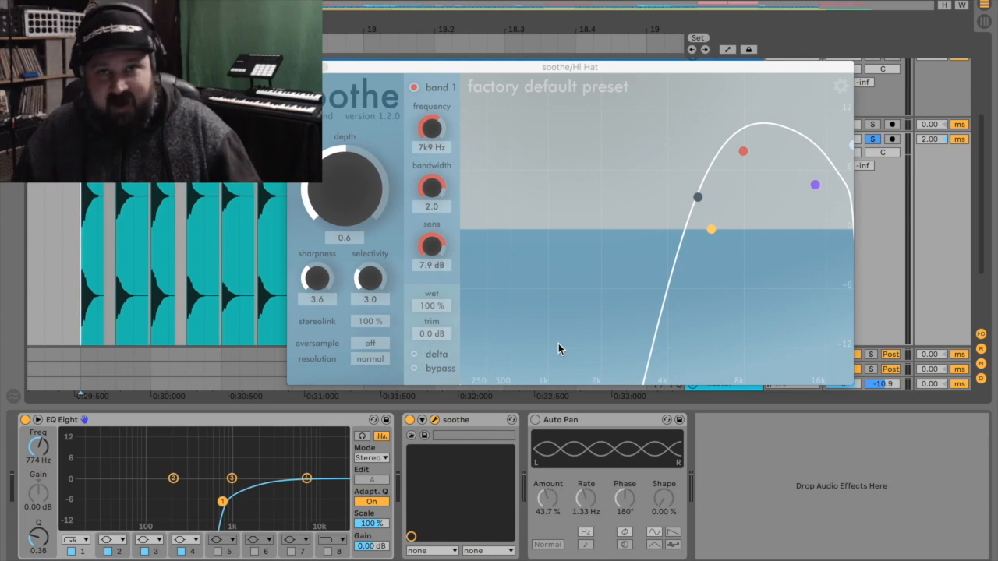
click(410, 421)
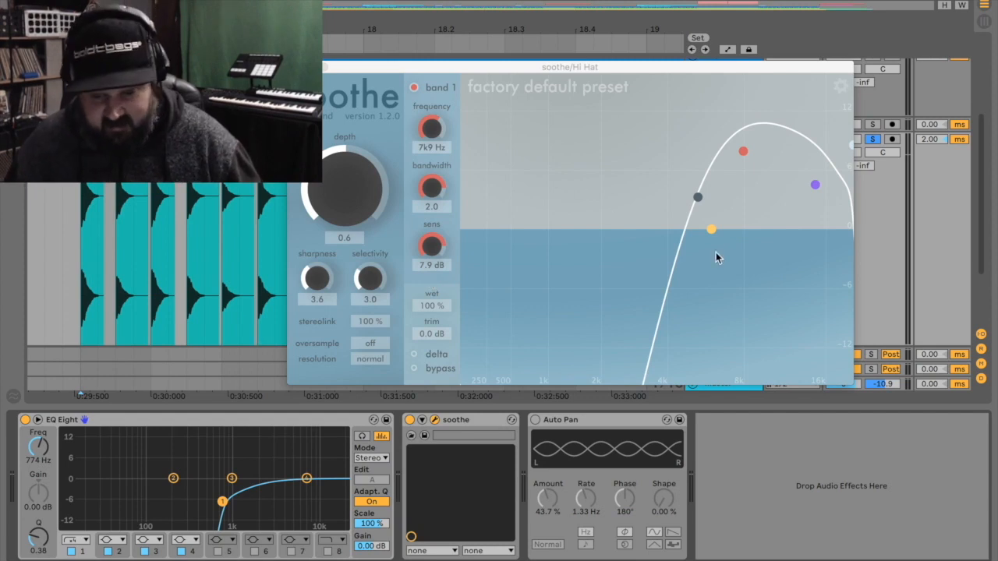
Hide the soothe editor, enable Auto Pan on the Hi Hat and play the hats from their first clip
key(super+alt+p)
click(559, 422)
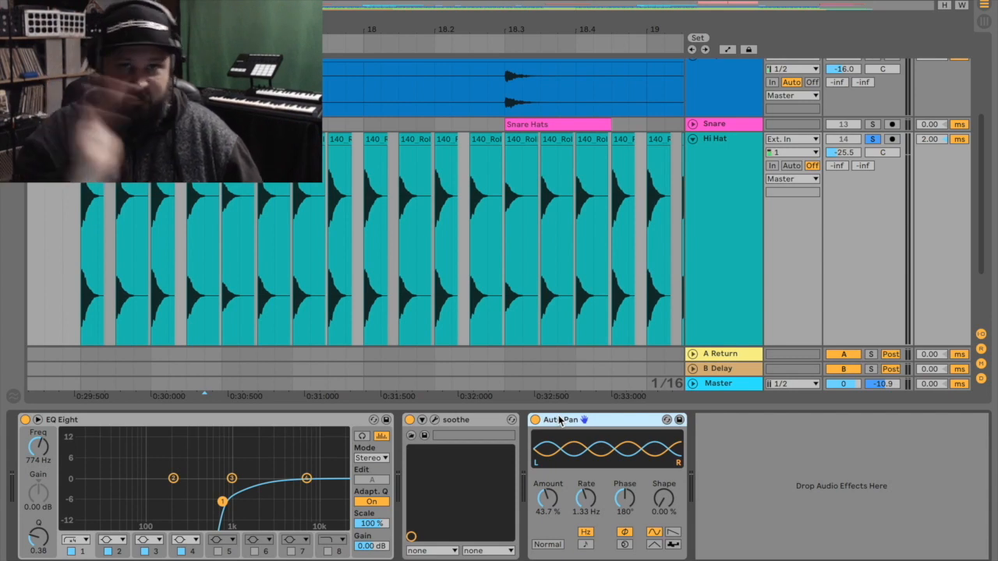
click(88, 326)
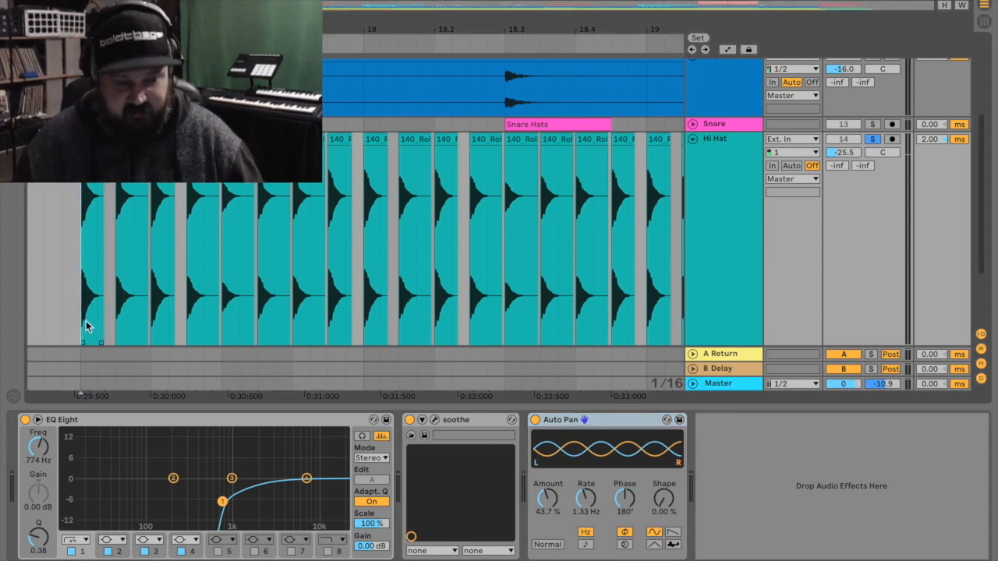
key(space)
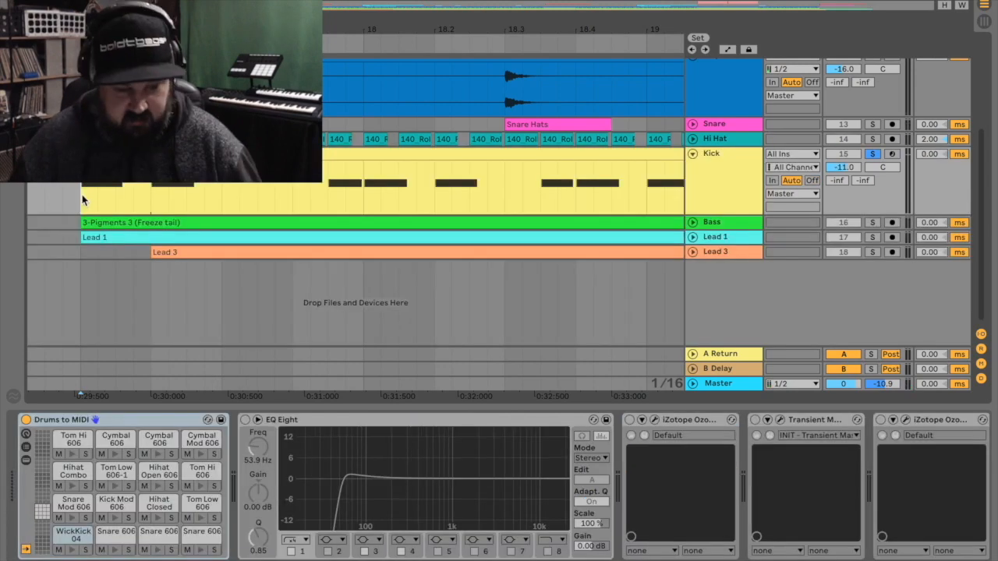
Play the soloed Kick and try its EQ Eight low cut at 37.5 Hz and 39.1 Hz, returning it to 53.9 Hz
key(space)
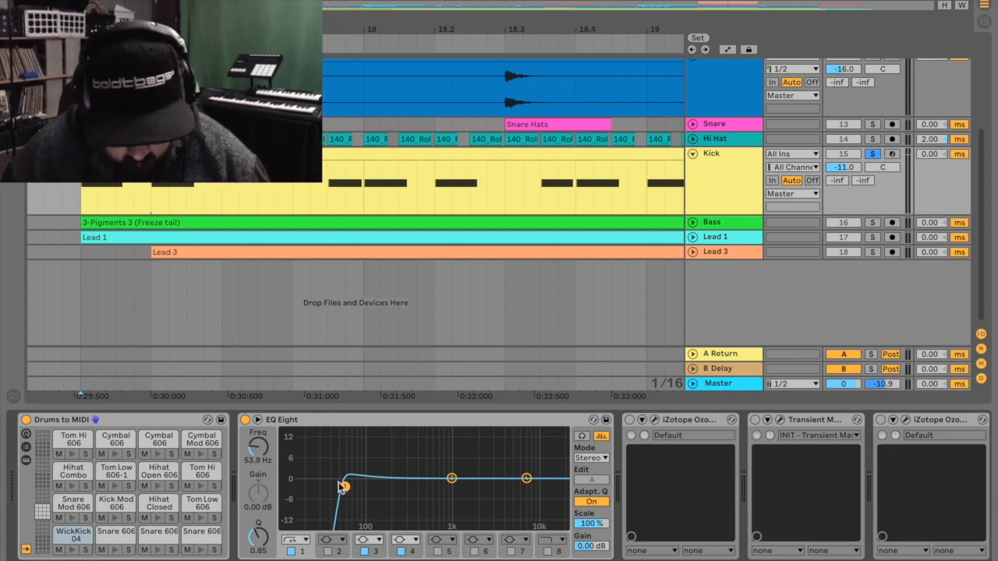
mouse_move(344, 487)
mouse_down()
mouse_move(311, 493)
mouse_move(331, 489)
mouse_up()
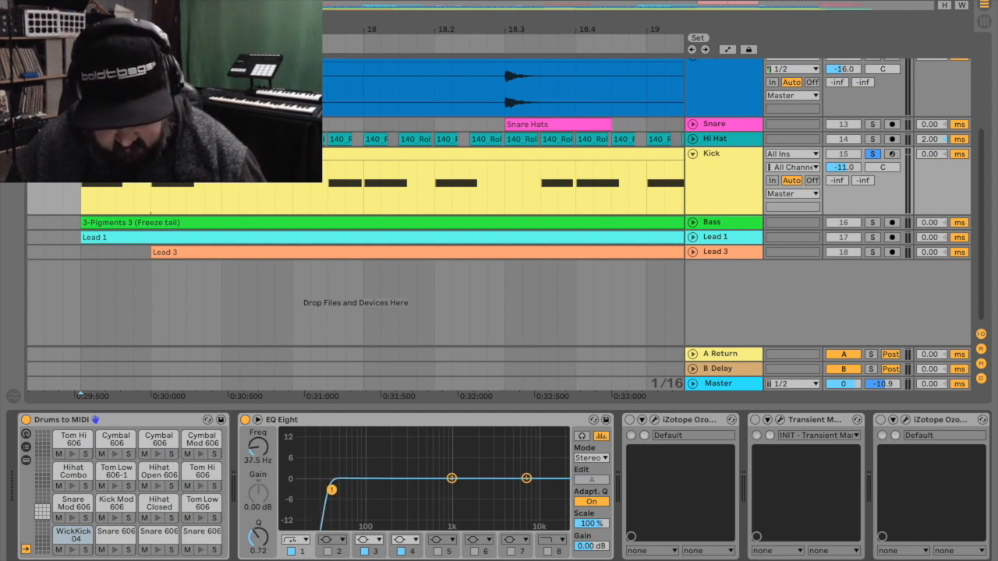
mouse_move(332, 490)
mouse_down()
mouse_move(335, 470)
mouse_move(333, 485)
mouse_up()
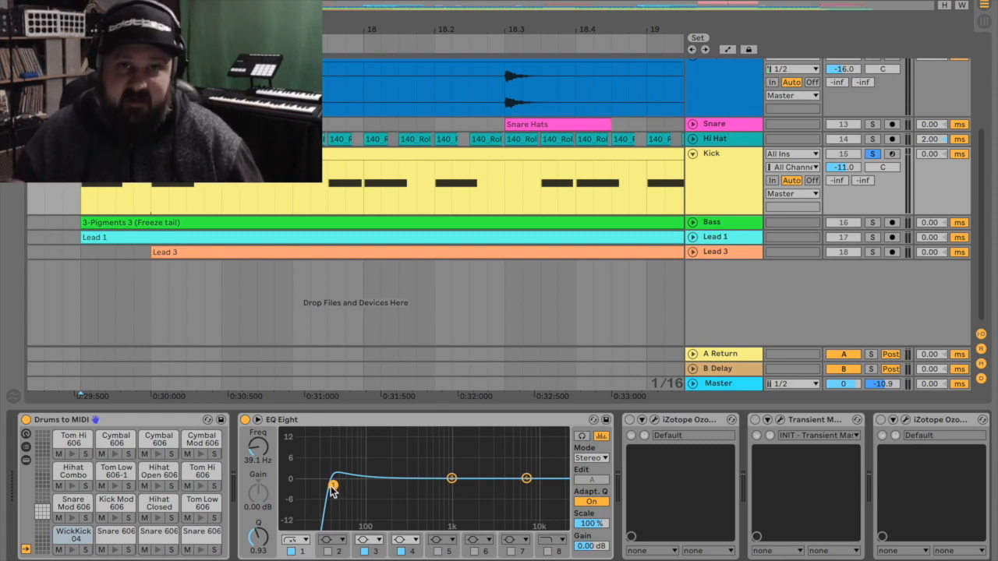
drag(333, 485, 327, 517)
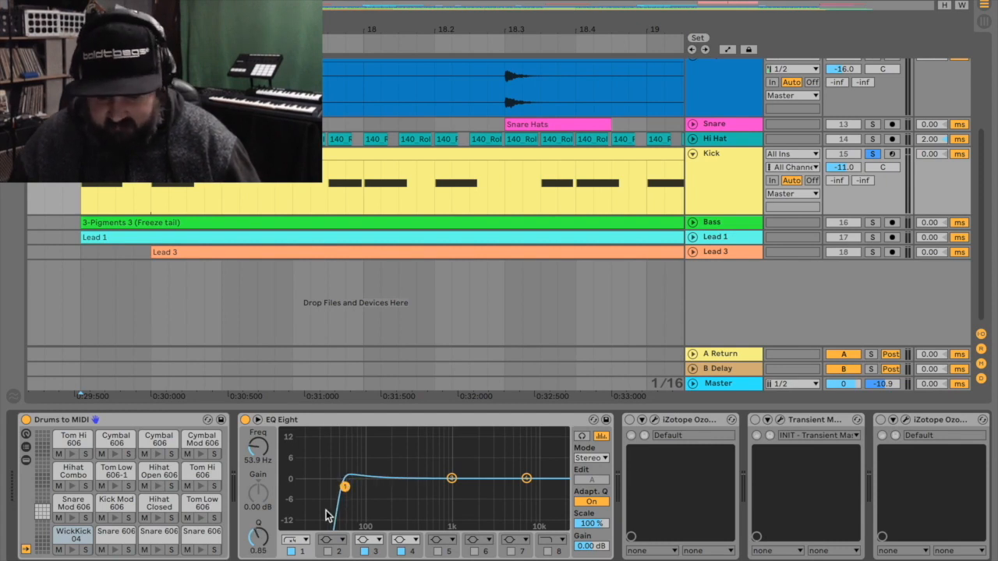
Enable the Ozone 5 Exciter on the Kick and open its editor with the whole plug-in in view
click(630, 420)
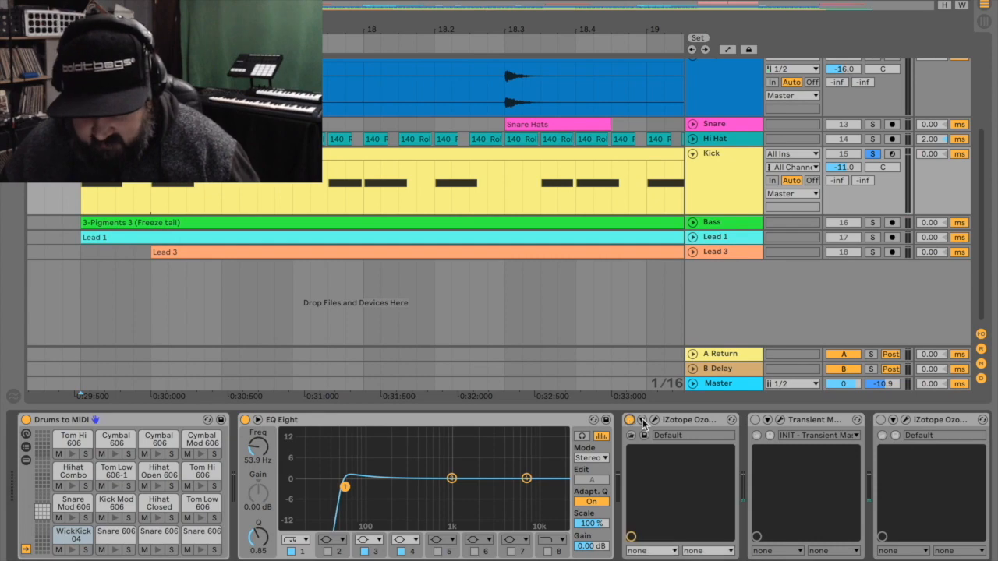
click(654, 421)
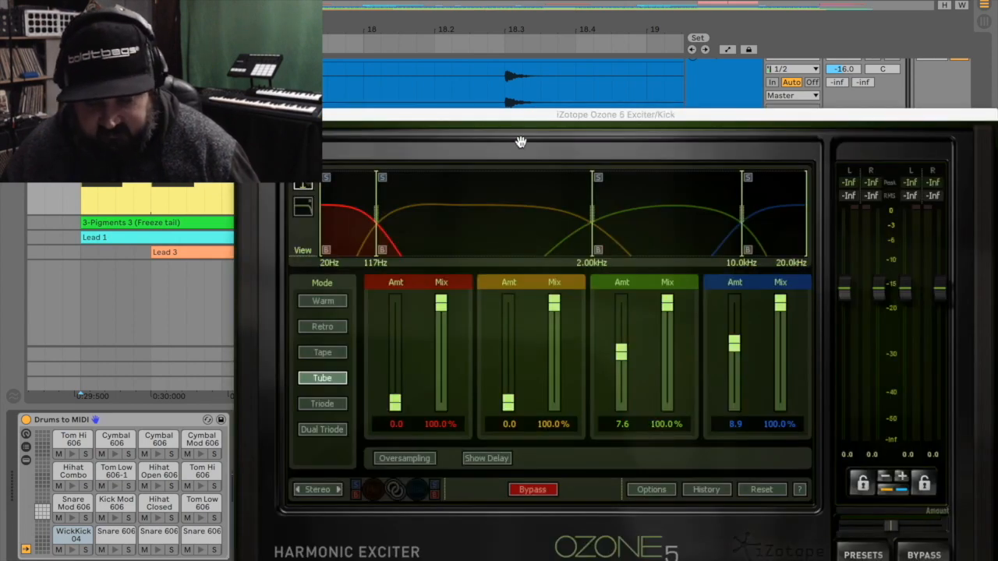
drag(513, 119, 440, 33)
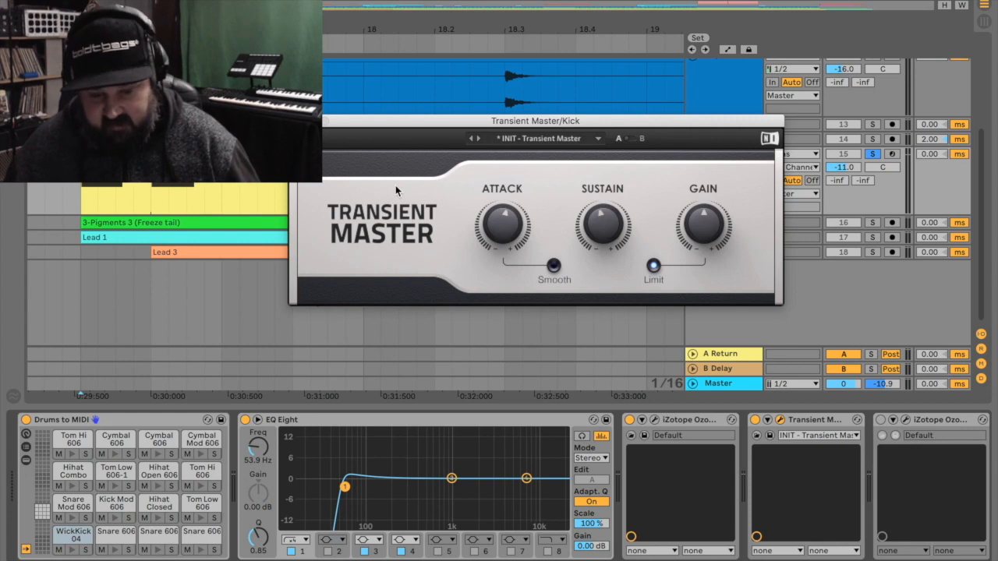
Examine the Attack and Sustain amounts in the Kick's Transient Master and close its editor
mouse_move(494, 236)
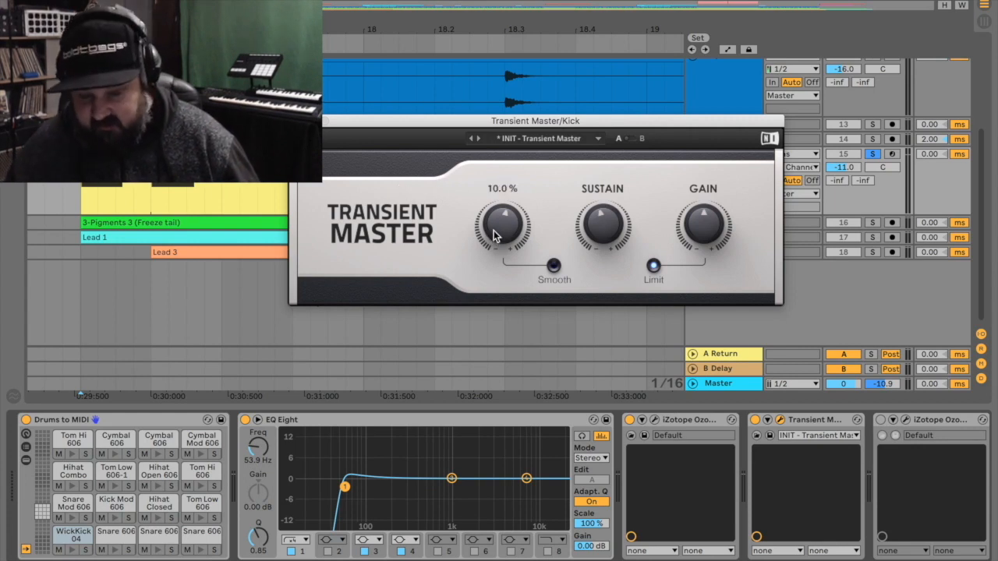
mouse_move(606, 226)
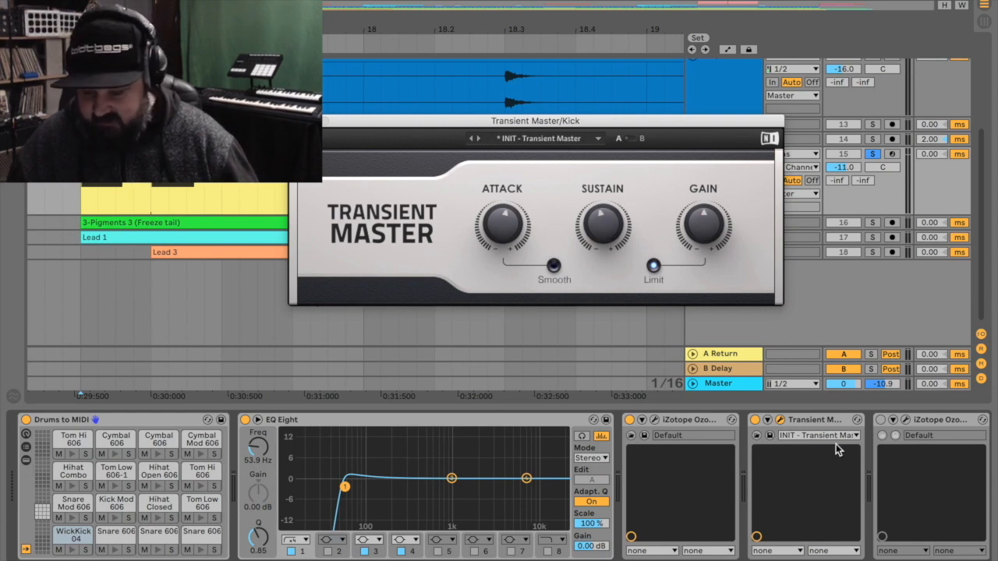
click(298, 121)
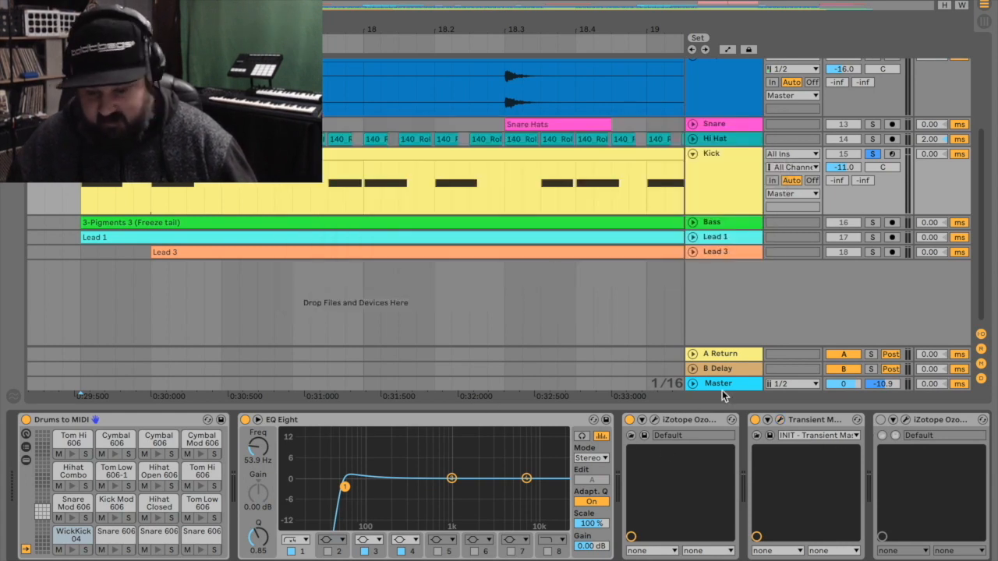
Enable the Ozone 5 Imager on the Kick, set its Band 1 width to -100% and audition the kick
click(882, 421)
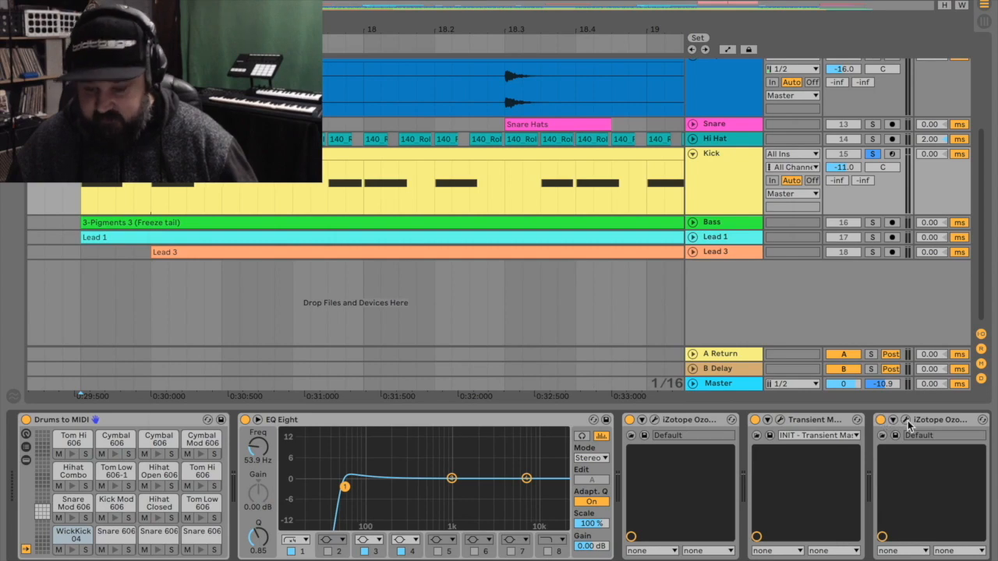
click(906, 419)
drag(475, 57, 447, 40)
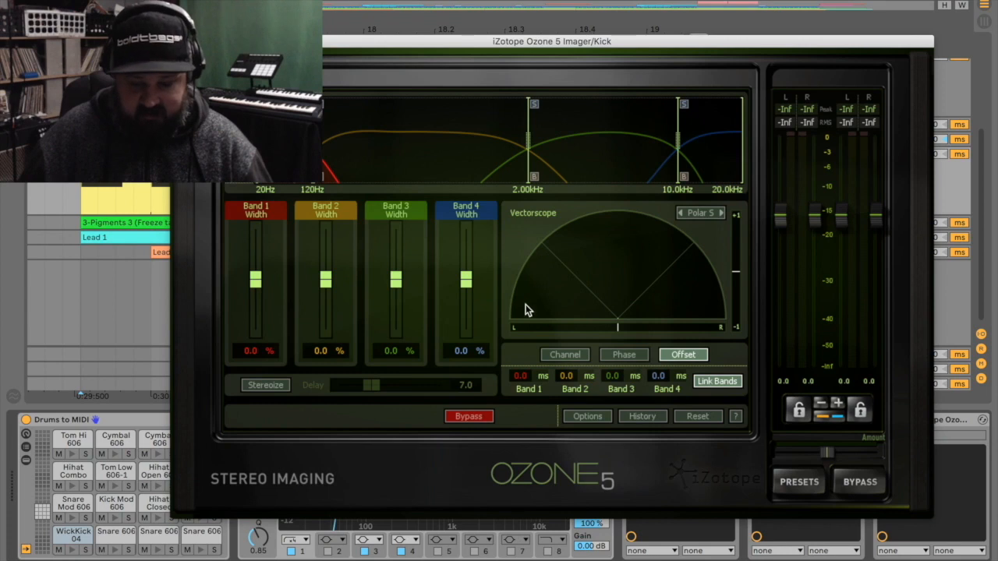
key(space)
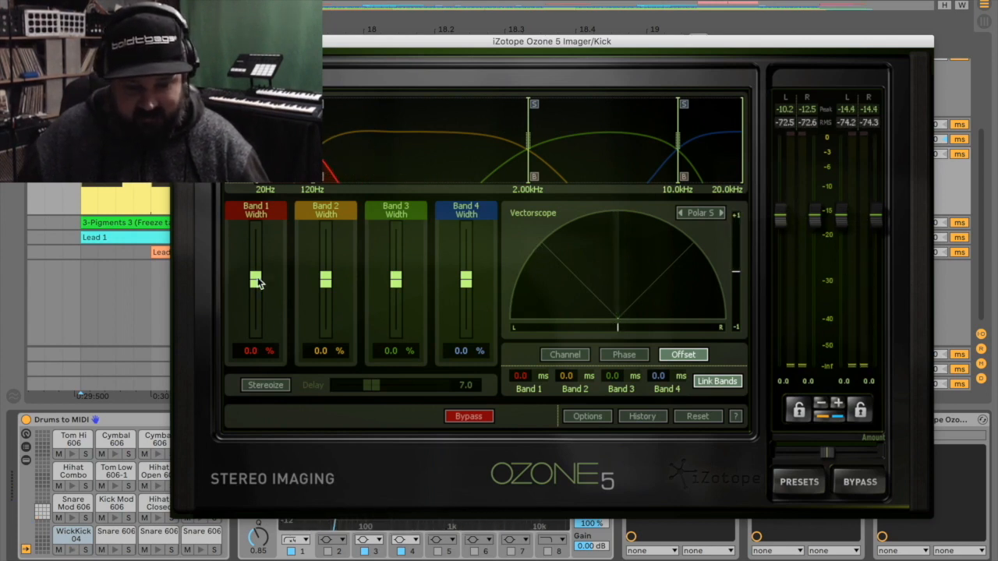
drag(255, 281, 257, 373)
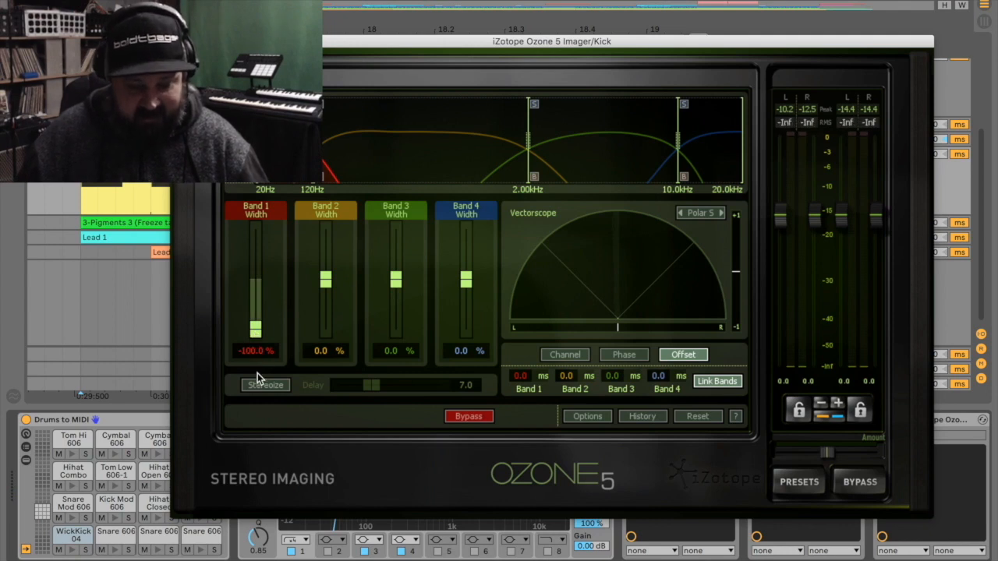
key(space)
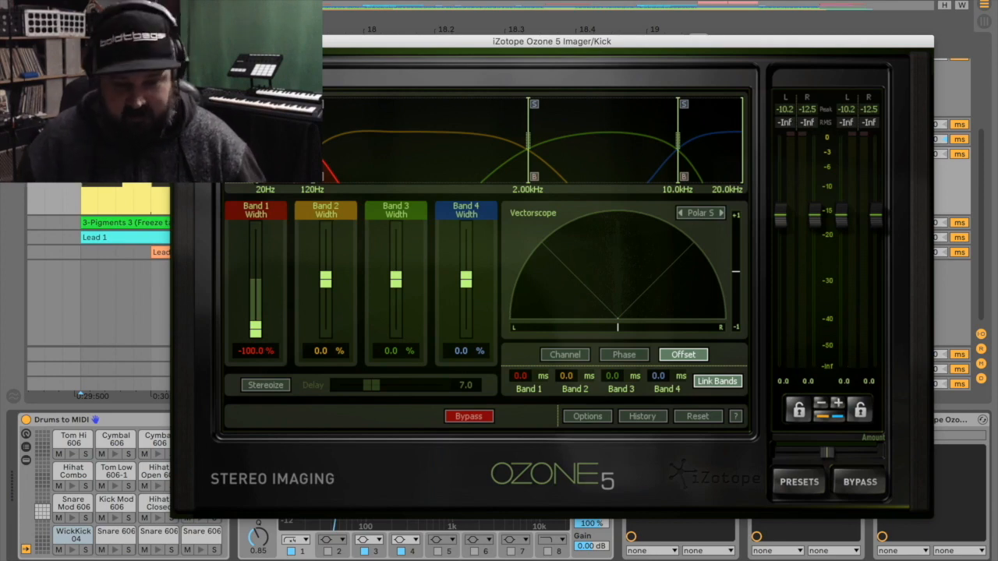
click(177, 41)
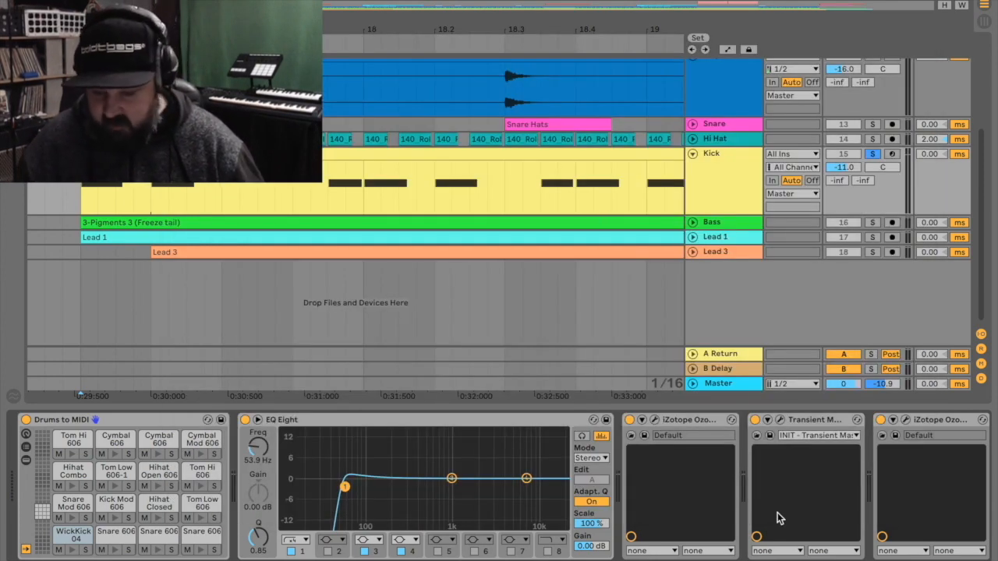
Enable LaPetiteExcite on the Kick and set the exciter amount next to Low to 1.00
scroll(778, 512, right, 4)
click(795, 420)
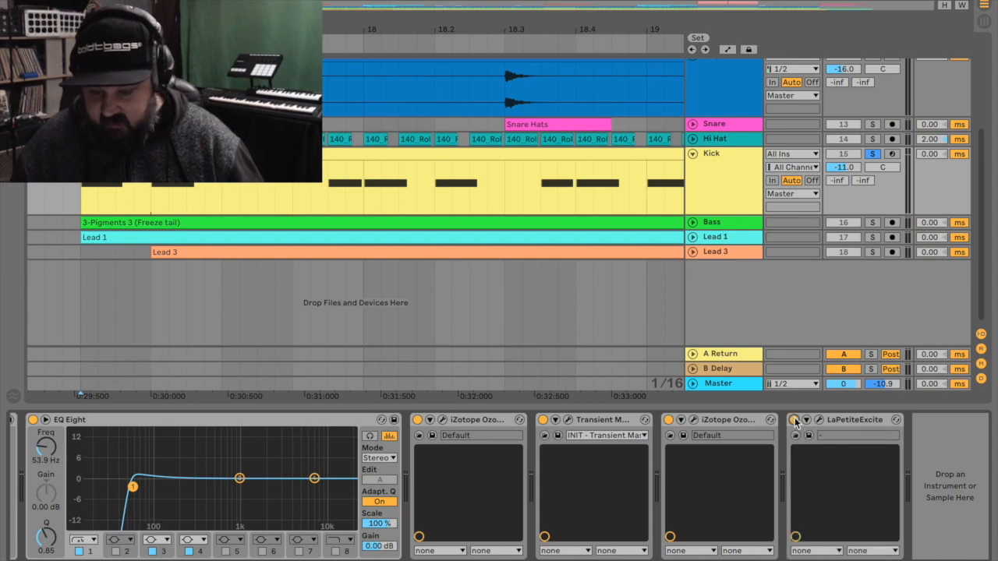
click(819, 421)
drag(493, 270, 473, 99)
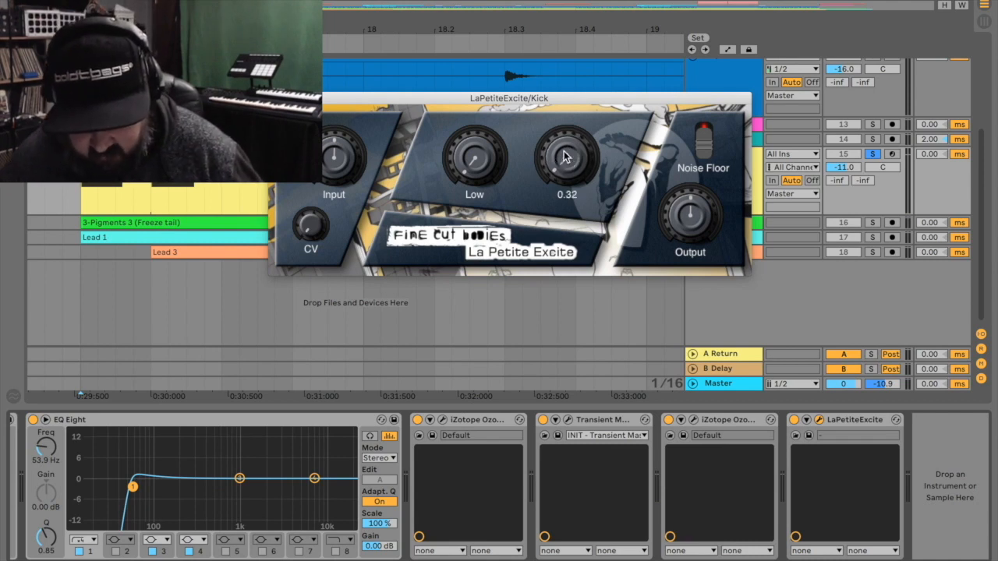
drag(562, 148, 563, 131)
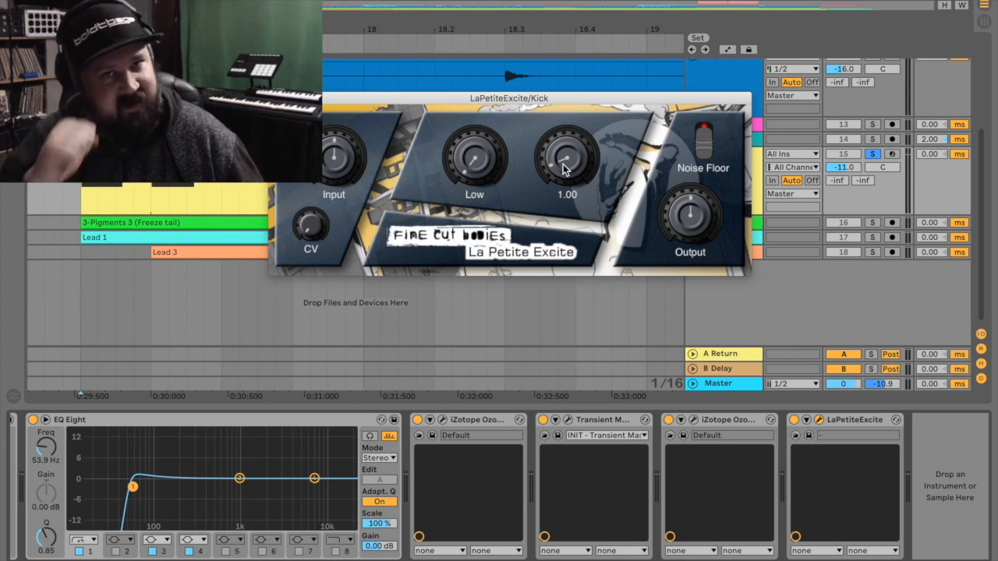
click(277, 98)
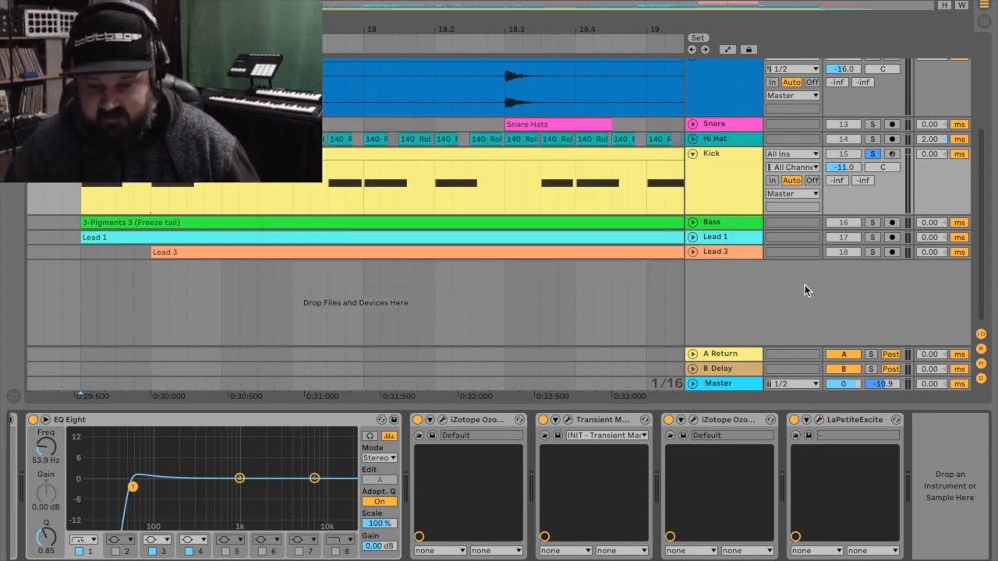
Solo the Bass track, unfold it and set the playback start at the bass entry near 1:06
click(873, 222)
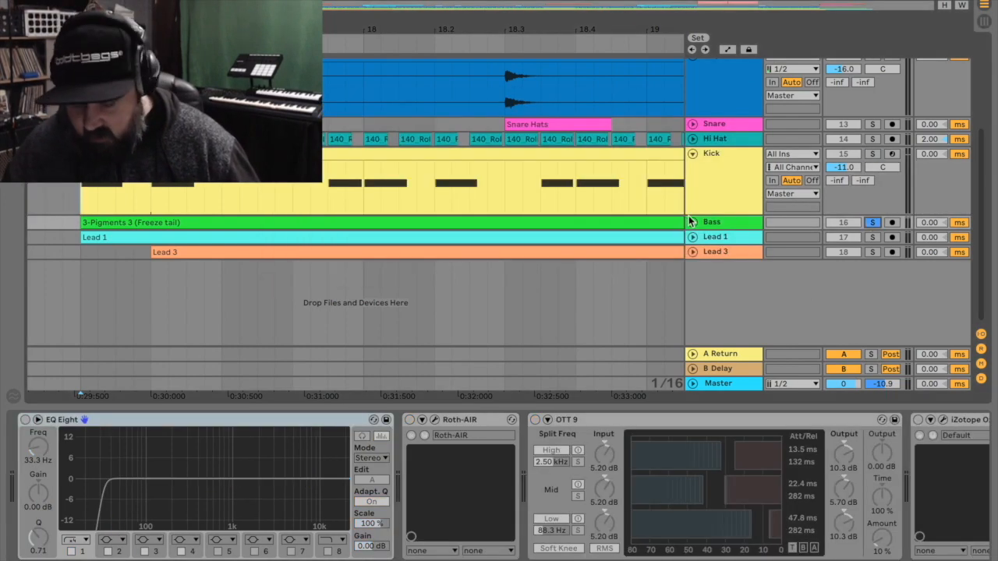
click(692, 222)
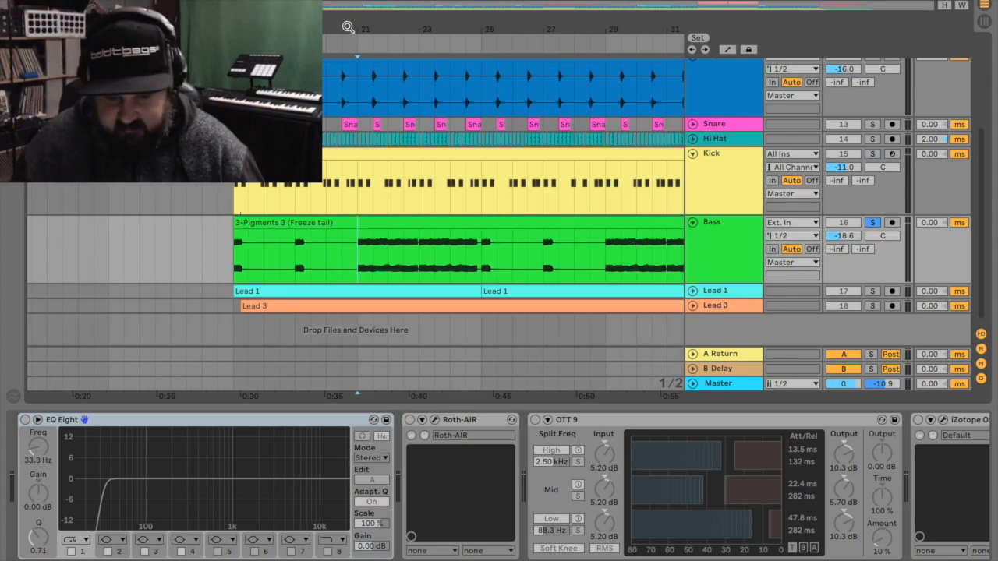
drag(348, 28, 342, 236)
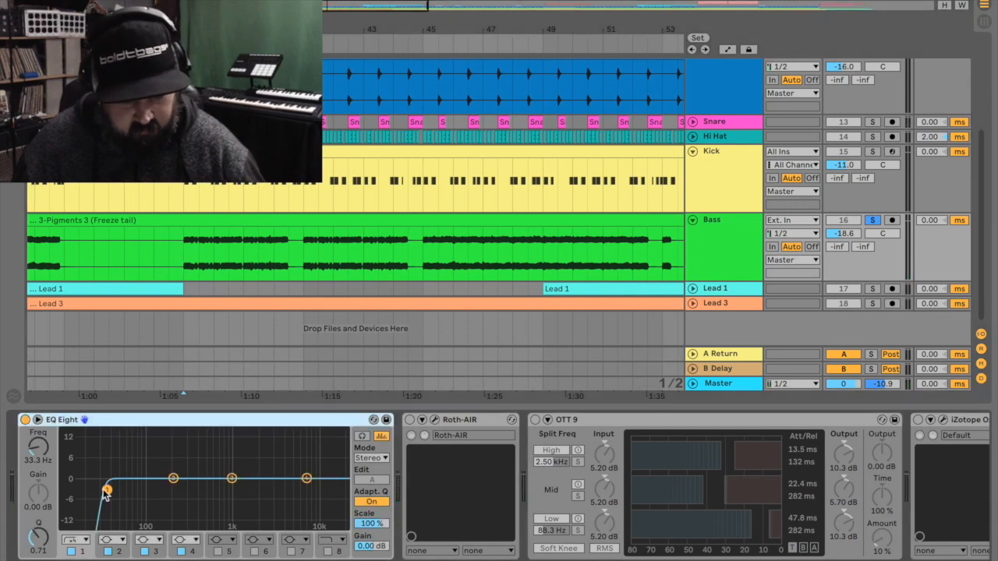
Play the Bass with its EQ Eight low-cut band selected and expand the EQ display to inspect the low end
click(104, 490)
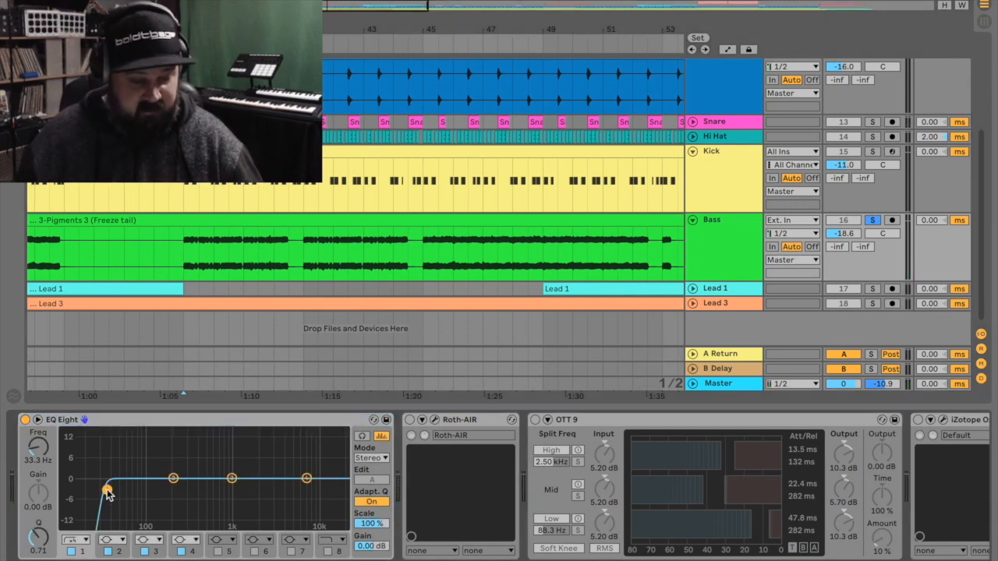
key(space)
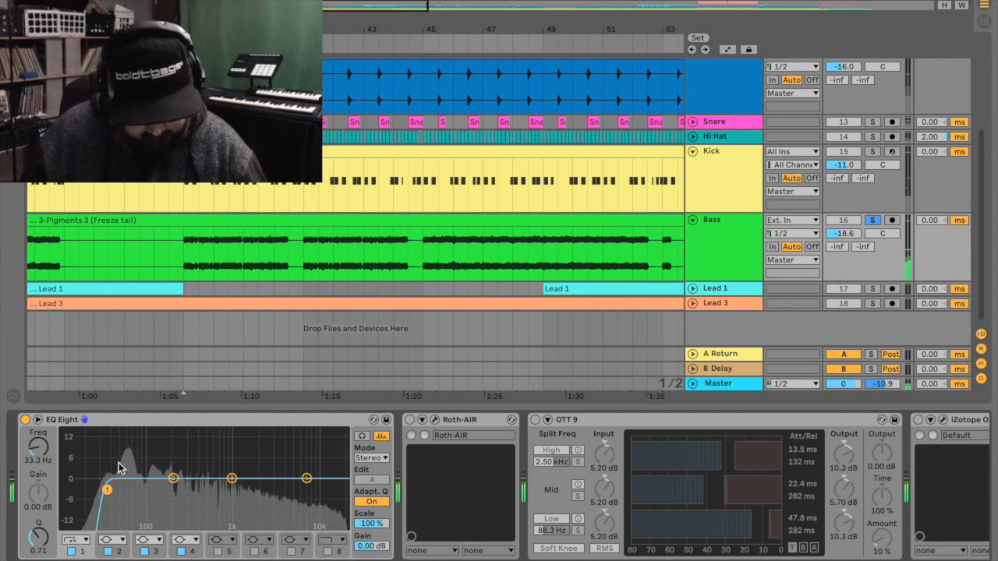
click(37, 420)
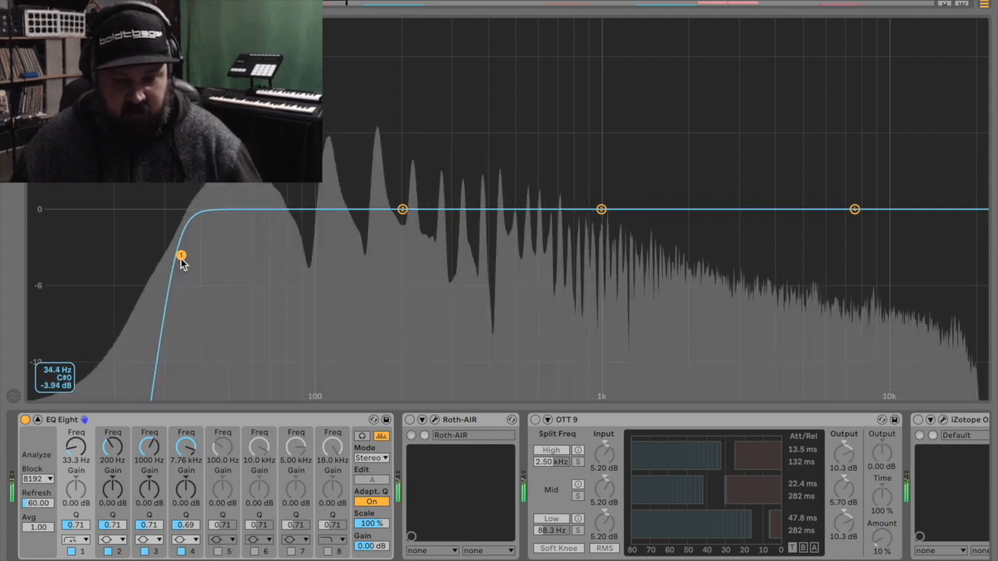
Lower the Bass EQ Eight low-cut frequency to 31.5 Hz and stop playback
mouse_move(181, 257)
mouse_down()
mouse_move(205, 257)
mouse_move(175, 258)
mouse_up()
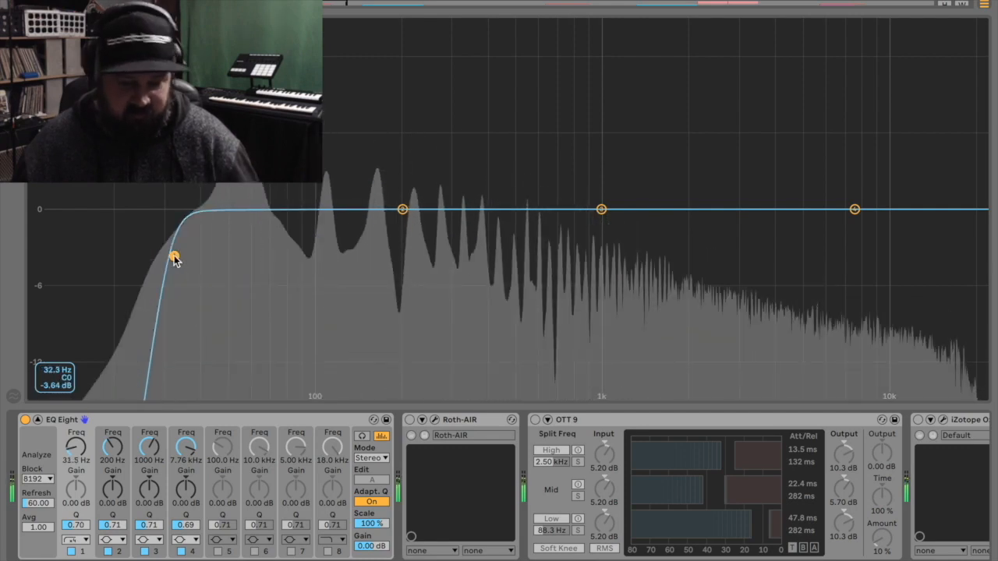
key(space)
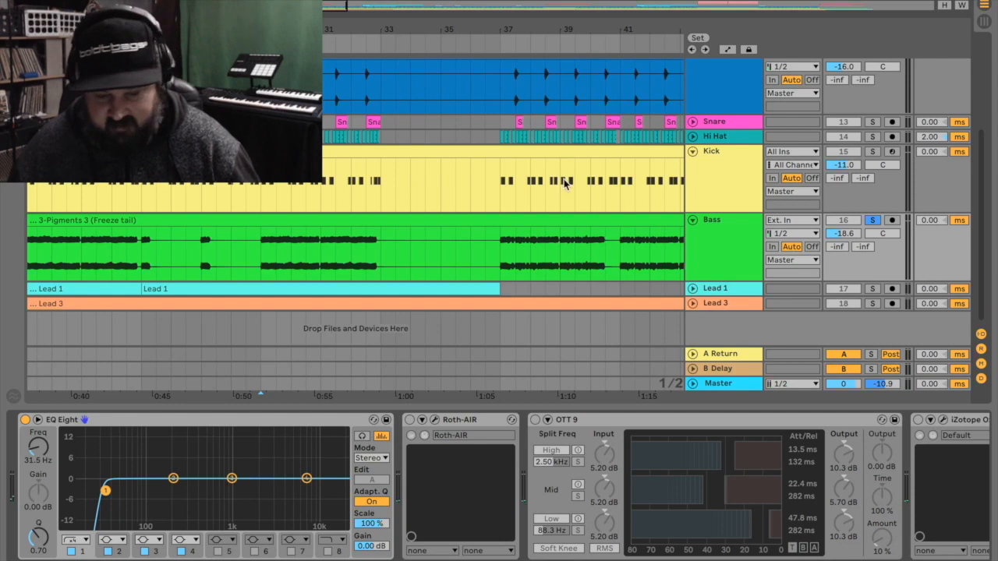
Enable Roth-AIR on the Bass, look over its plug-in settings, and enable OTT 9 after it
click(408, 420)
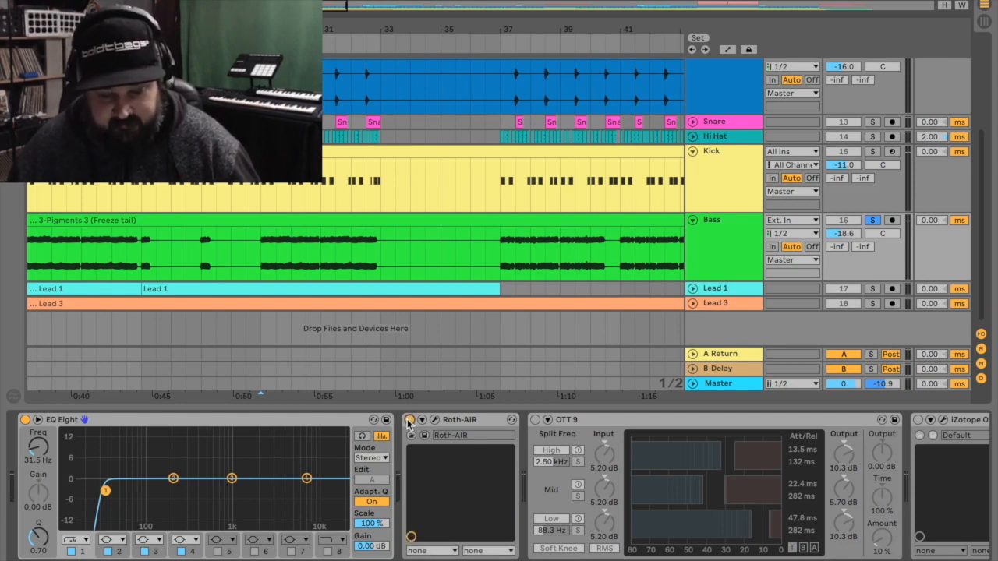
click(435, 420)
drag(354, 131, 416, 130)
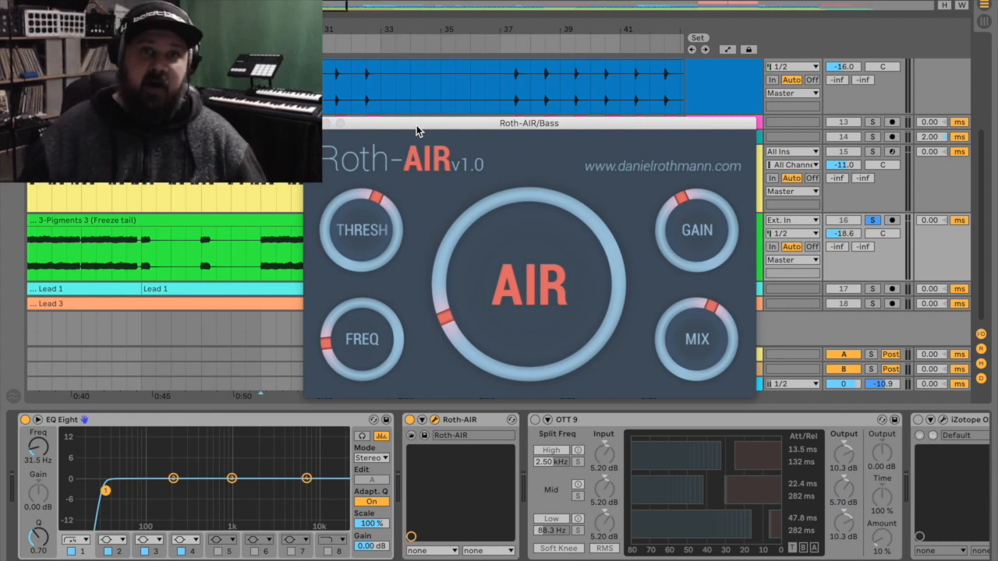
drag(416, 125, 424, 94)
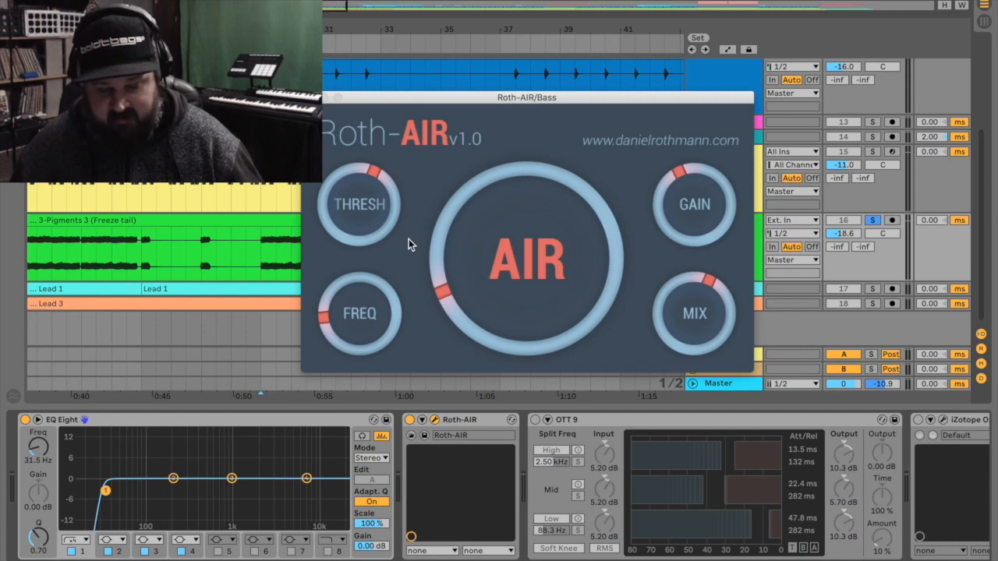
click(435, 420)
click(535, 421)
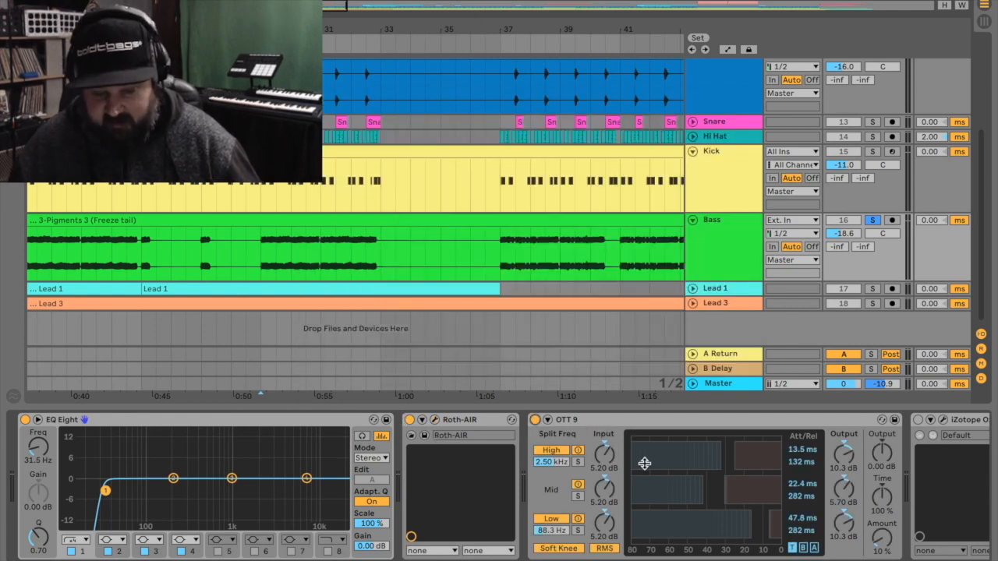
Enable the Ozone 5 Imager on the Bass and open its plug-in window with the band widths in view
scroll(528, 476, right, 6)
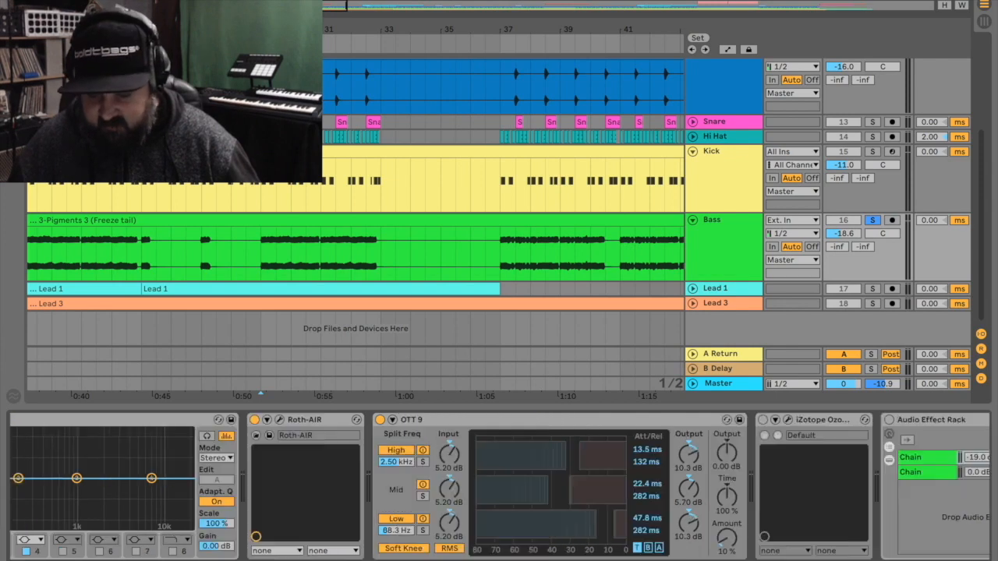
click(484, 420)
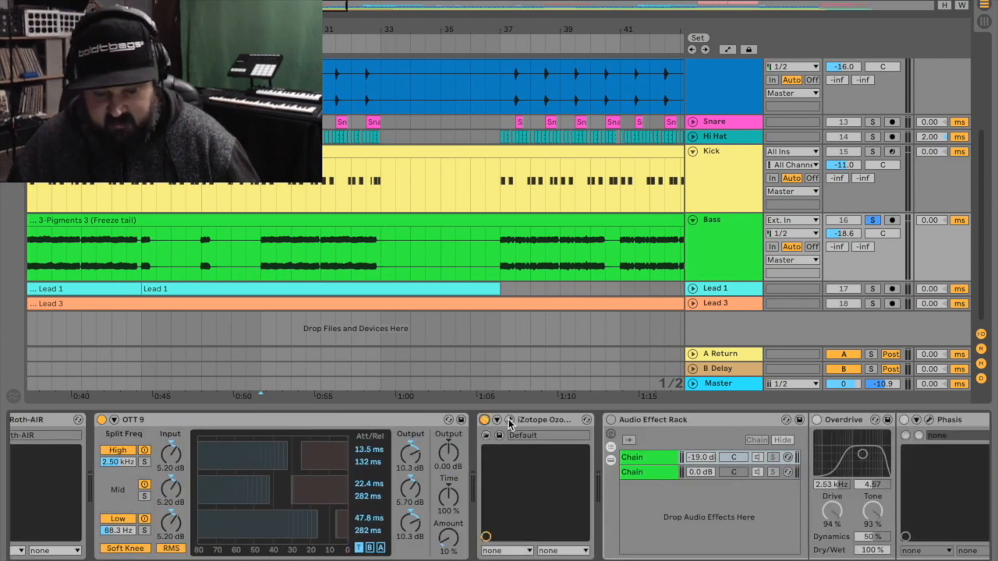
click(511, 421)
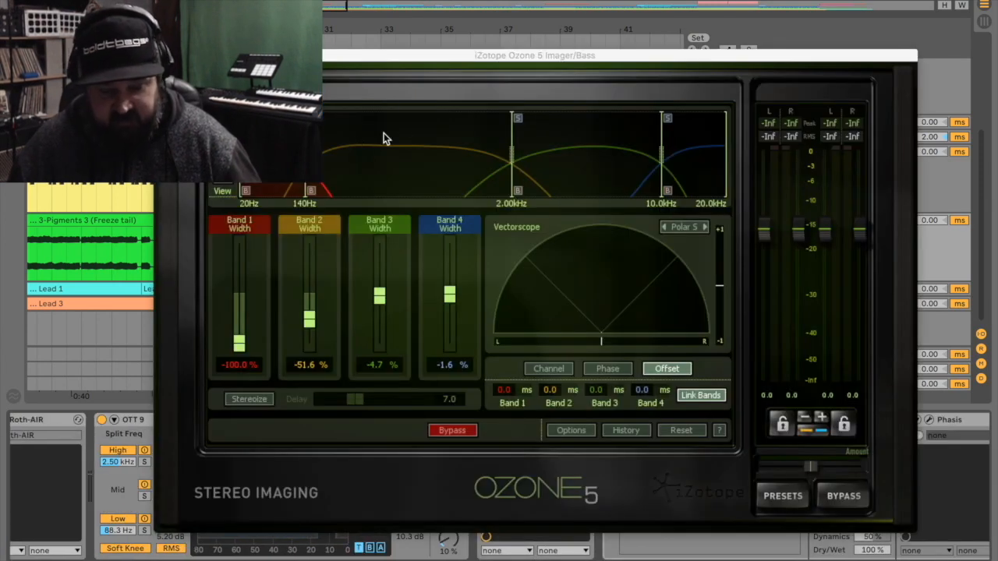
drag(361, 56, 385, 55)
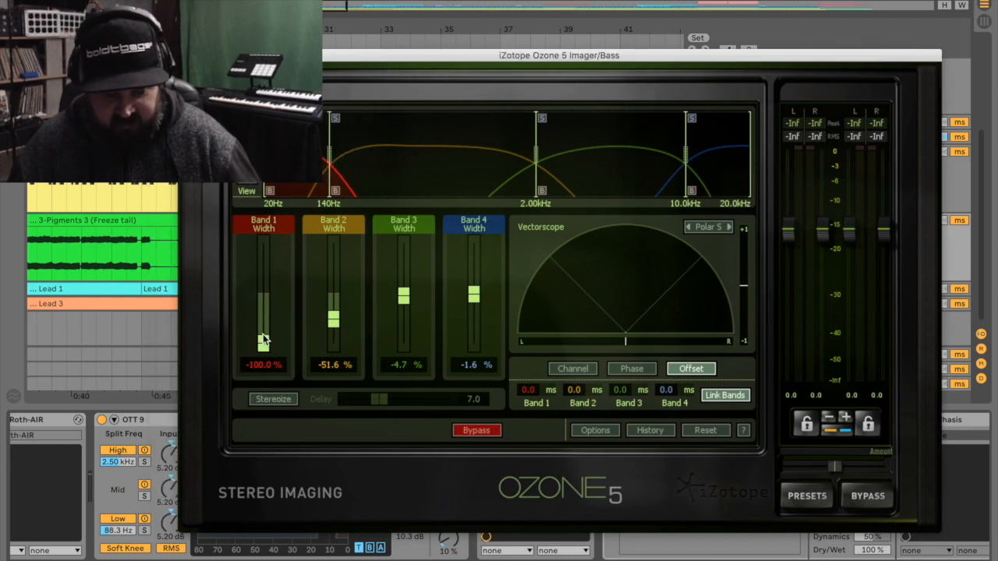
Set the Imager's Band 1 width to 0% and audition the bass repeatedly while watching the vectorscope
drag(263, 329, 263, 293)
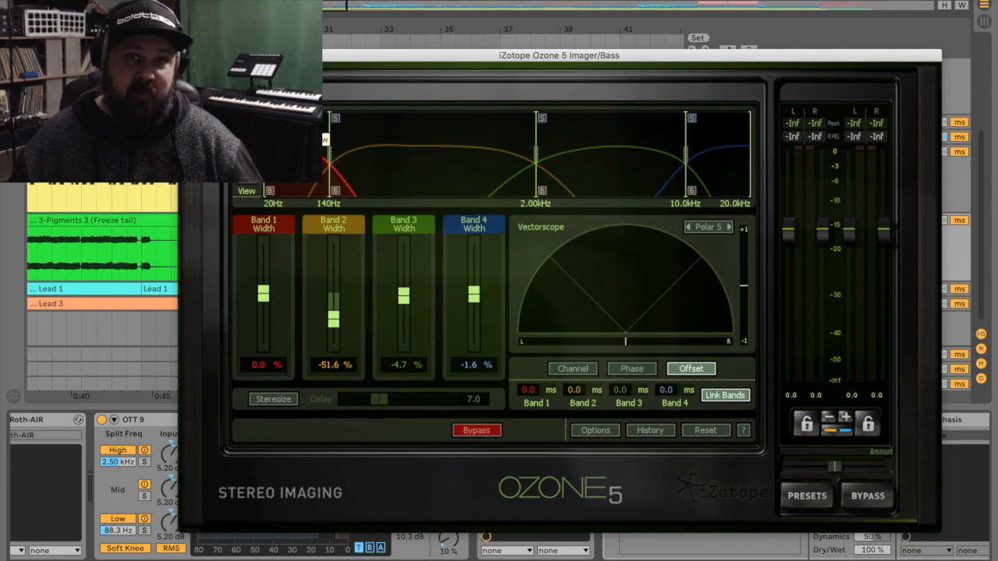
key(space)
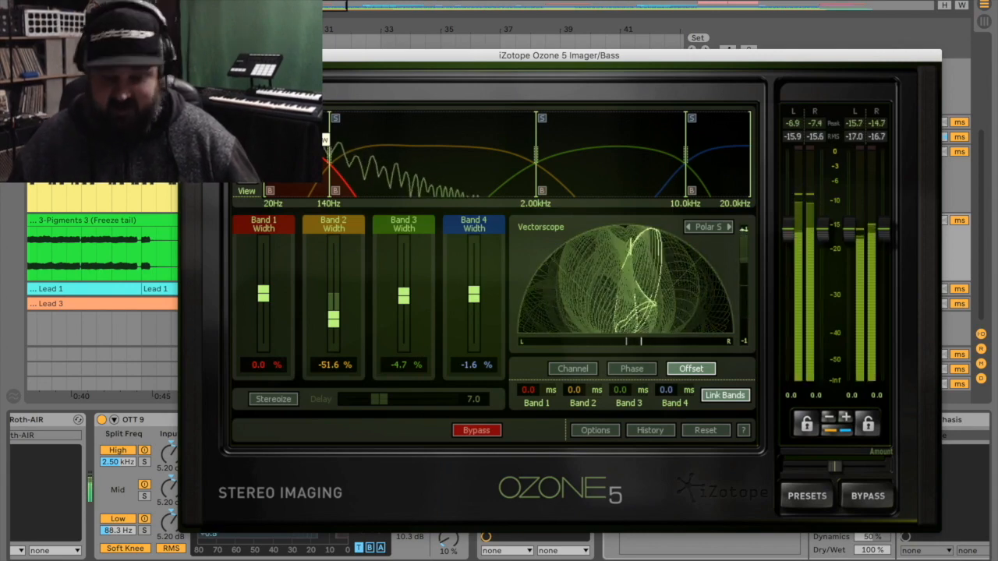
key(space)
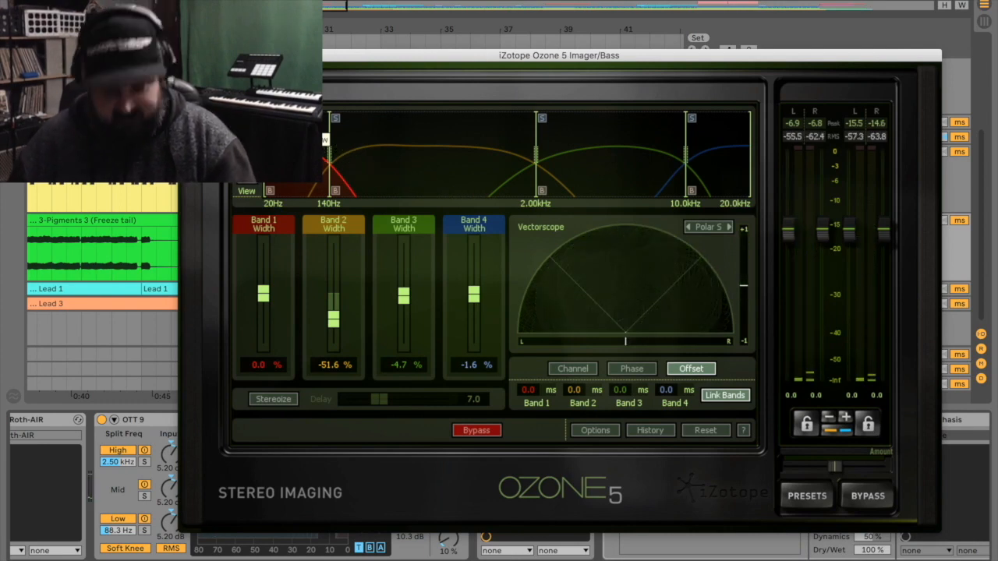
key(space)
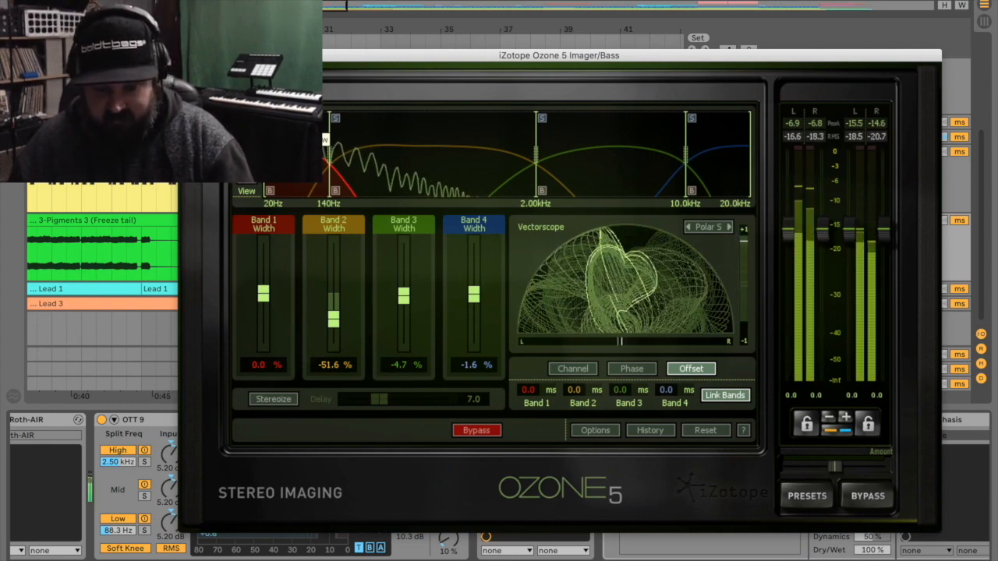
key(space)
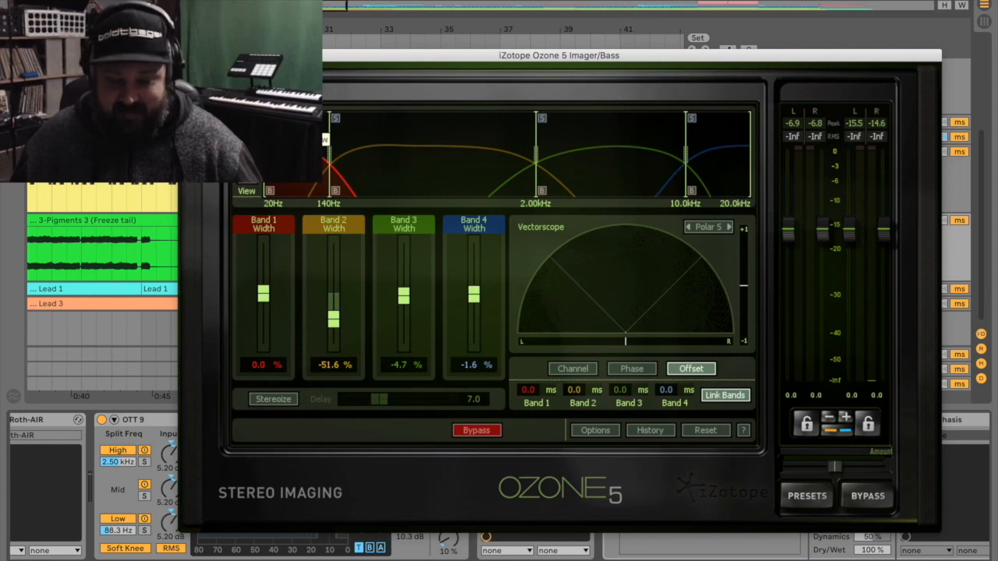
key(space)
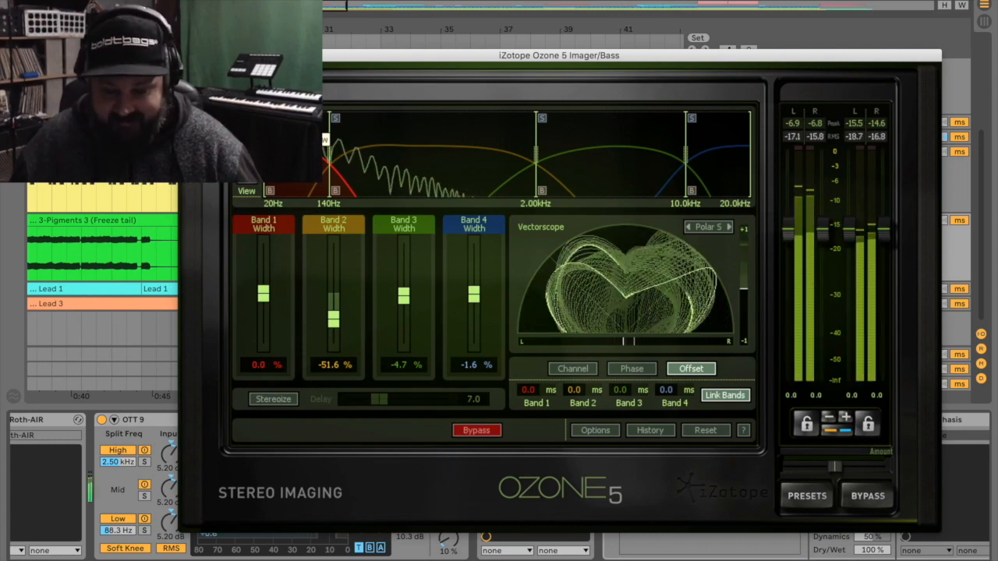
Set the Imager's Band 1 width to -100%, audition the bass again and close the plug-in window
key(space)
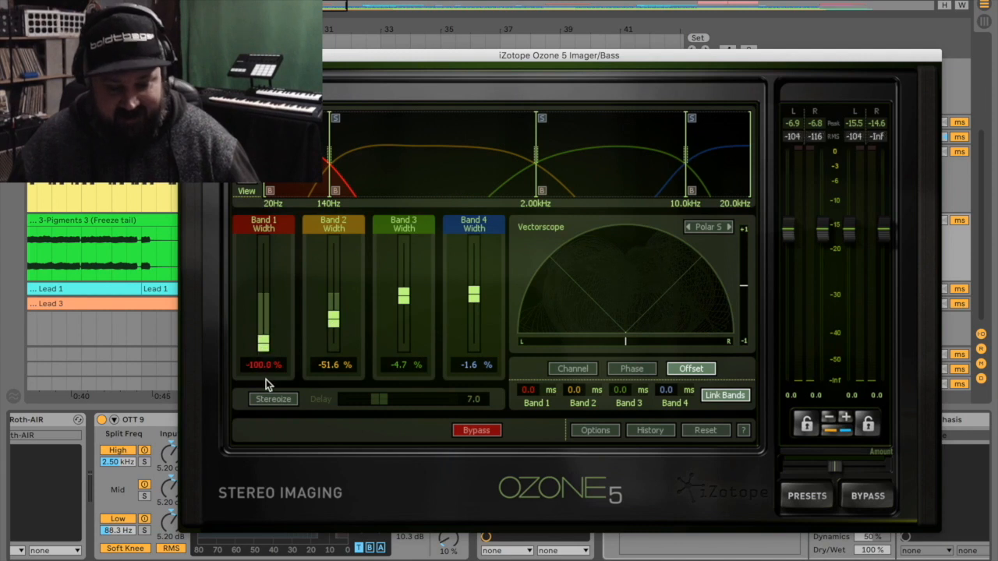
key(space)
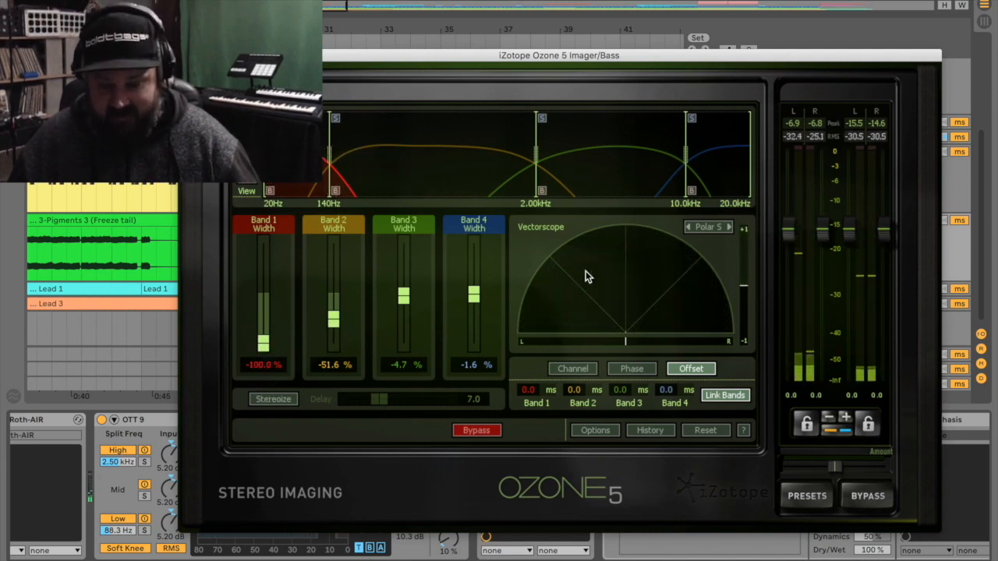
key(space)
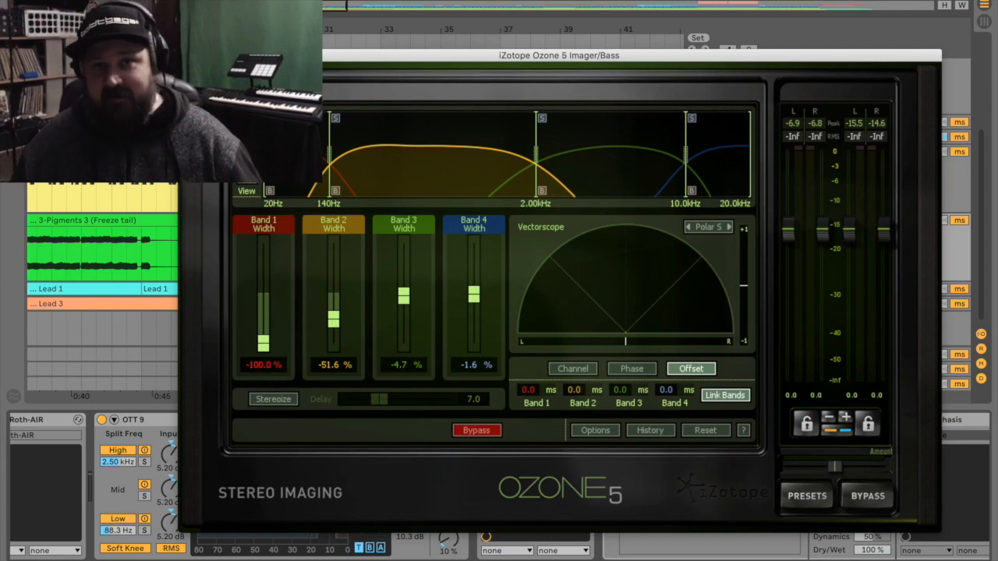
click(186, 55)
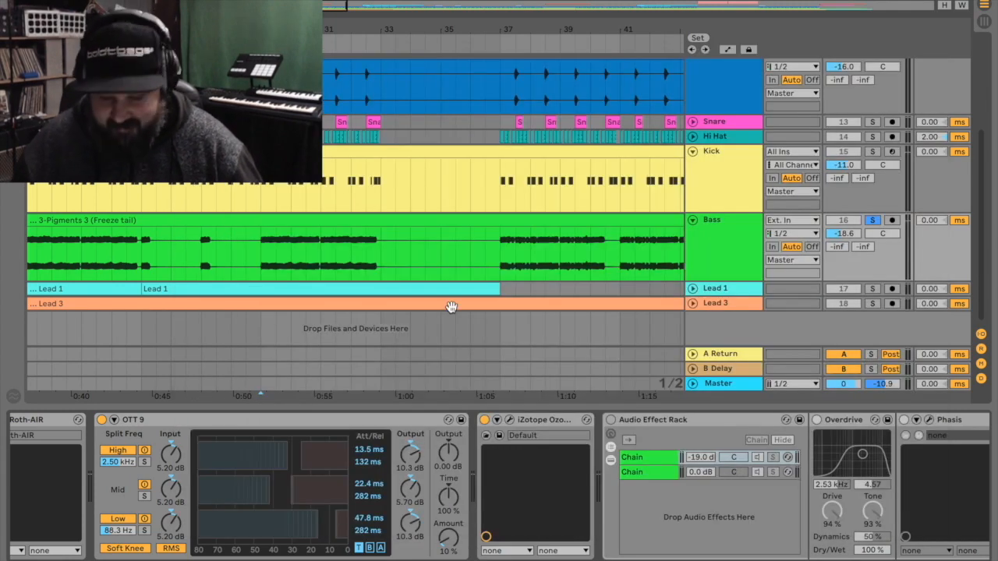
Enable the Audio Effect Rack on the Bass and solo its first chain, the one at -19.0 dB
scroll(254, 425, right, 5)
click(250, 421)
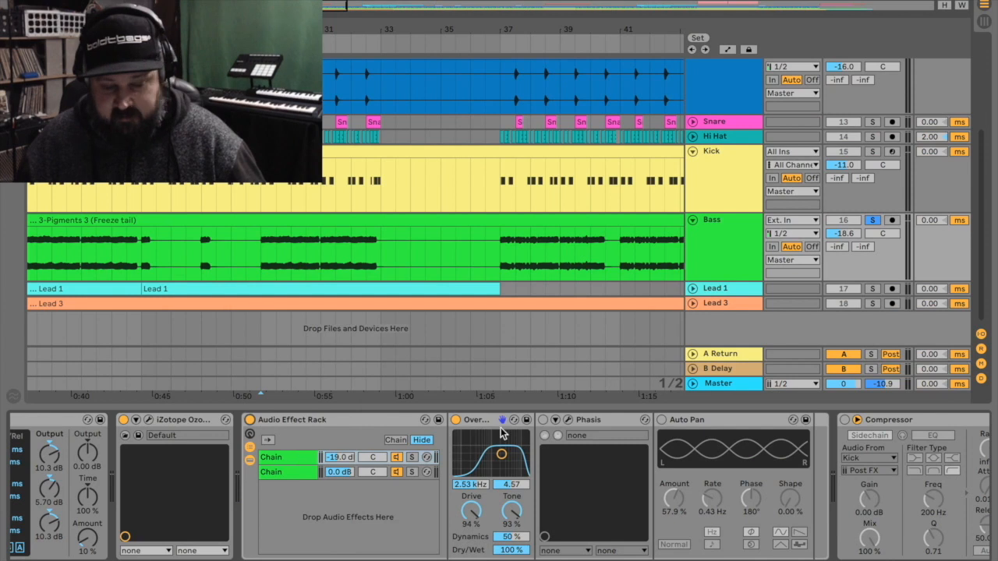
click(279, 458)
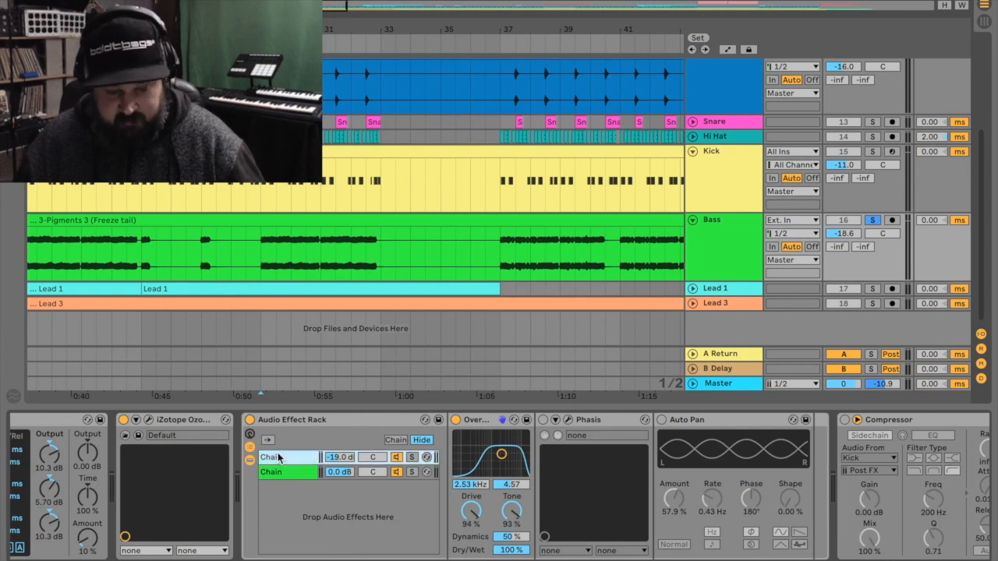
click(412, 458)
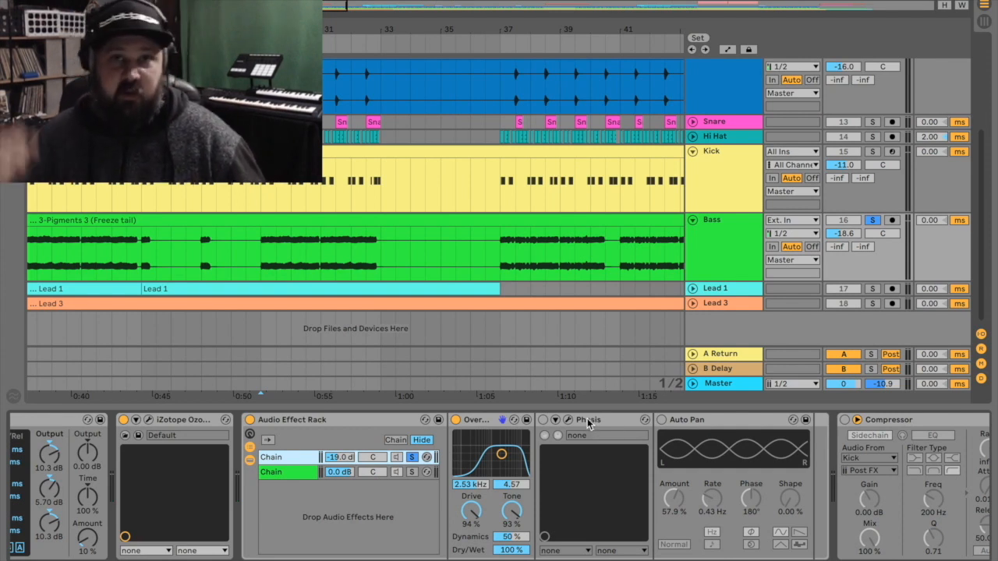
Enable Phasis in the rack's first chain, look over its Paranoid Humanoid preset and close the plug-in window
click(544, 419)
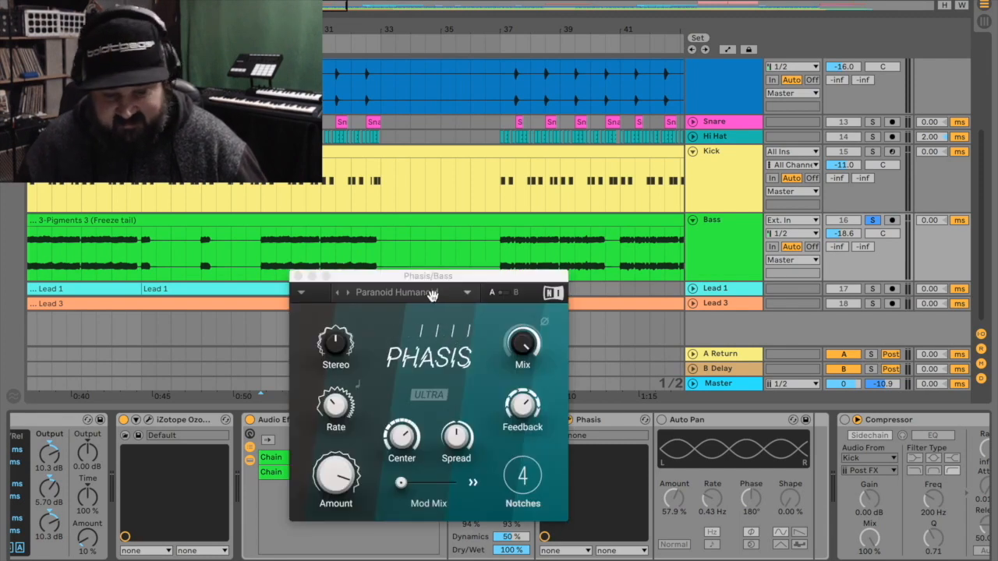
drag(423, 281, 462, 173)
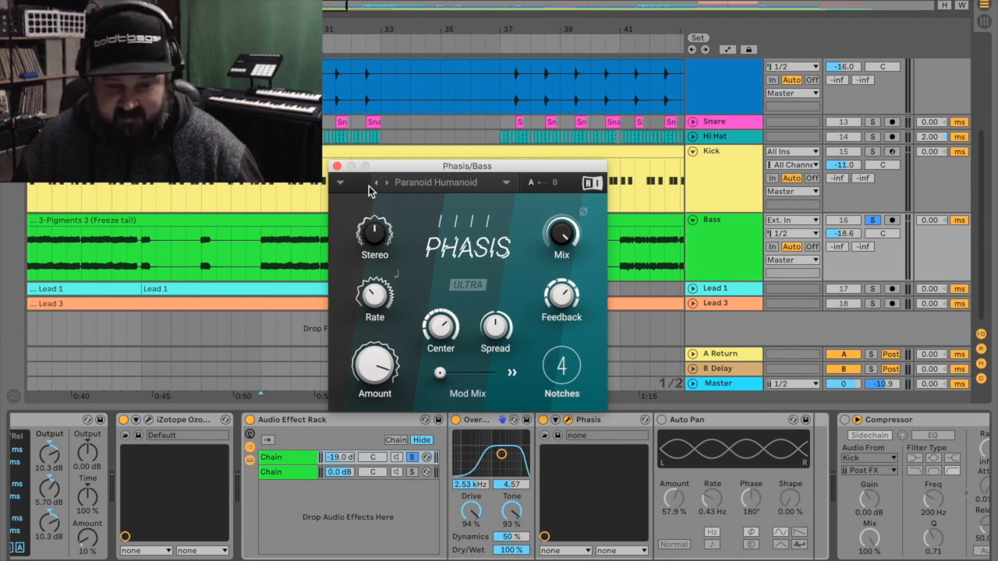
click(336, 167)
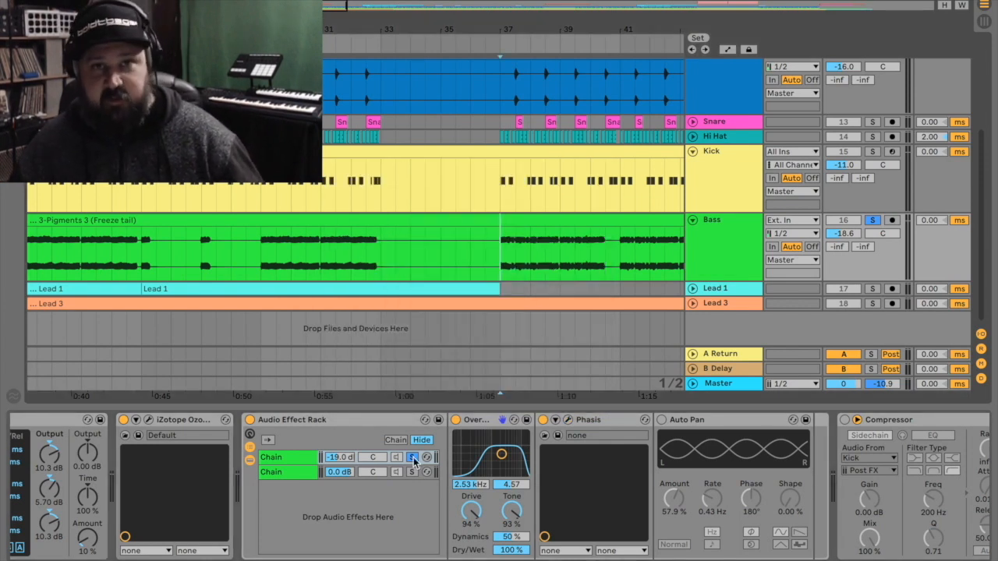
Audition the Bass through the soloed first chain from the bass entry near 0:51 and again from about 0:55
click(259, 249)
key(space)
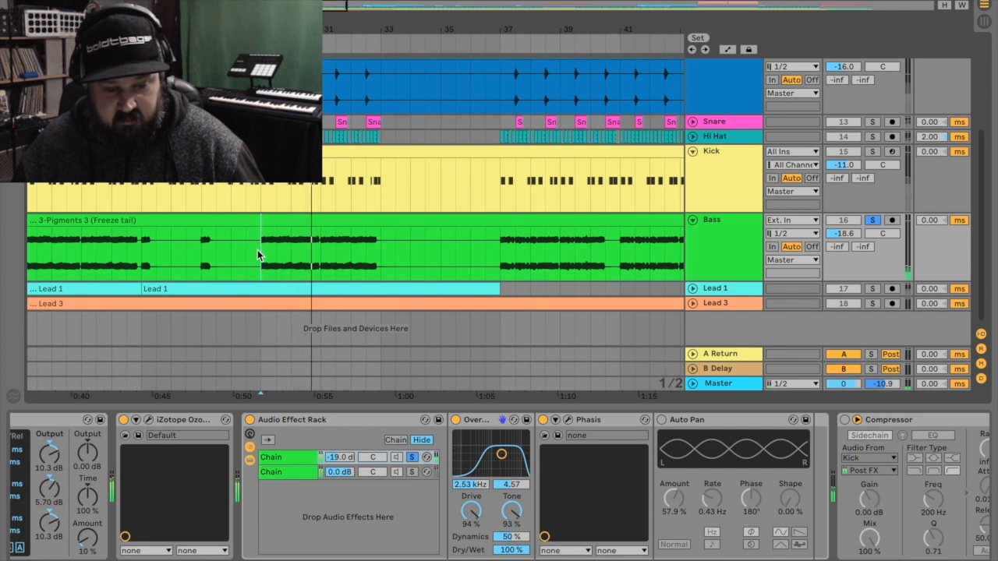
key(space)
key(space)
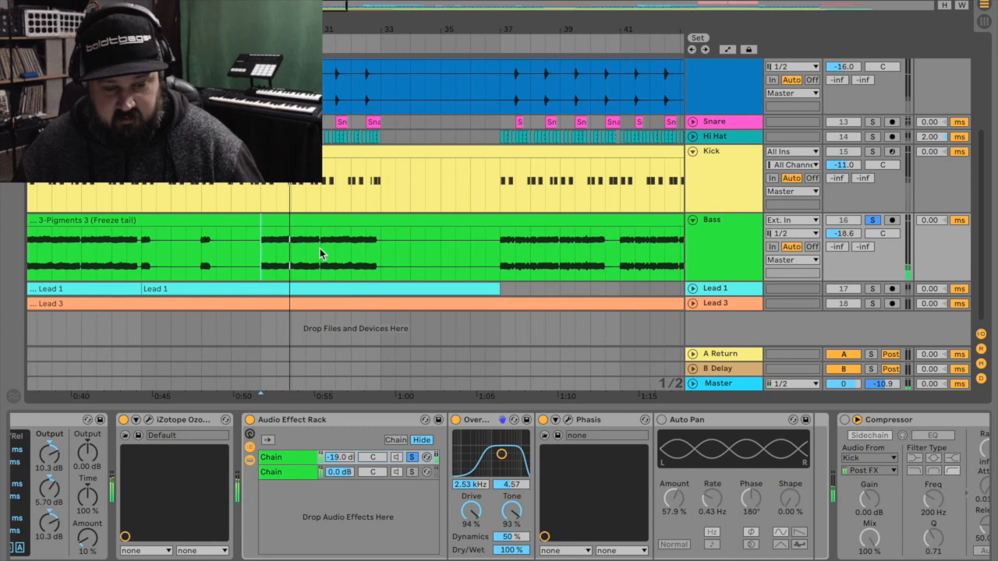
click(318, 248)
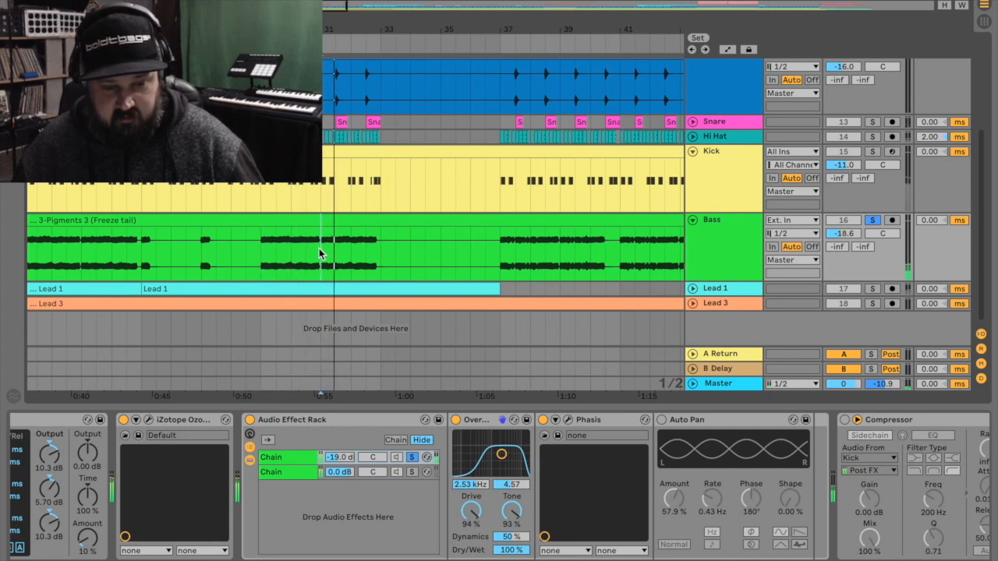
key(space)
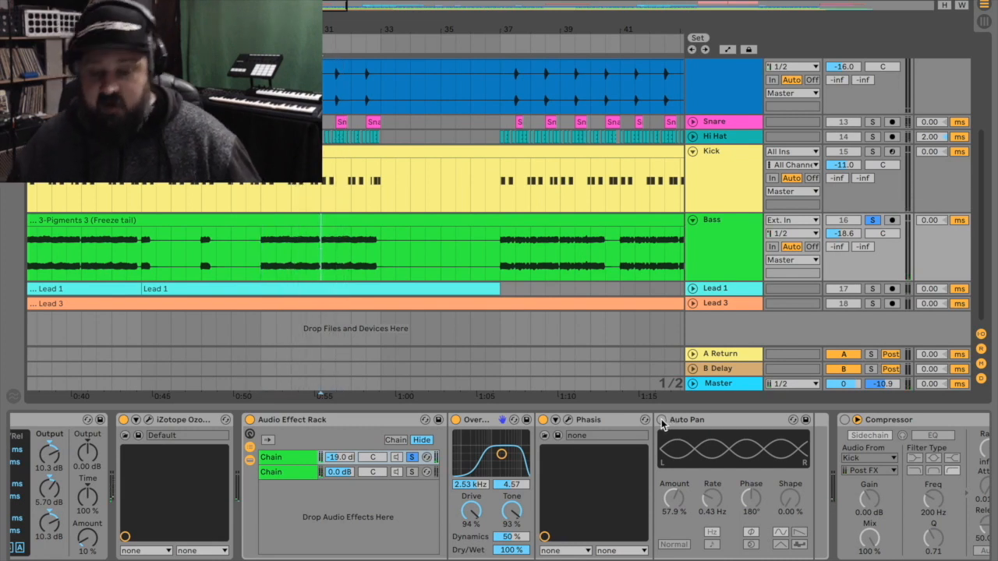
Enable Auto Pan in the rack's first chain and unsolo that chain
click(663, 422)
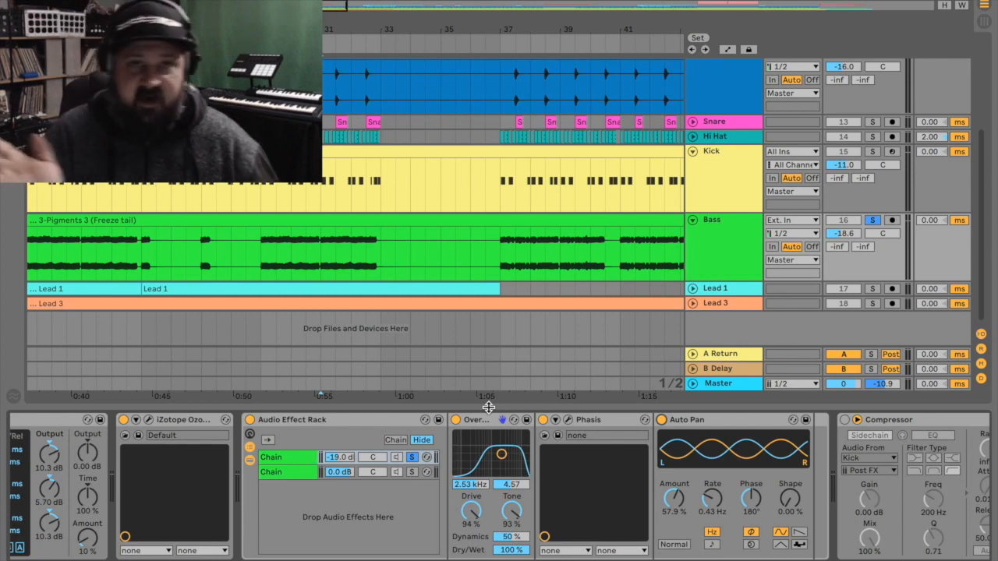
click(410, 458)
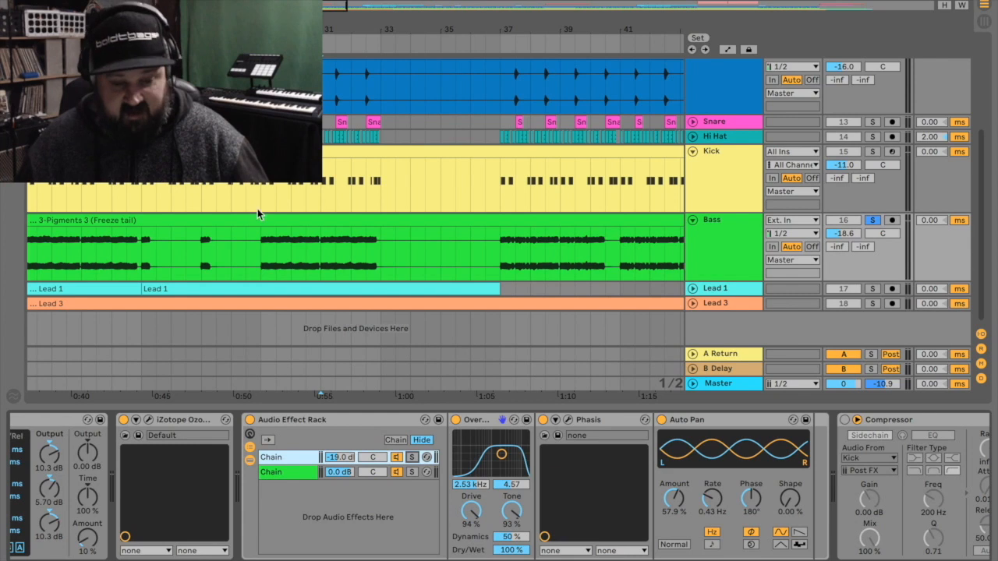
Solo the rack's second chain, audition the bass through it from near 0:51 and release the solo
click(292, 478)
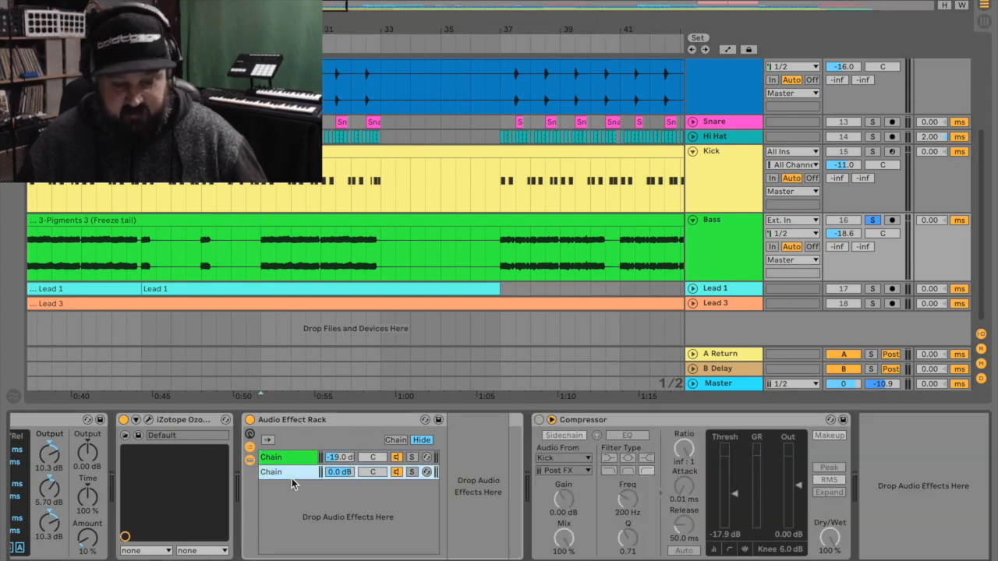
click(412, 472)
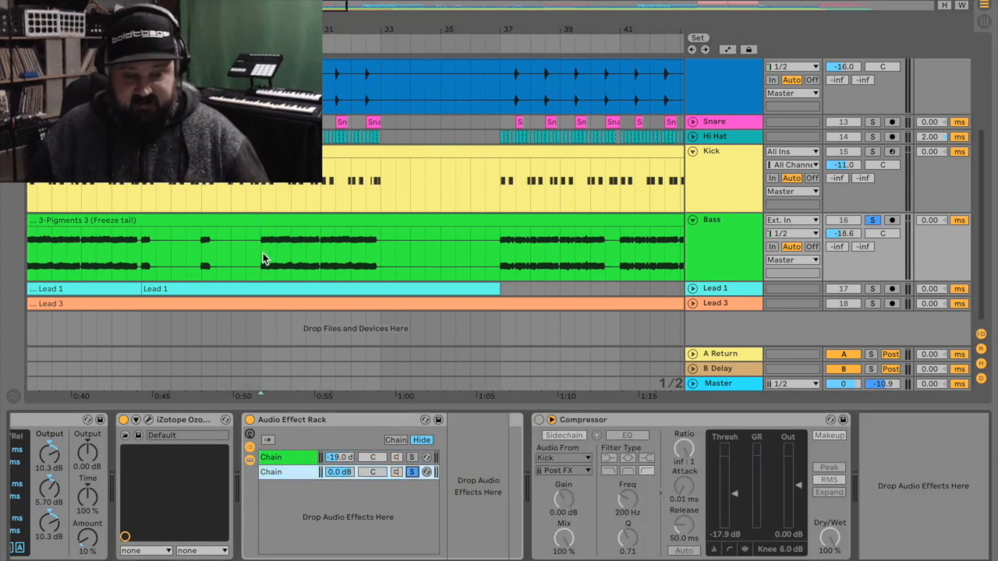
click(260, 252)
key(space)
key(space)
click(412, 472)
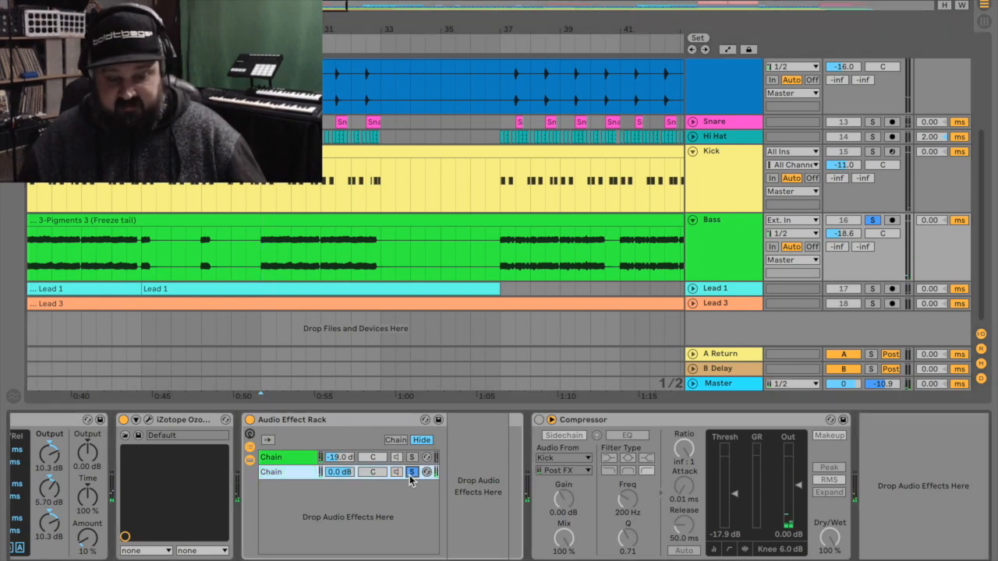
Audition the soloed Bass through both rack chains together from the bass entry near 0:51
click(261, 267)
key(space)
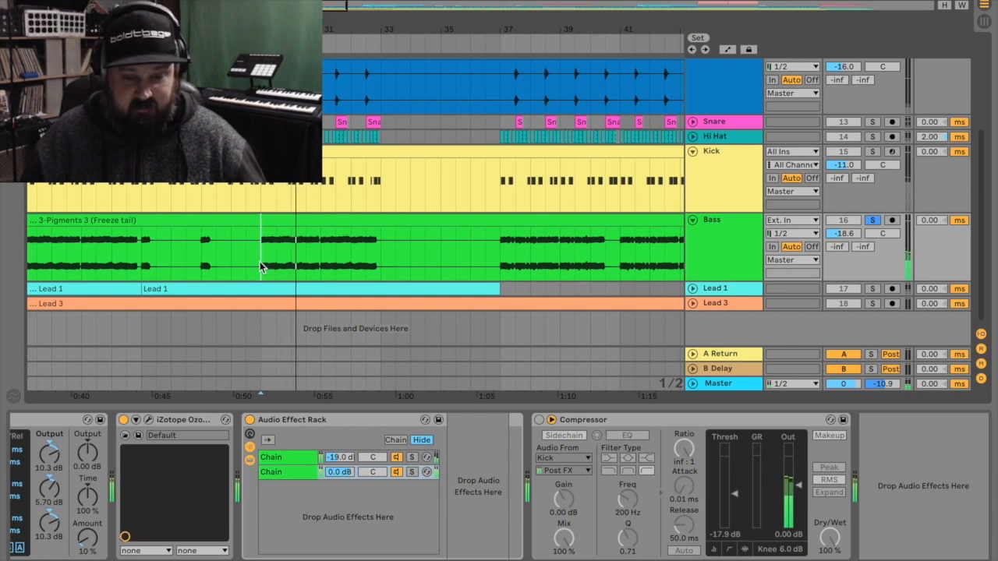
key(space)
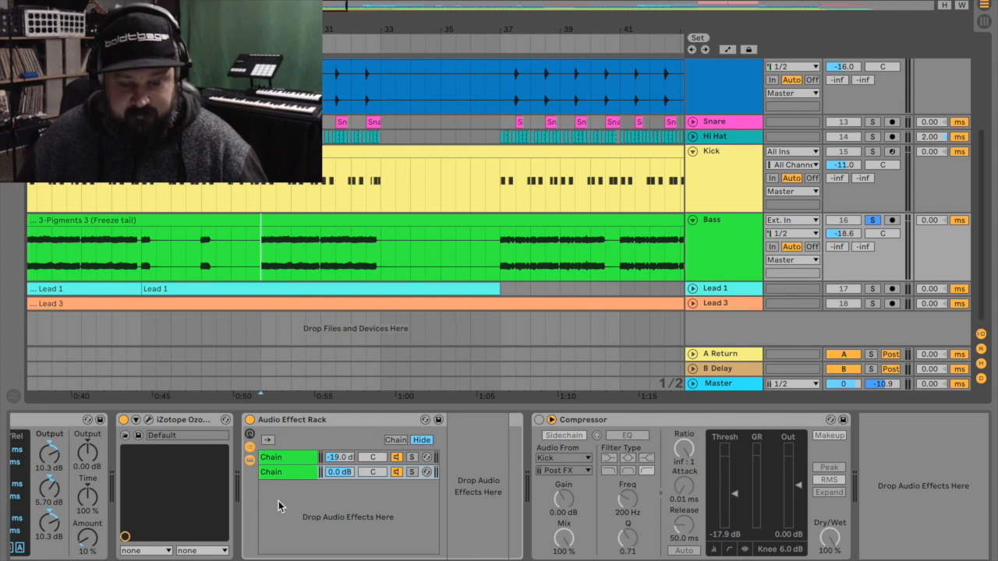
click(287, 473)
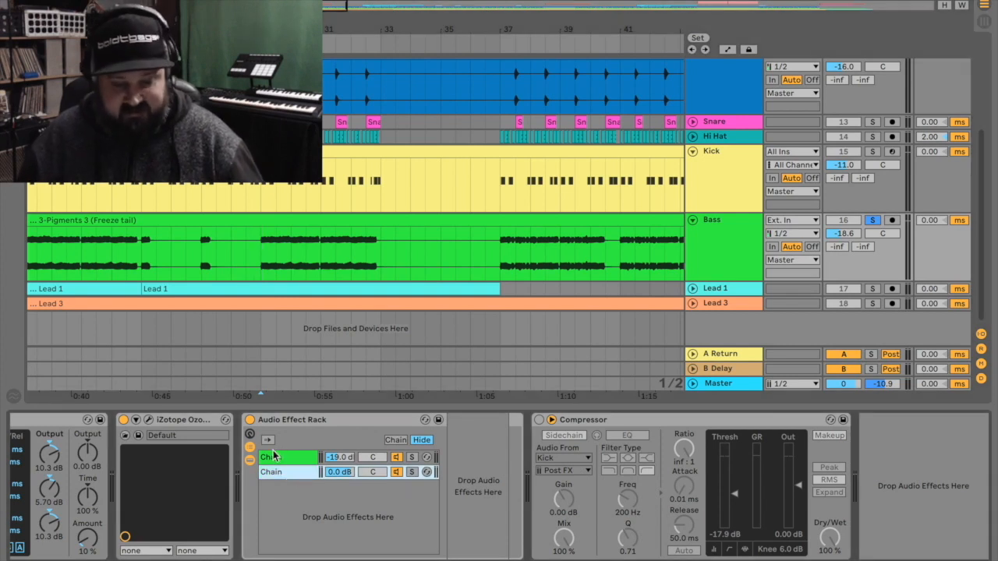
Enable the Compressor after the Bass rack and toggle its Kick-fed Sidechain off and back on
click(553, 421)
click(538, 421)
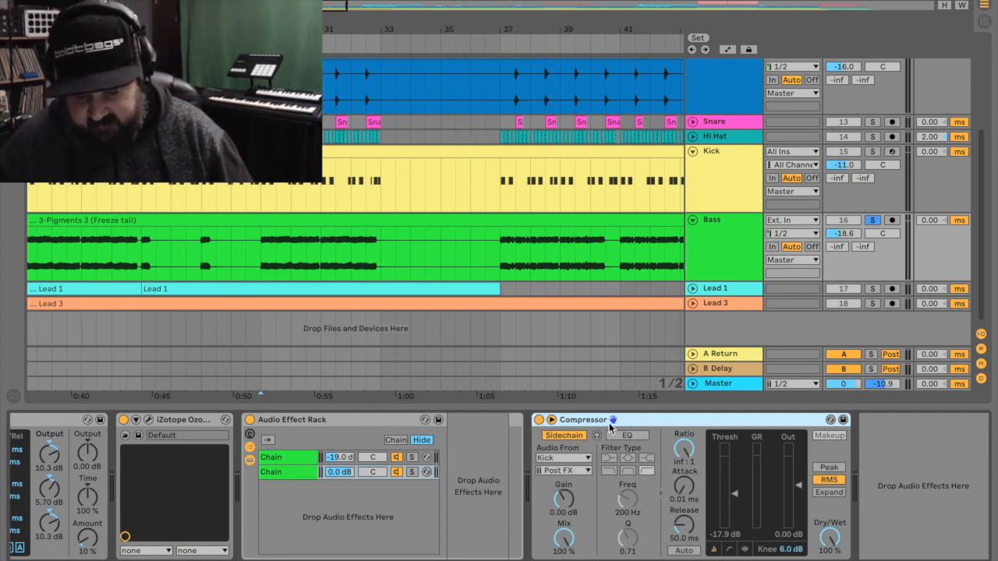
click(563, 436)
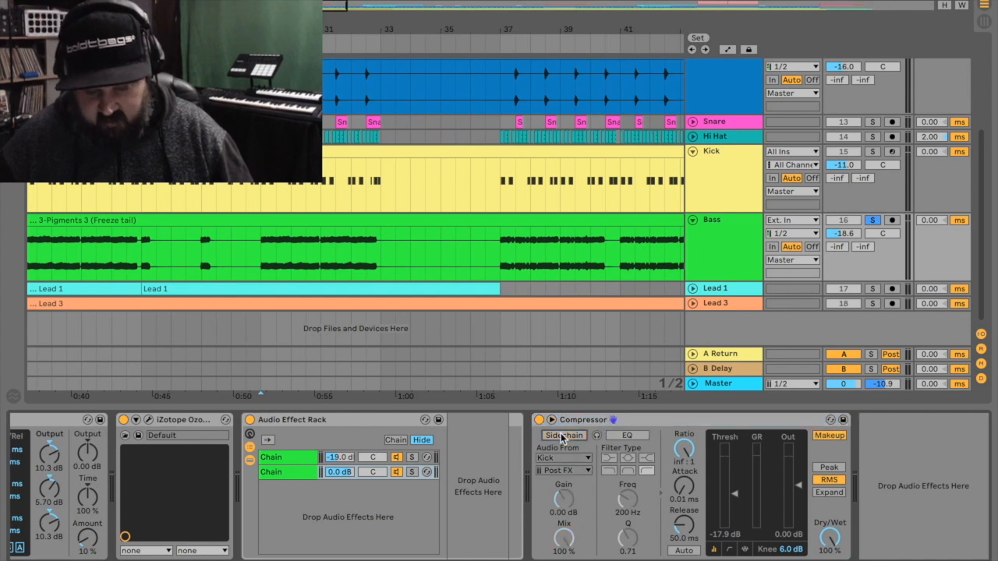
click(563, 436)
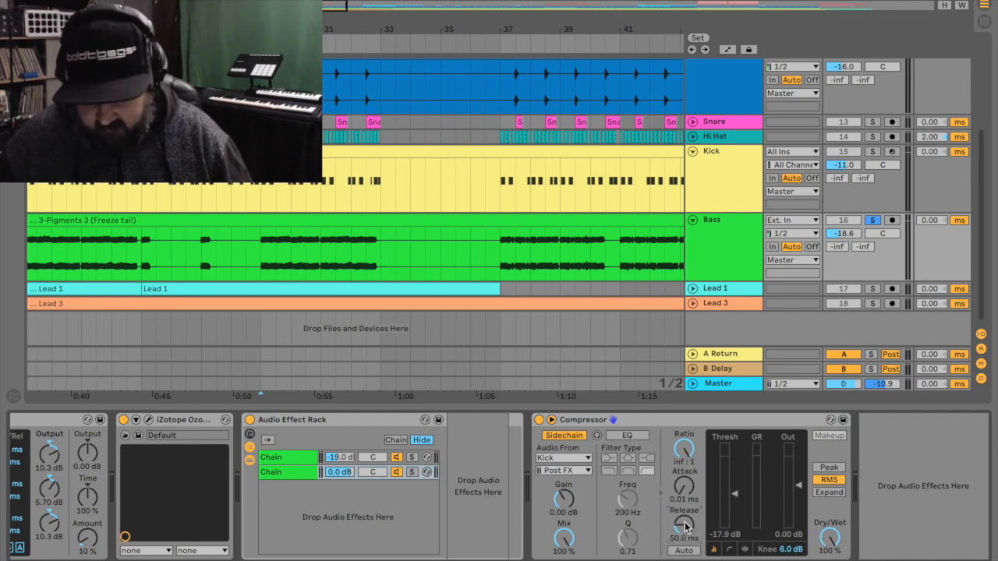
Audition the Bass through the sidechained Compressor from the bass entry at bar 37
click(493, 250)
key(space)
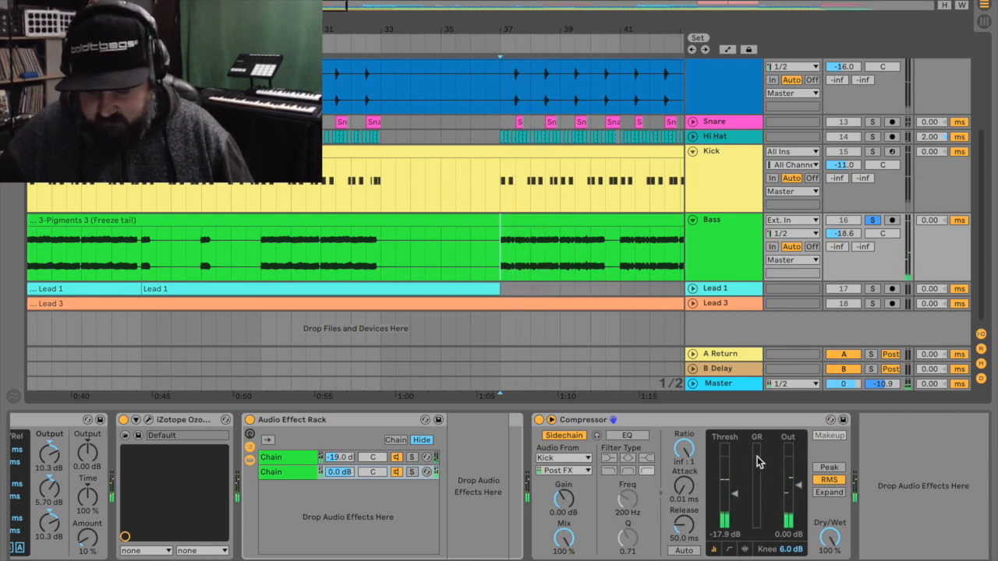
key(space)
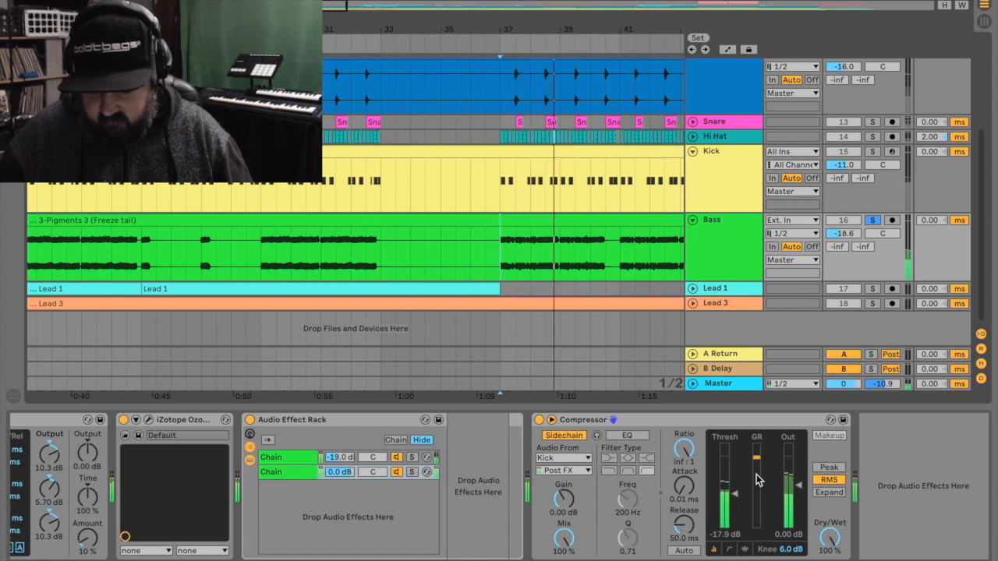
key(space)
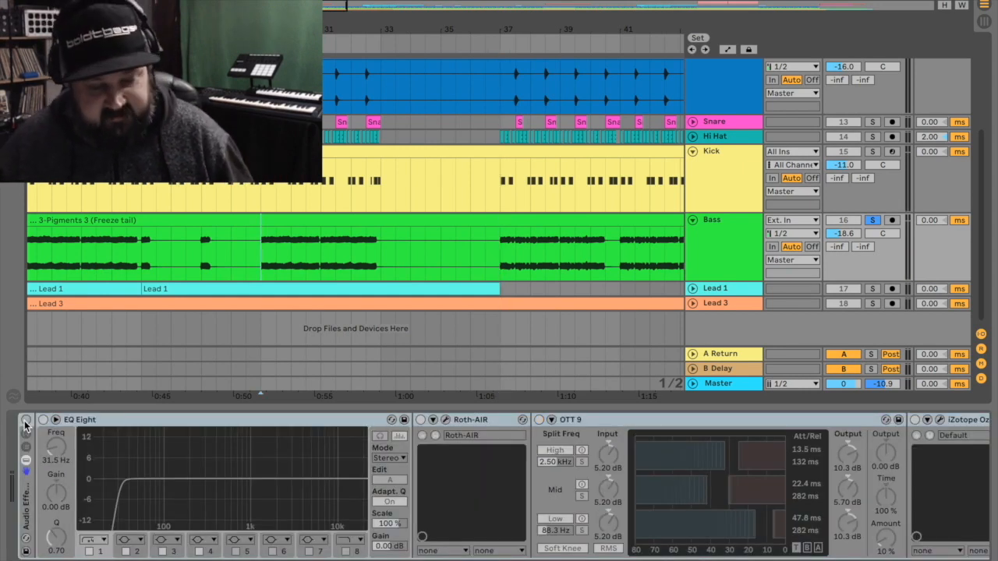
Audition the Bass with its whole effect rack bypassed, from near 0:51 and again from bar 37
key(space)
key(space)
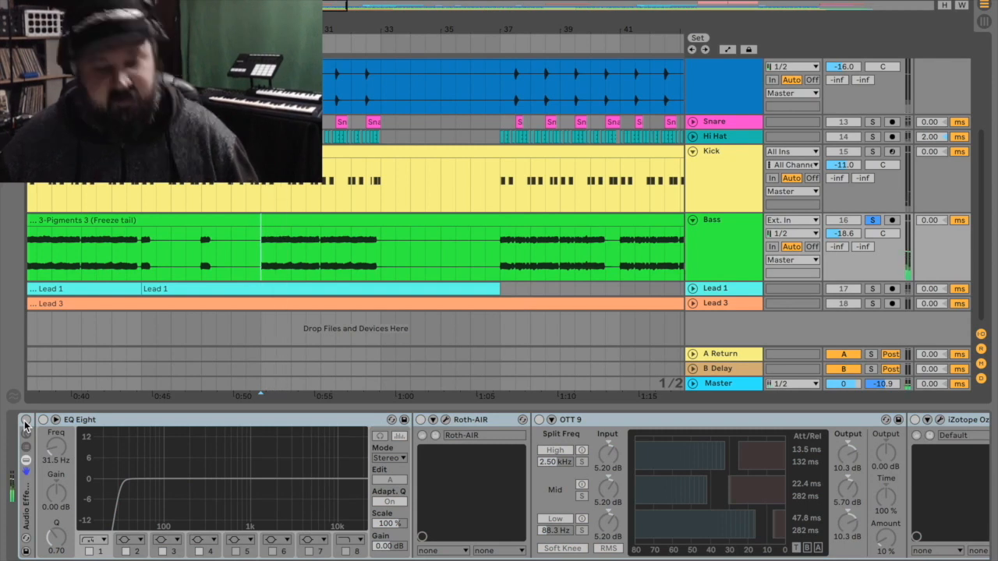
click(25, 421)
key(space)
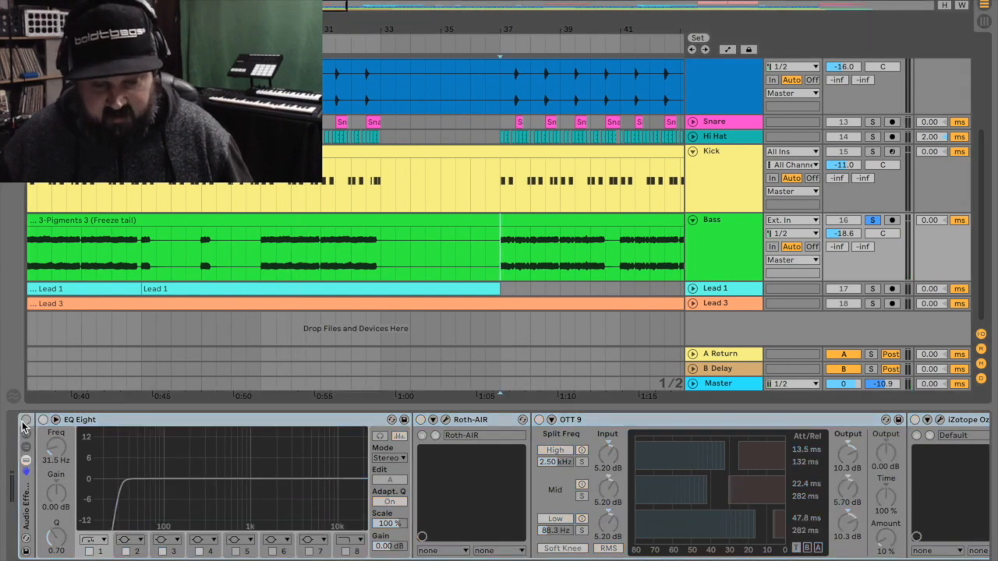
key(space)
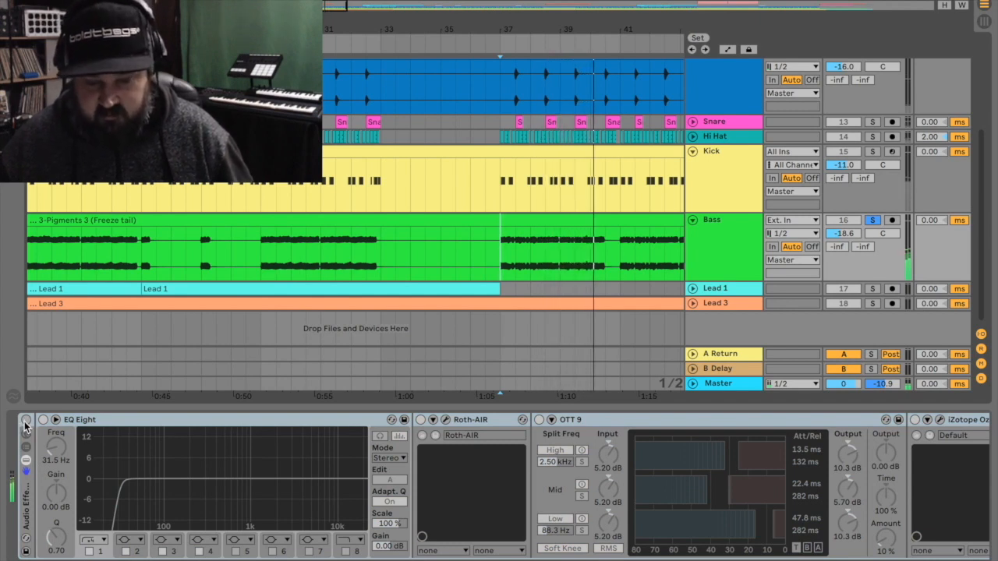
Re-enable the whole Bass effect rack, audition it from bar 37 and unsolo the Bass track
click(26, 420)
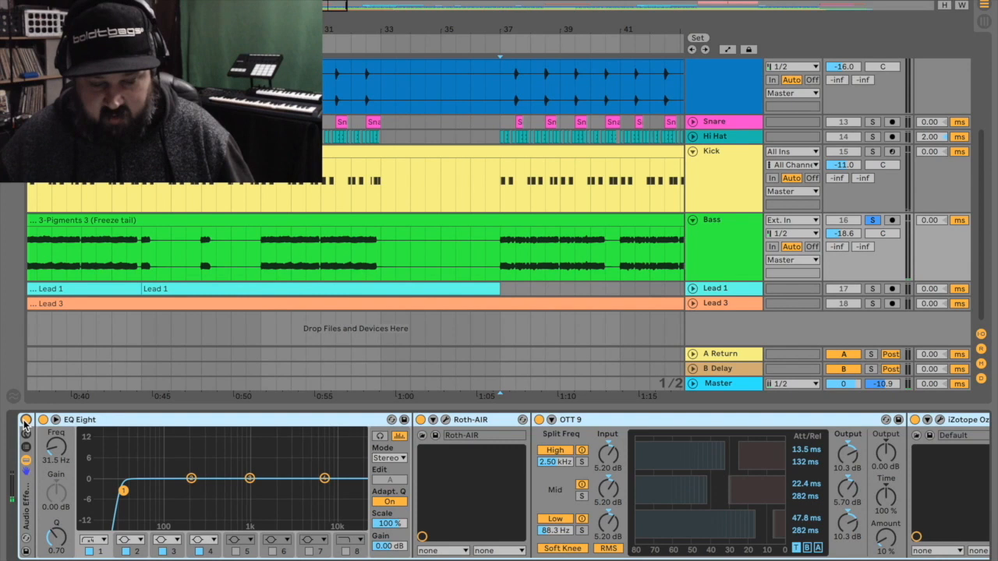
key(space)
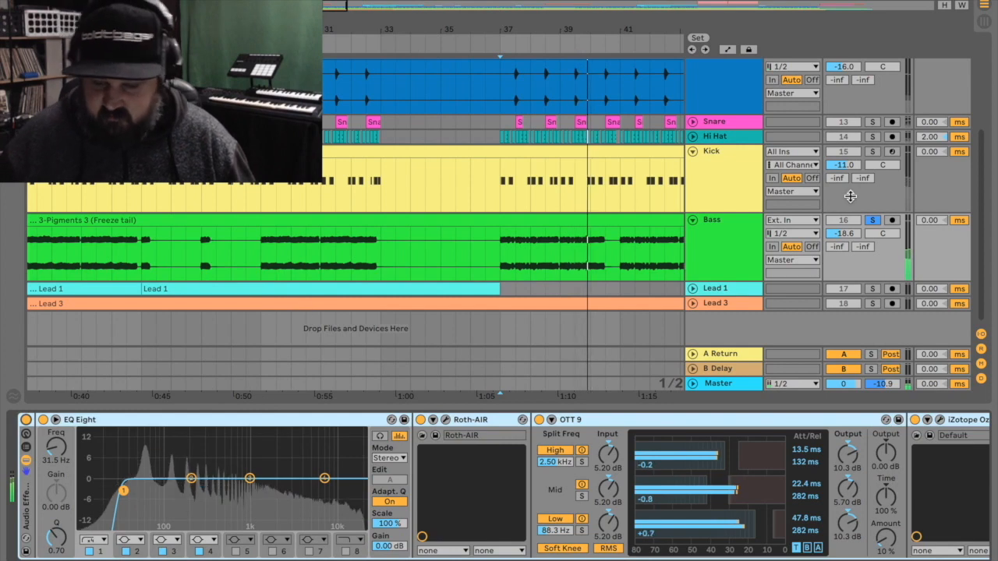
key(space)
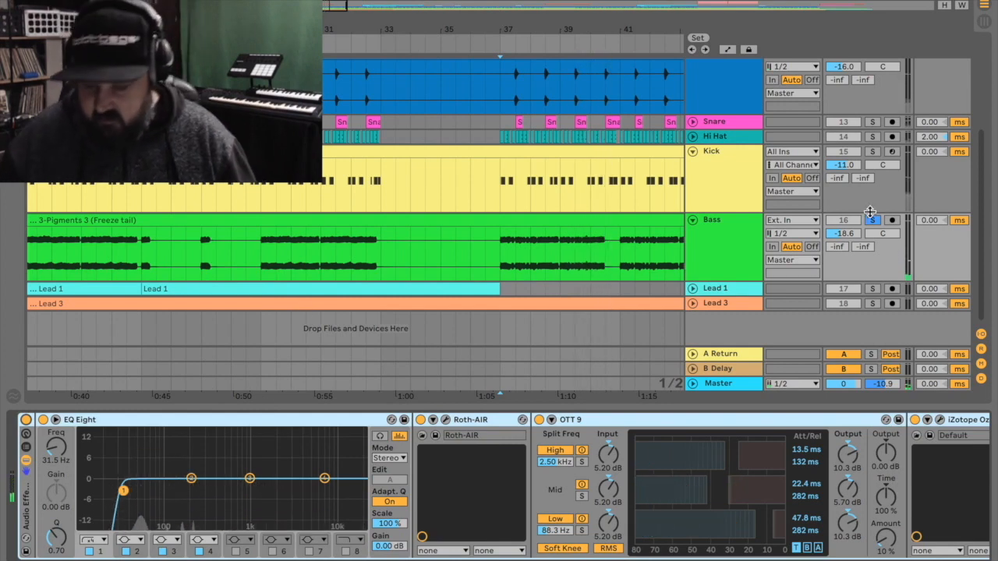
click(873, 222)
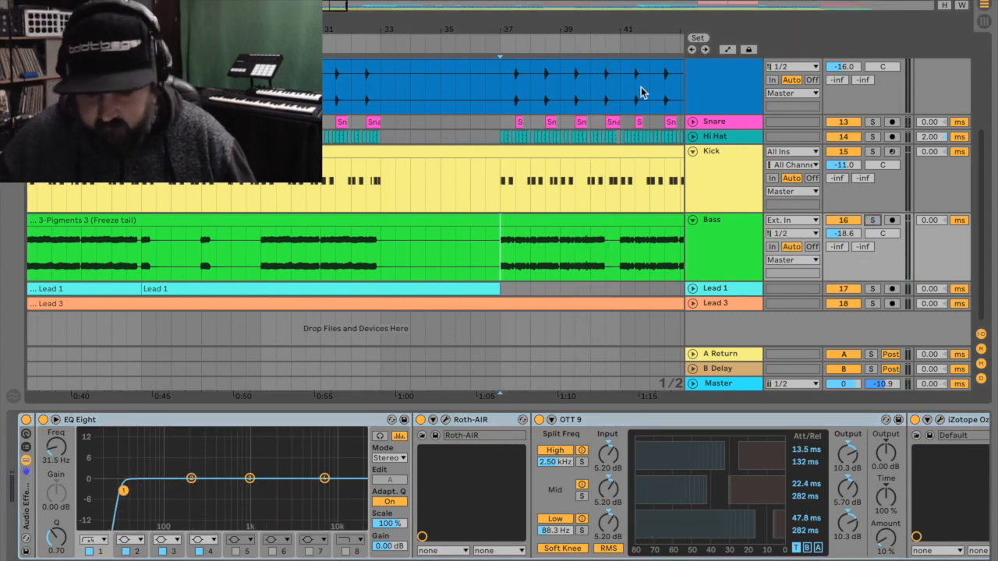
Unfold and solo the Lead 1 track and audition it from its first clip's start near 0:30
scroll(593, 241, down, 10)
scroll(117, 240, up, 10)
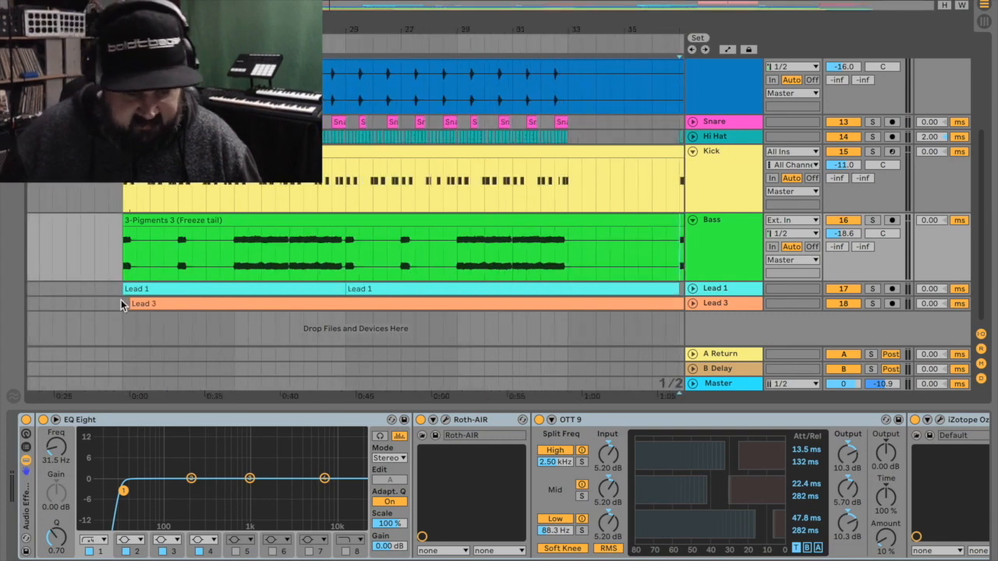
click(692, 289)
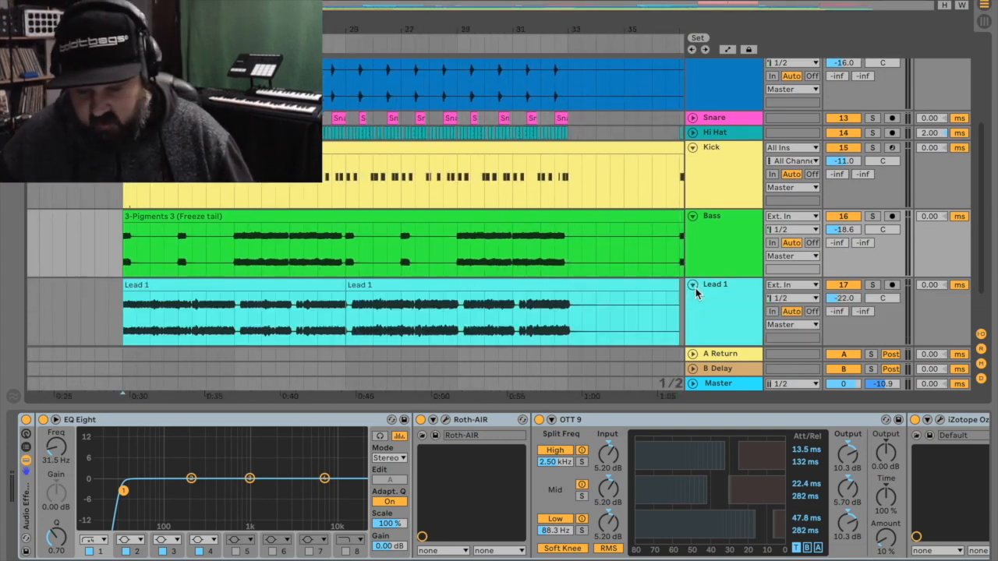
click(874, 286)
click(121, 325)
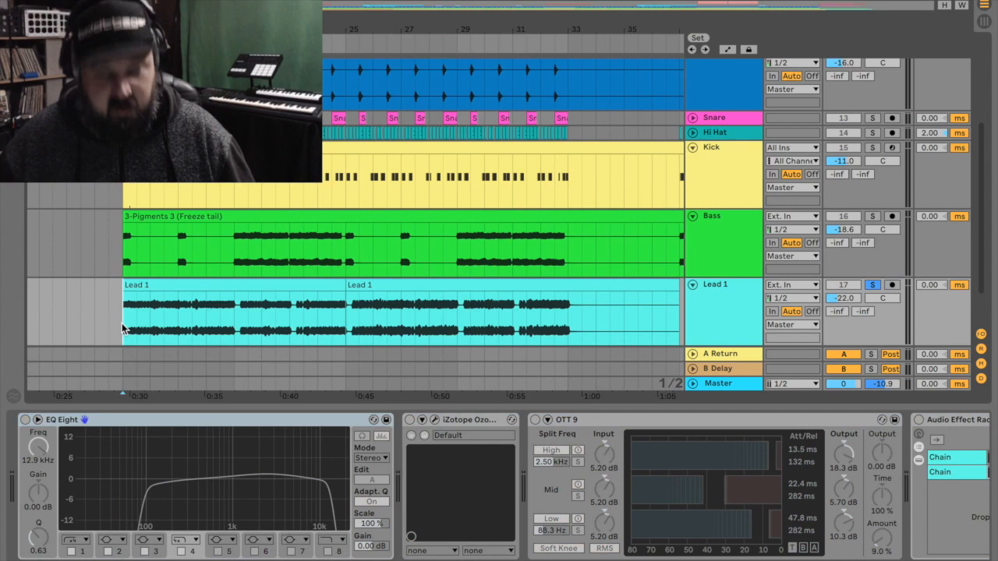
key(space)
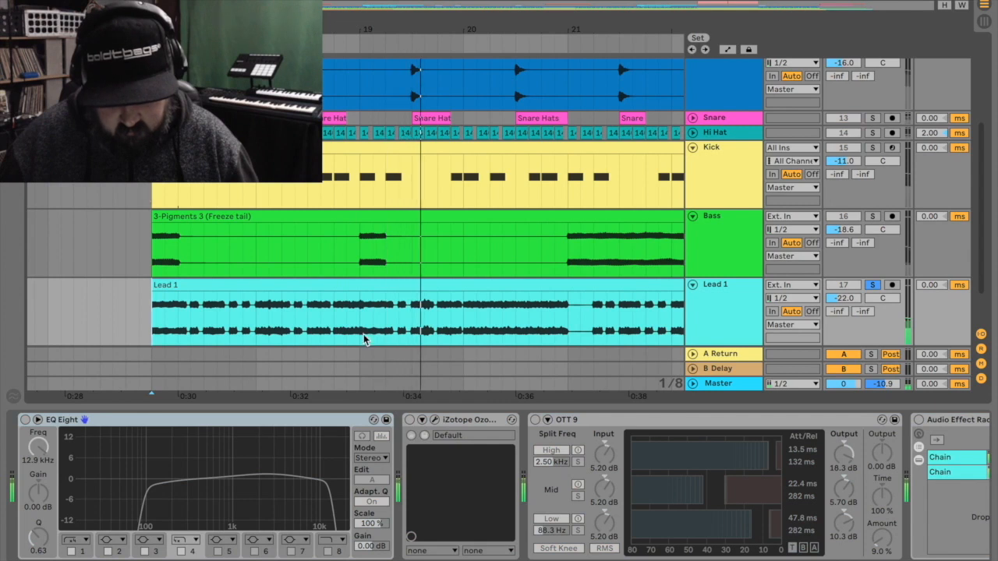
click(712, 326)
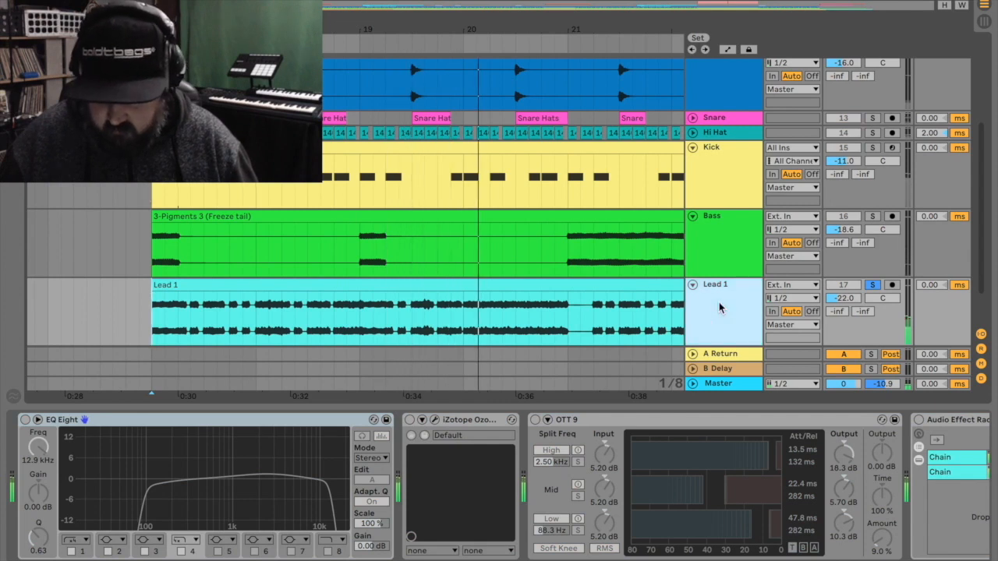
Enable EQ Eight on Lead 1 and select its first low-cut band at 100 Hz
click(25, 421)
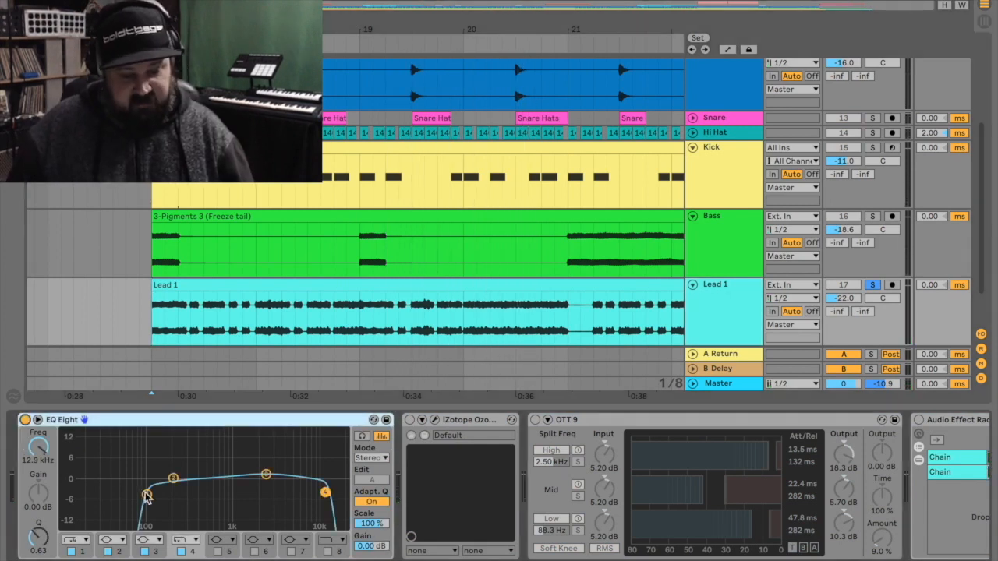
click(146, 496)
drag(147, 494, 147, 495)
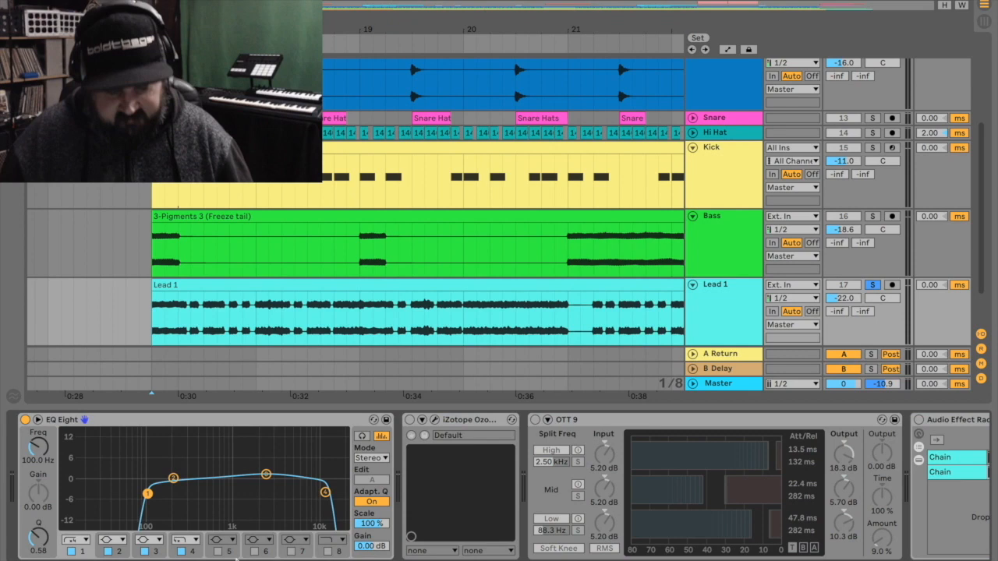
Enable the iZotope Ozone 5 Exciter on Lead 1 and look over its Tube mode band amounts in the plug-in window
click(435, 419)
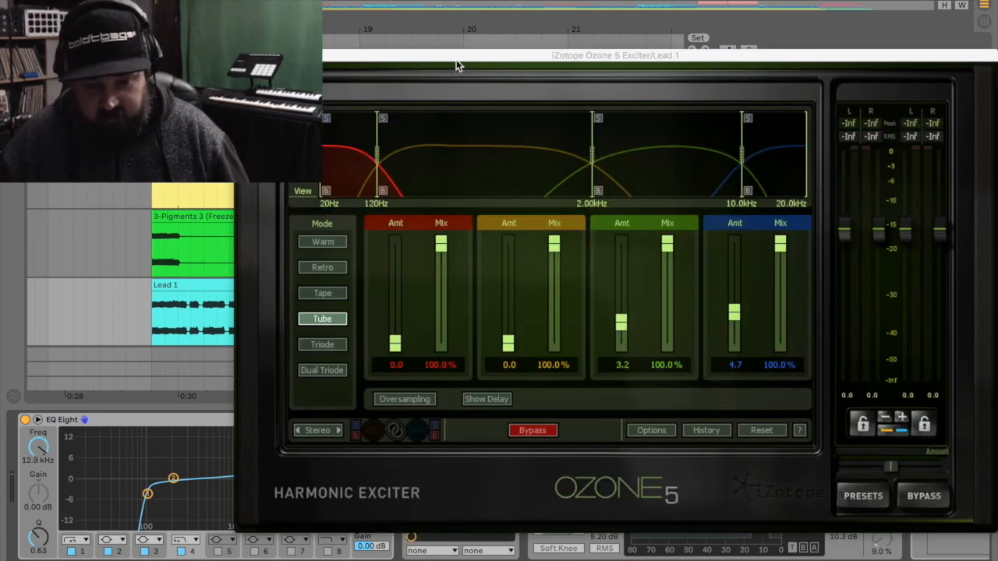
drag(457, 58, 415, 59)
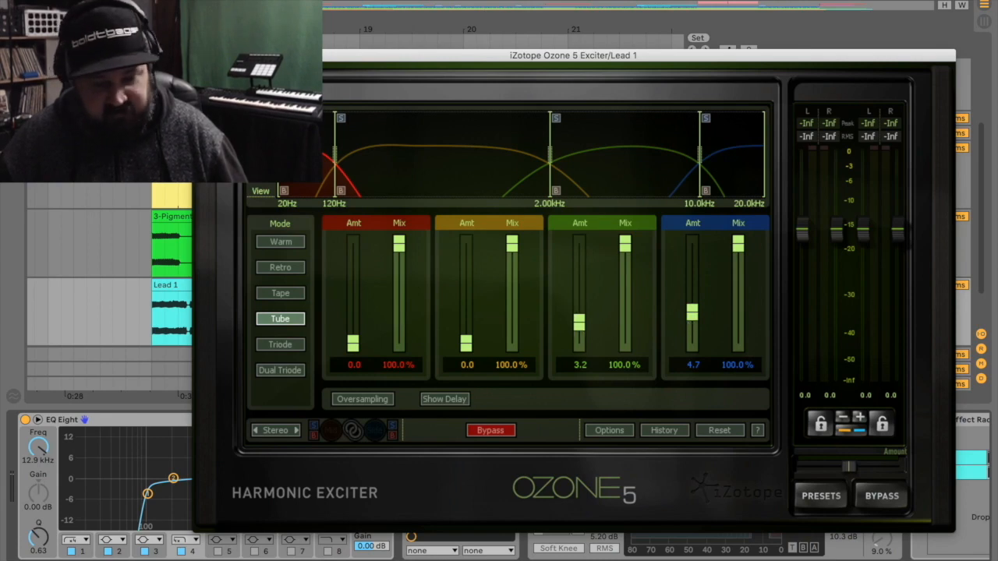
Enable OTT 9 and the Audio Effect Rack on the Lead 1 track
click(568, 421)
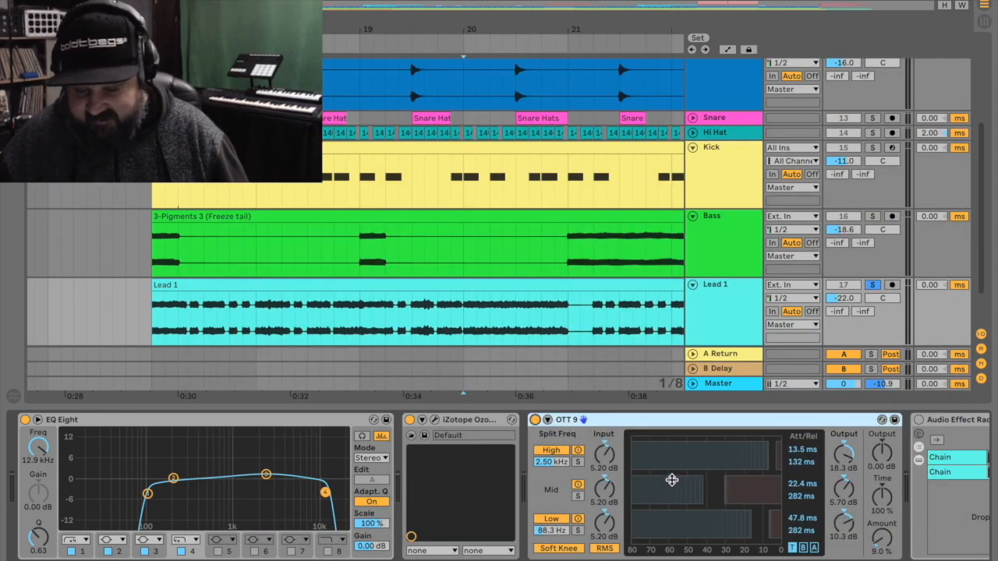
scroll(753, 552, right, 2)
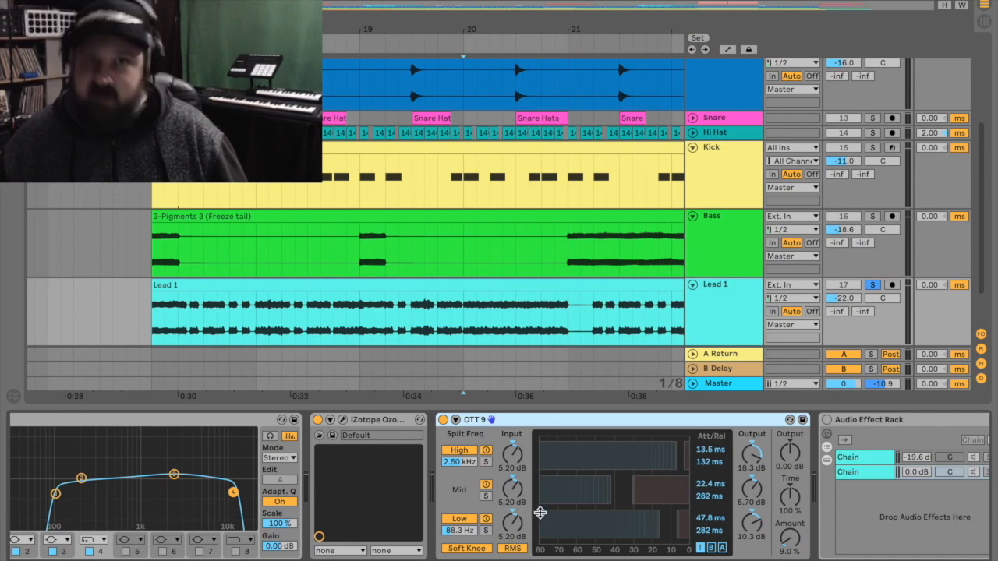
drag(825, 540, 227, 485)
click(401, 420)
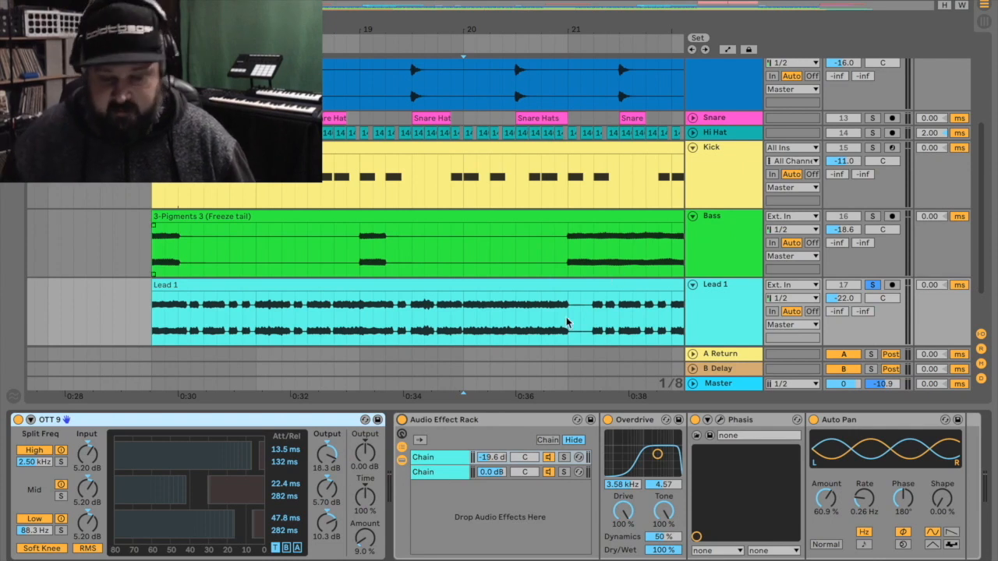
Examine the Overdrive, Phasis and Auto Pan devices in the Lead 1 rack's chain
click(459, 422)
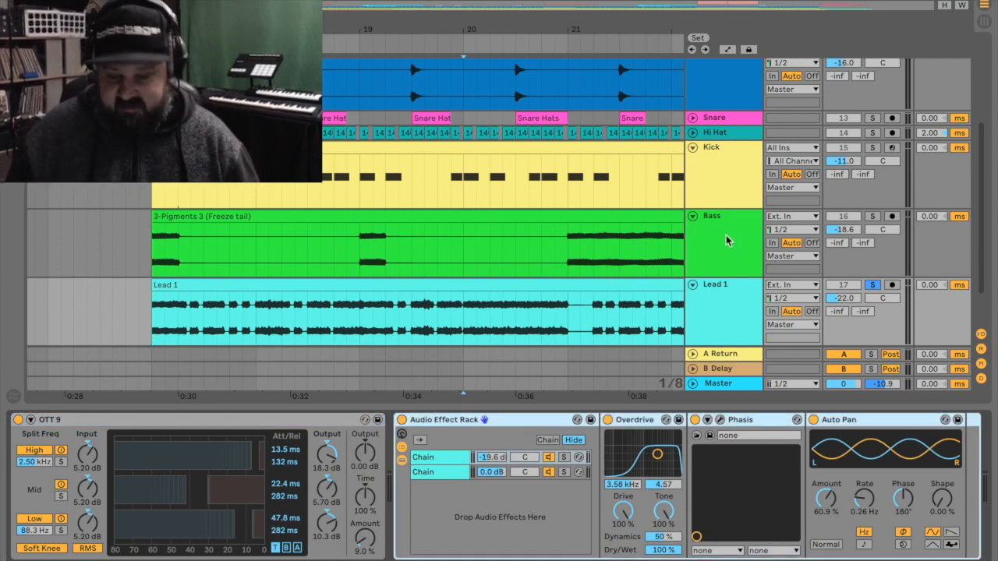
click(489, 284)
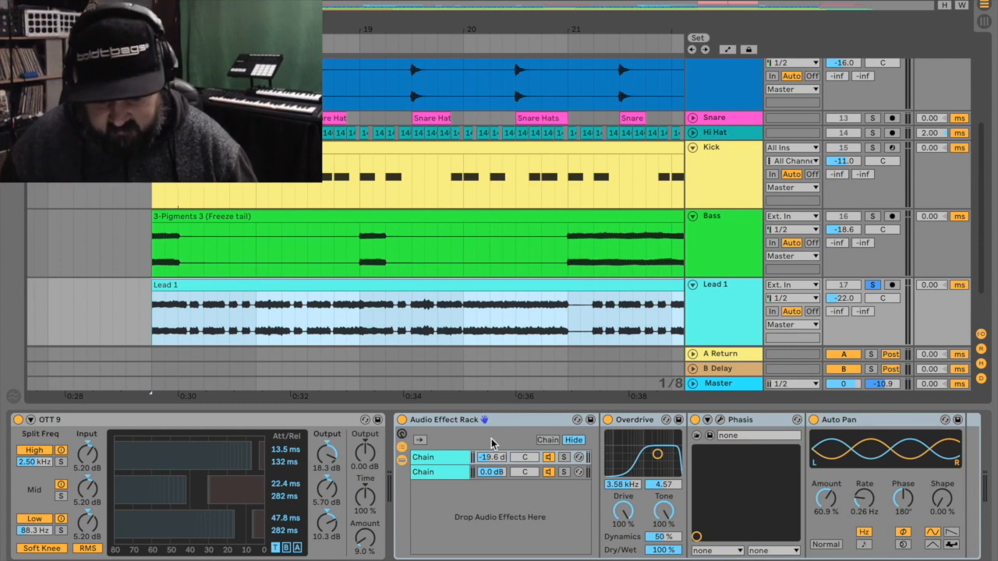
scroll(627, 289, down, 2)
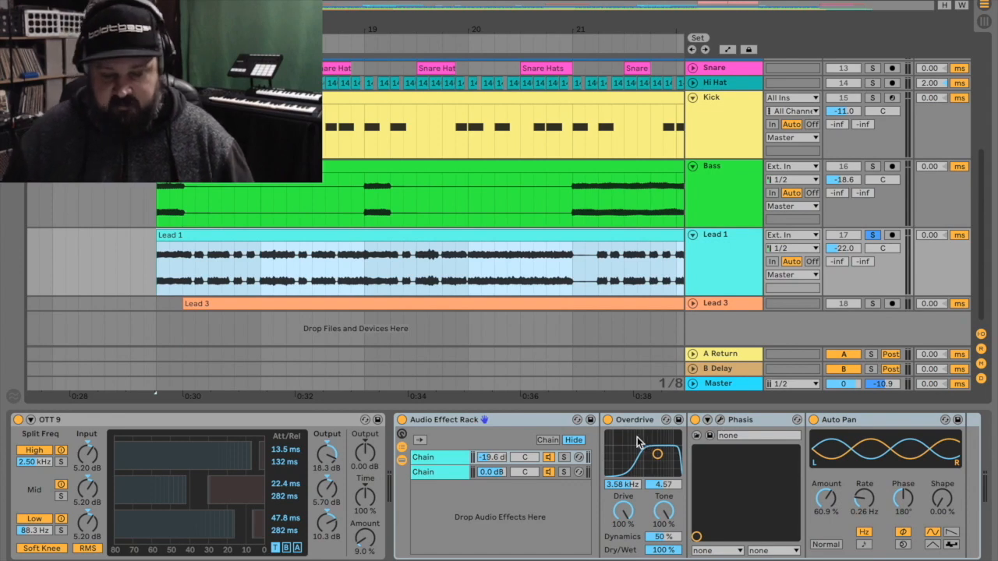
click(850, 422)
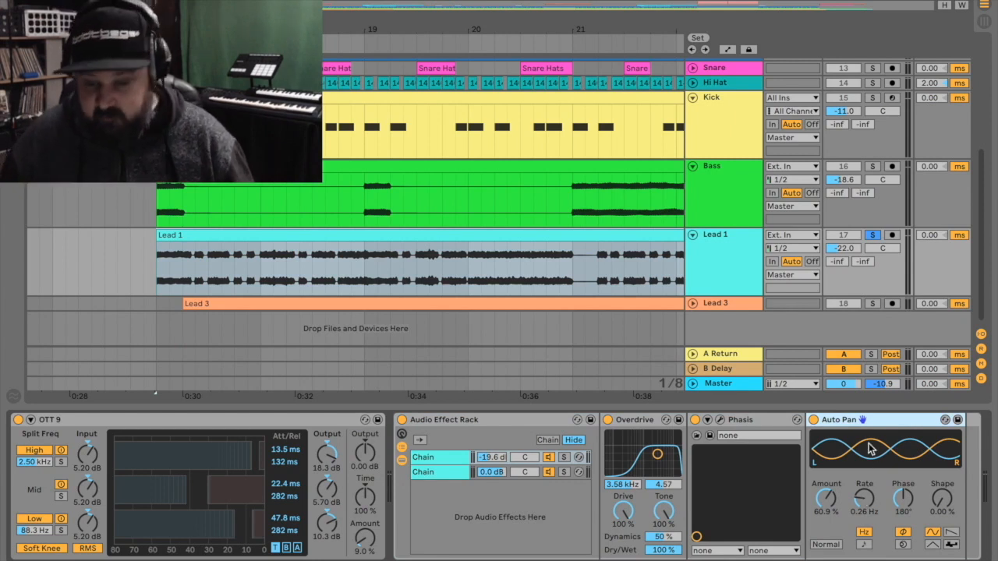
Unfold and solo the Lead 3 track and start auditioning it from its clip start near 0:30
click(692, 304)
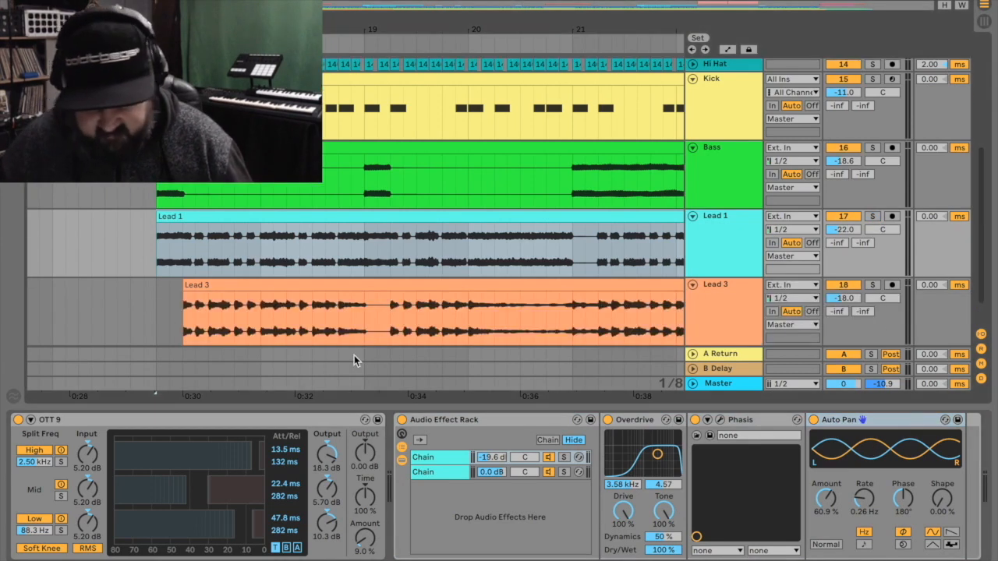
click(187, 327)
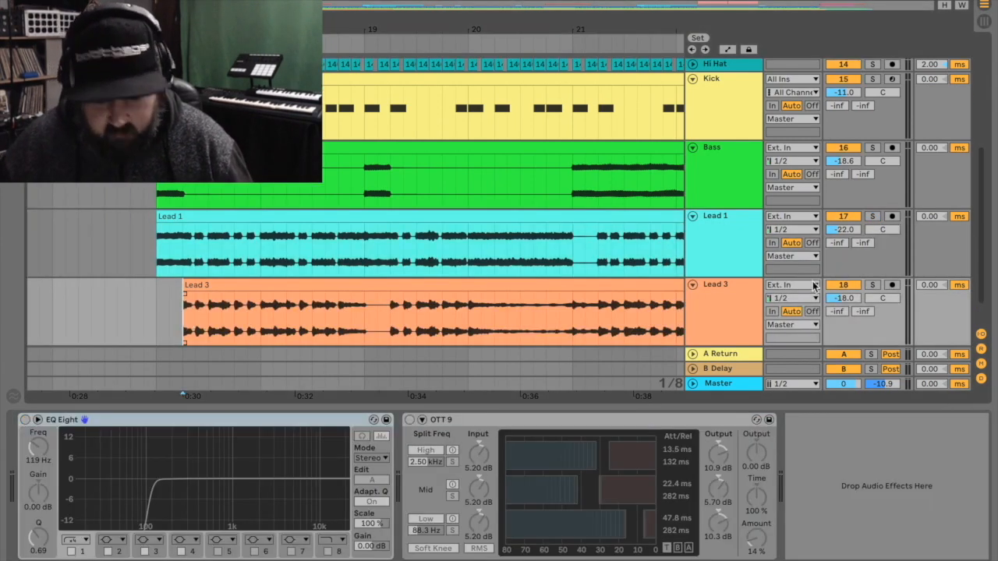
click(873, 286)
key(space)
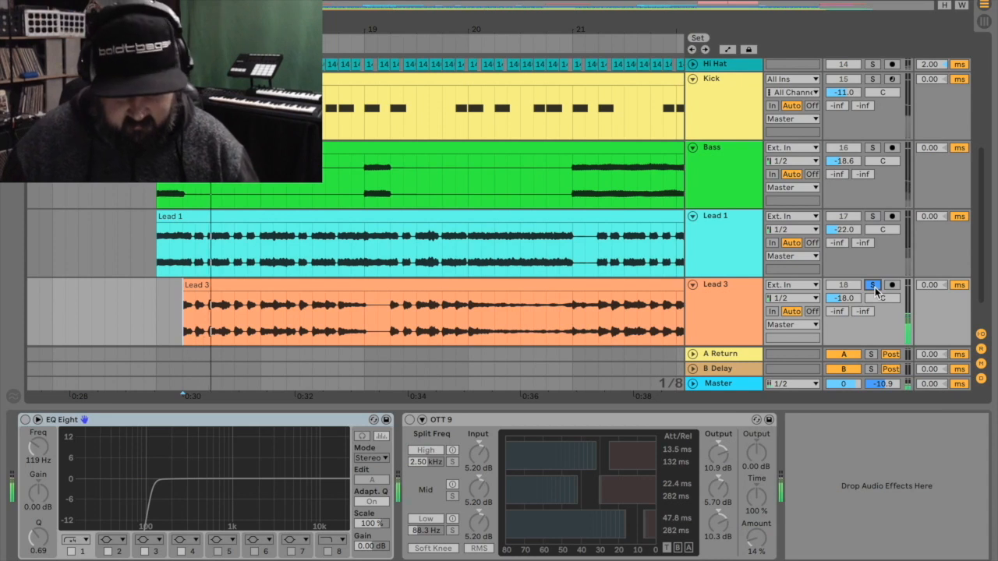
Enable EQ Eight and OTT 9 on the Lead 3 track, and play the full mix with the device area hidden
click(25, 420)
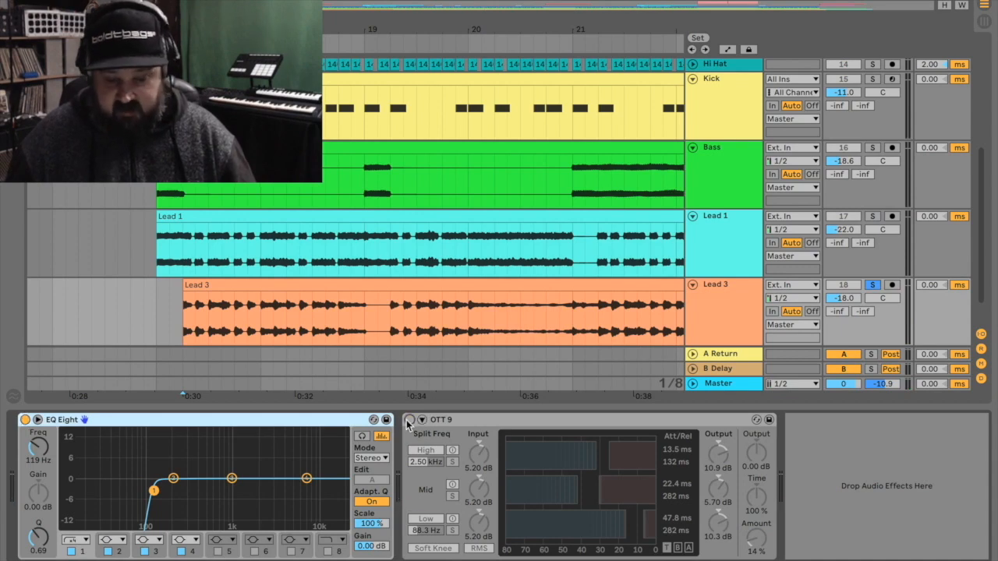
click(410, 420)
drag(688, 408, 696, 468)
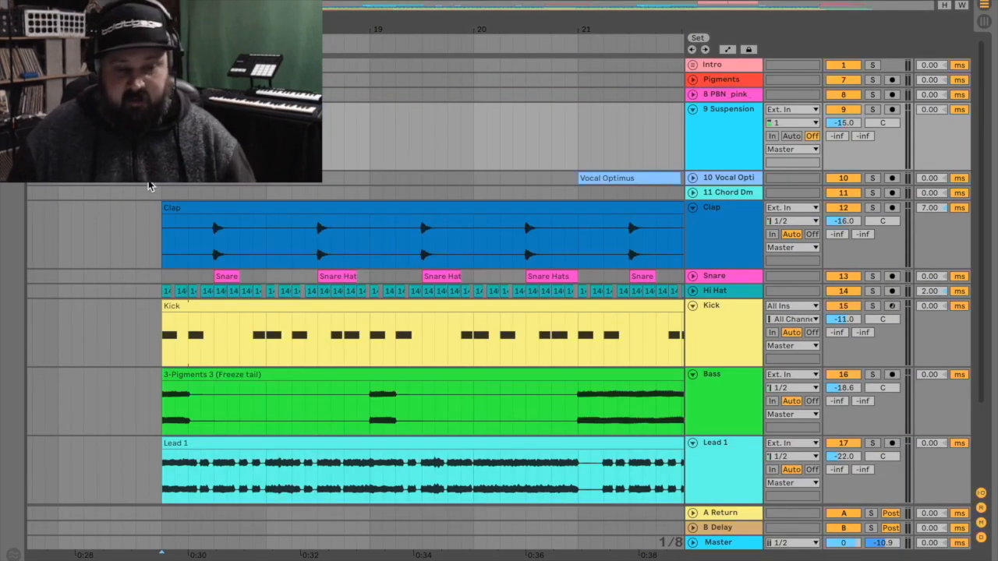
scroll(150, 186, down, 3)
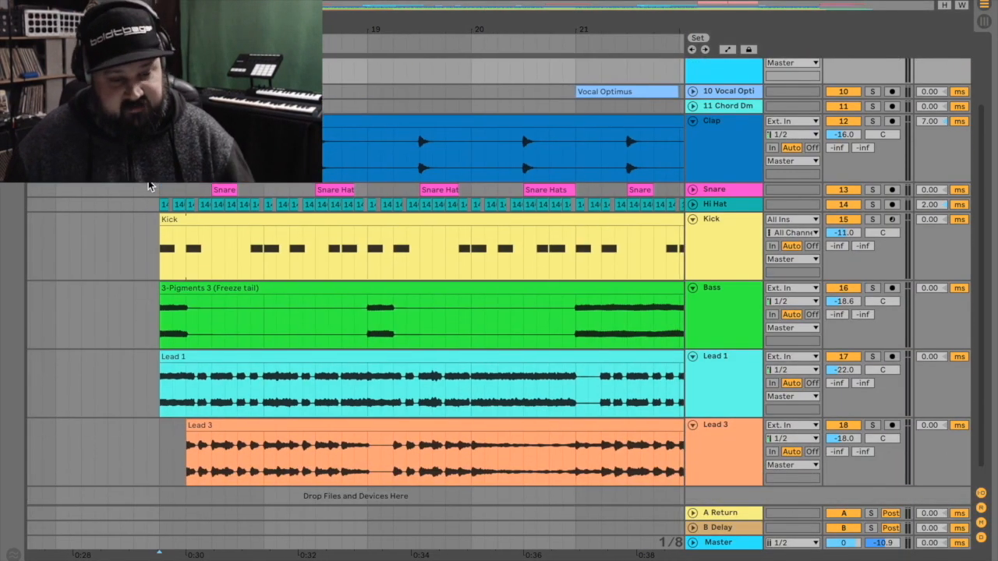
key(space)
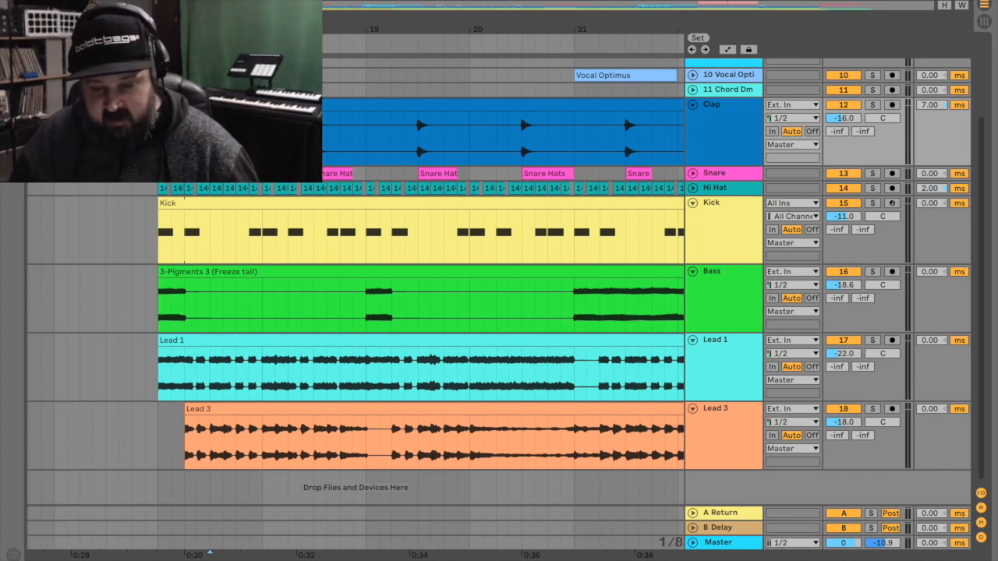
Fold all unfolded arrangement tracks, including 9 Suspension, Clap, Kick, Bass and both leads, into single rows
click(725, 189)
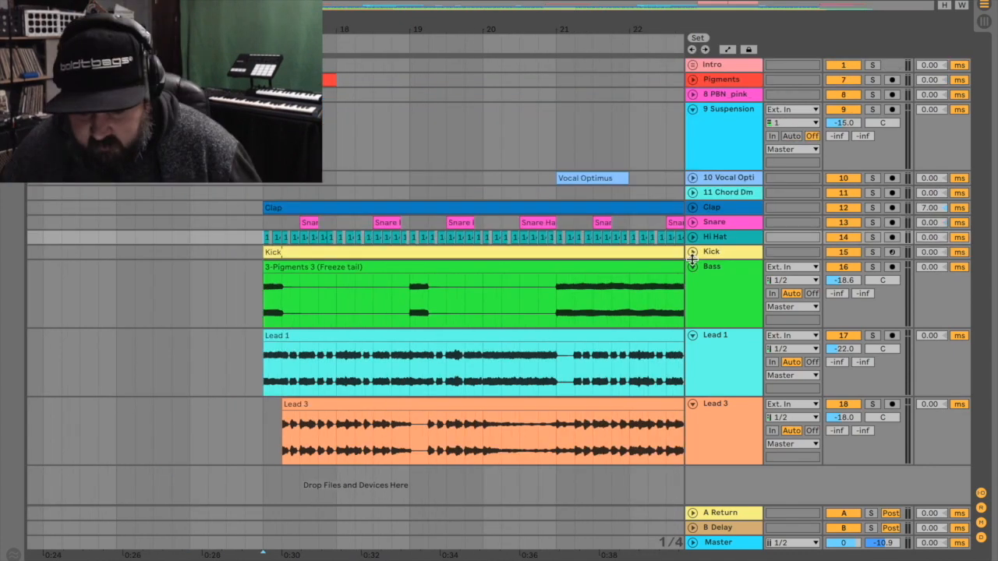
click(692, 266)
click(693, 109)
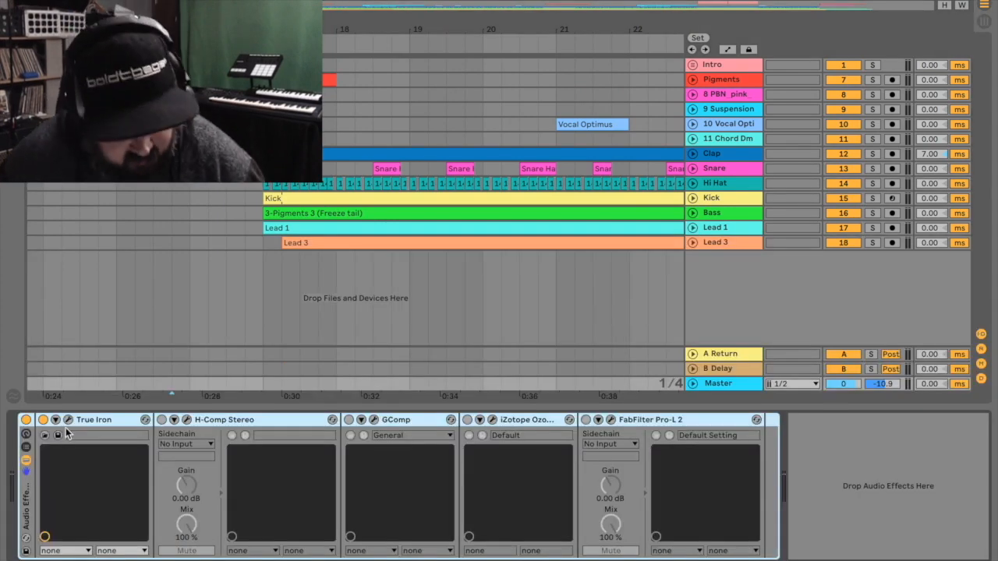
Open True Iron from the Master chain and look over its Crush, Strength, Voicing and Mix controls
click(68, 420)
drag(575, 100, 541, 111)
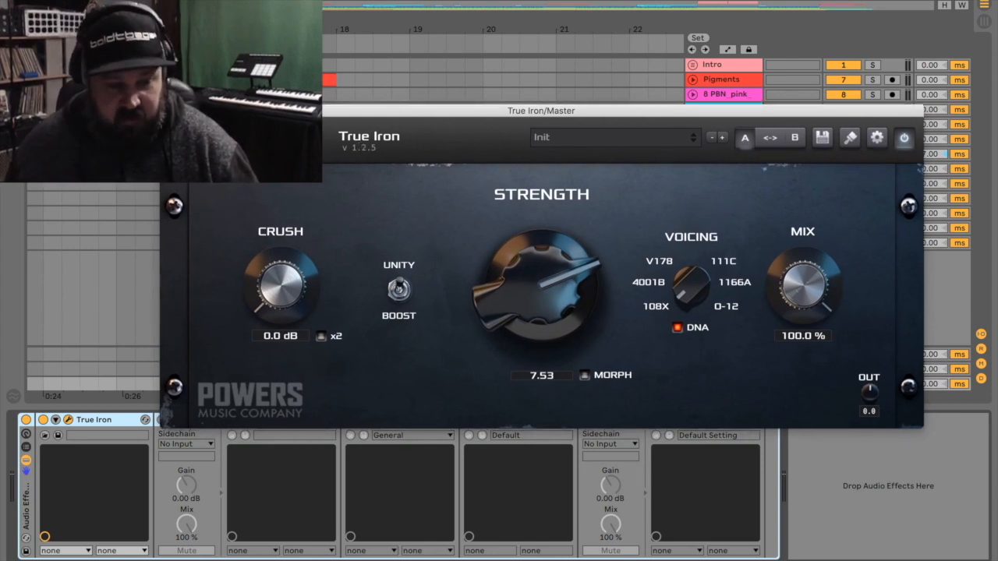
click(167, 111)
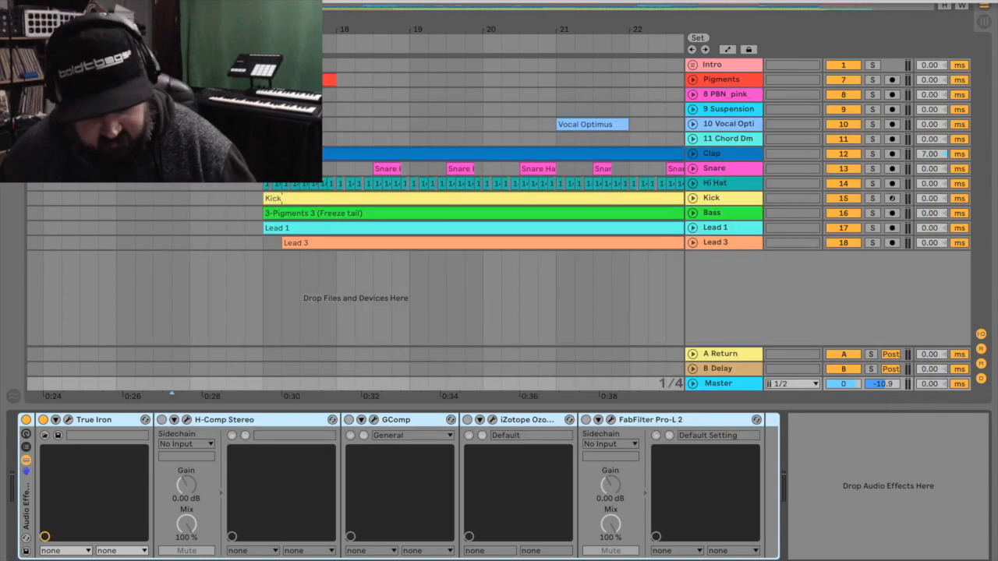
Switch to Google Chrome and look through the True Iron product page, including its versions and description
click(46, 4)
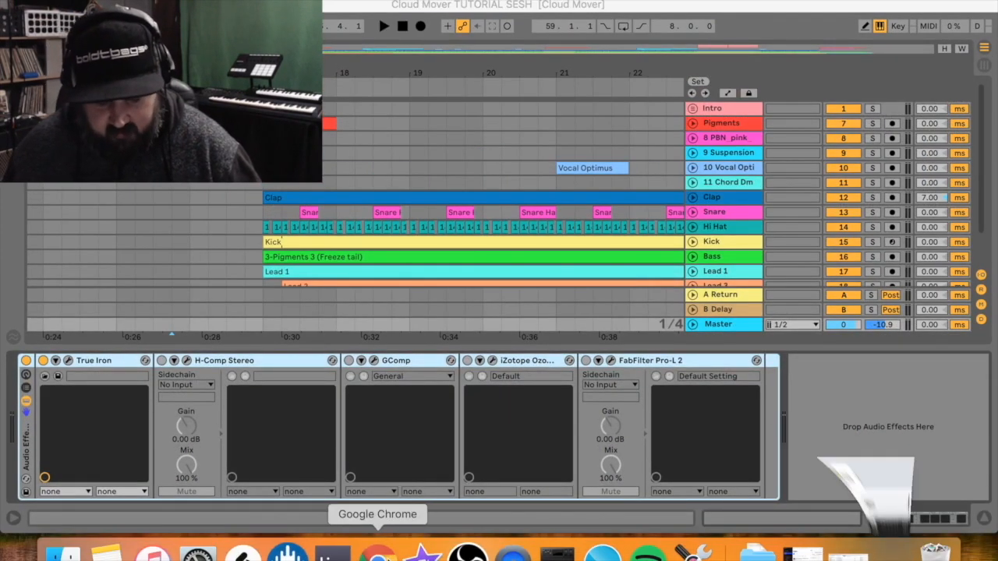
click(378, 553)
scroll(32, 269, up, 1)
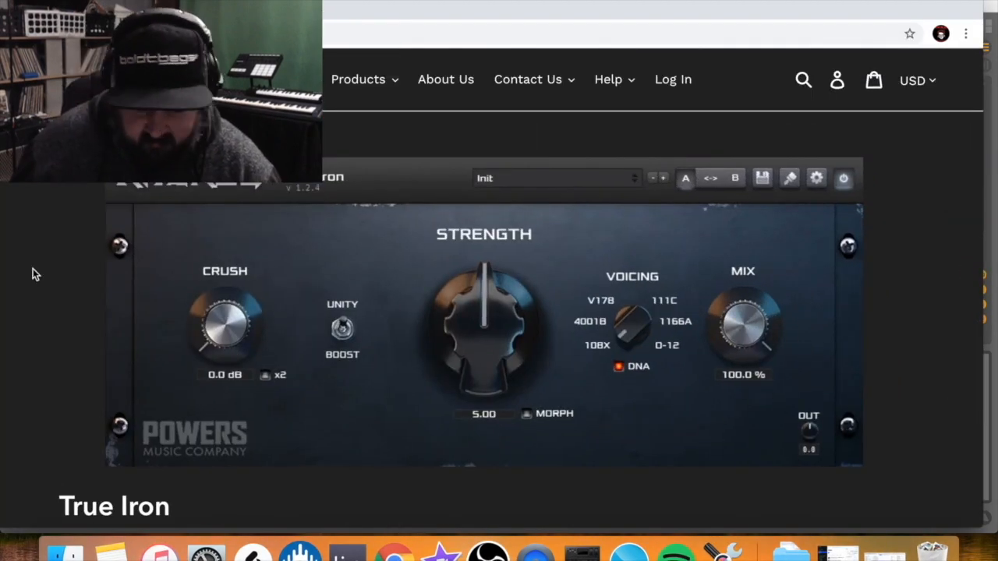
scroll(33, 268, down, 4)
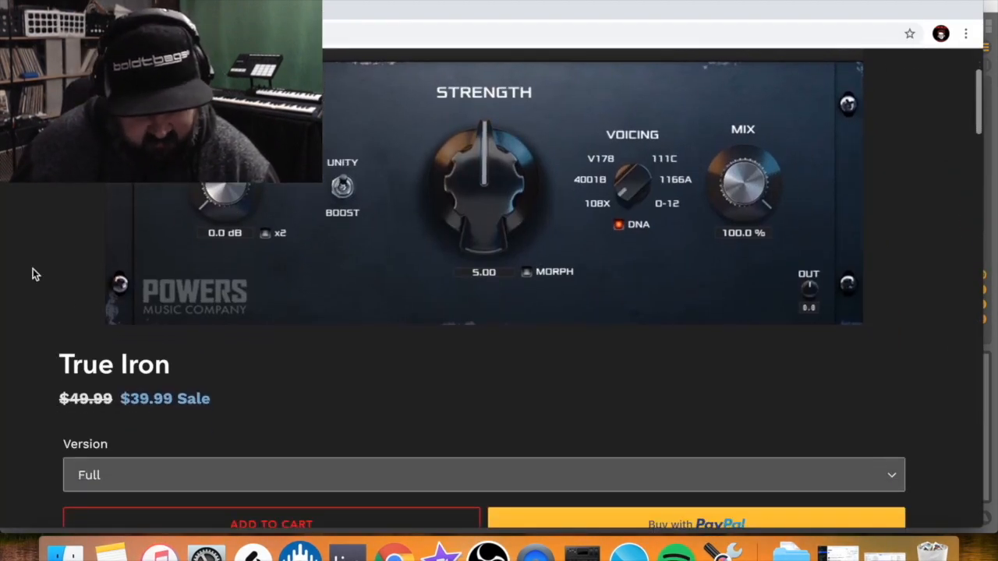
scroll(48, 354, down, 10)
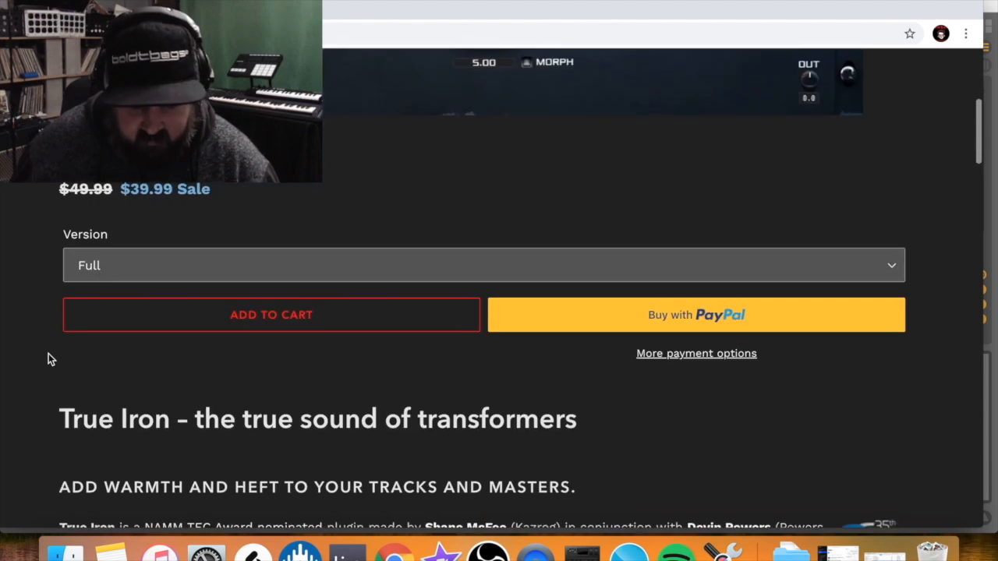
scroll(49, 353, down, 2)
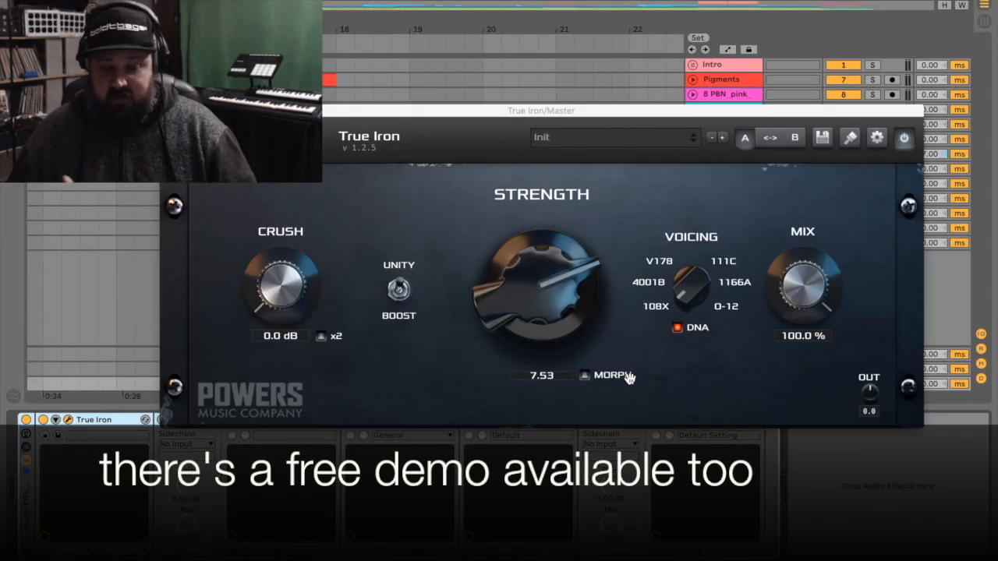
Set True Iron's Strength on the Master to 7.04 after trying it at 5.01
click(542, 302)
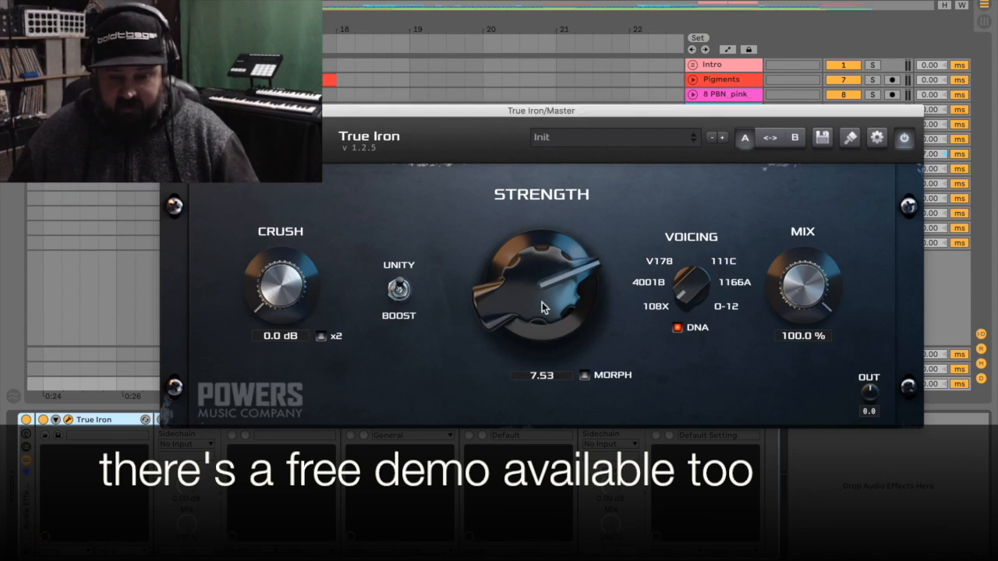
drag(542, 302, 552, 425)
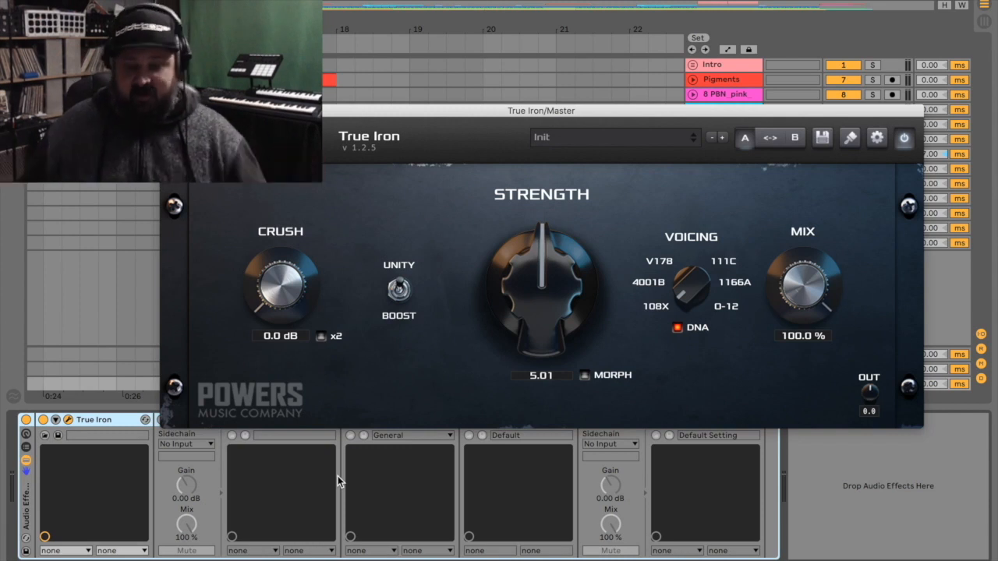
drag(545, 295, 535, 203)
drag(535, 202, 535, 195)
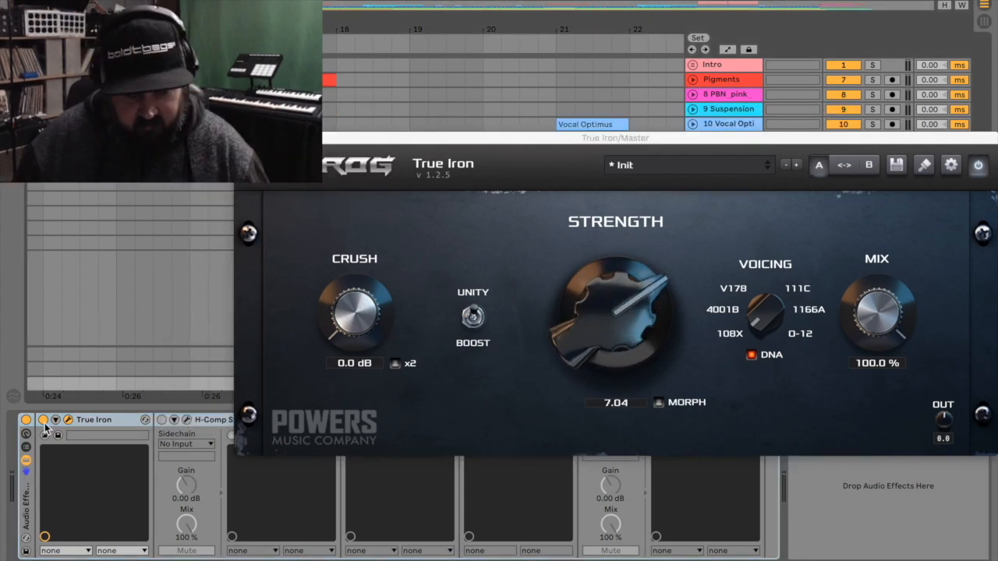
Compare the mix with True Iron bypassed and enabled on the Master during playback
click(45, 423)
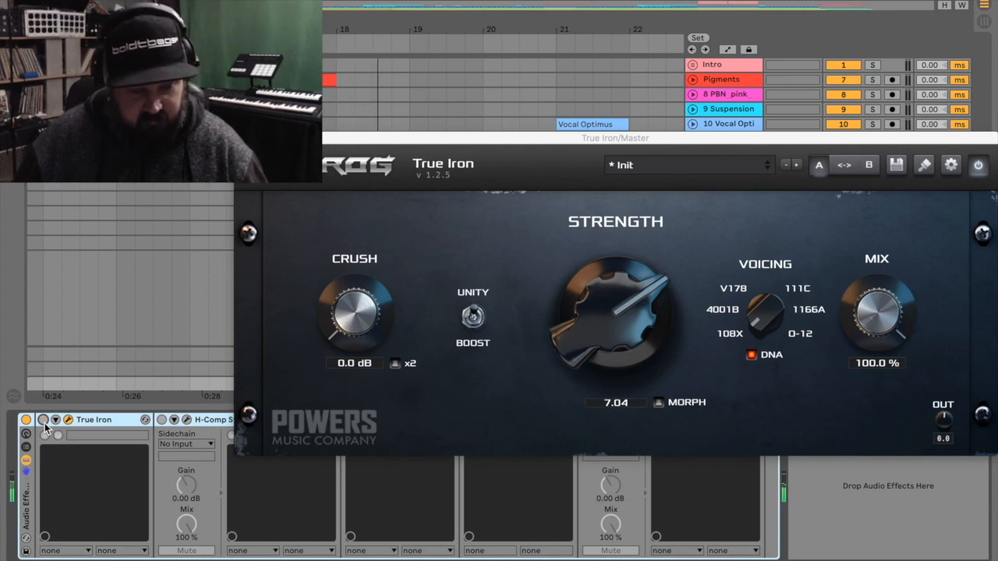
click(44, 421)
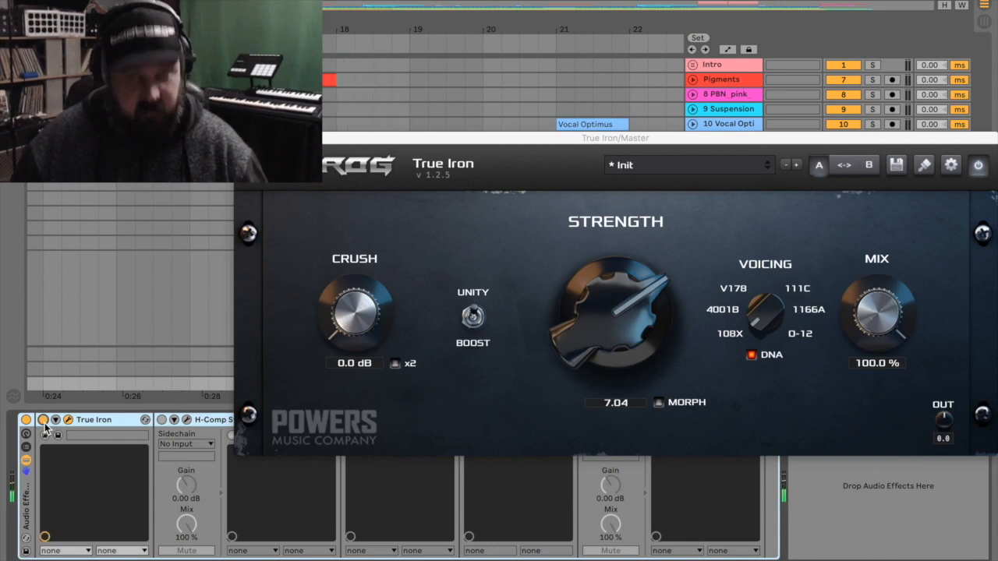
click(44, 421)
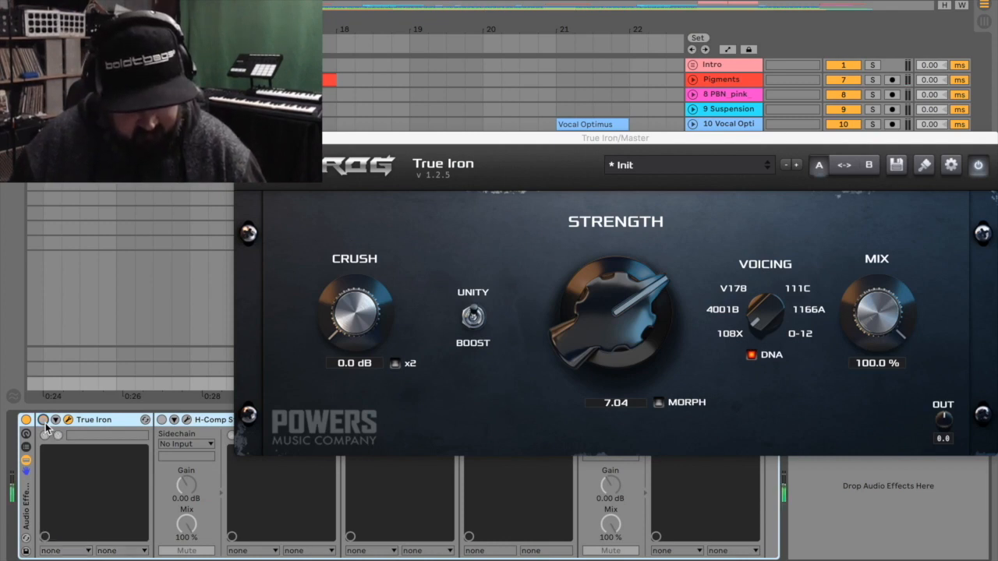
click(43, 421)
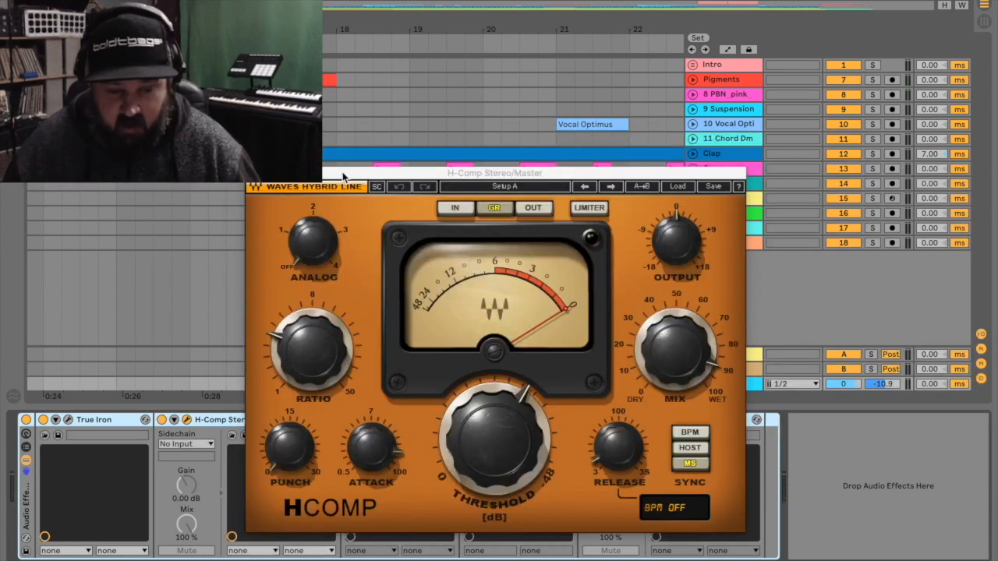
Examine H-Comp's Punch, Ratio and Threshold controls and its gain reduction meter on the Master while playing the mix
drag(343, 176, 396, 73)
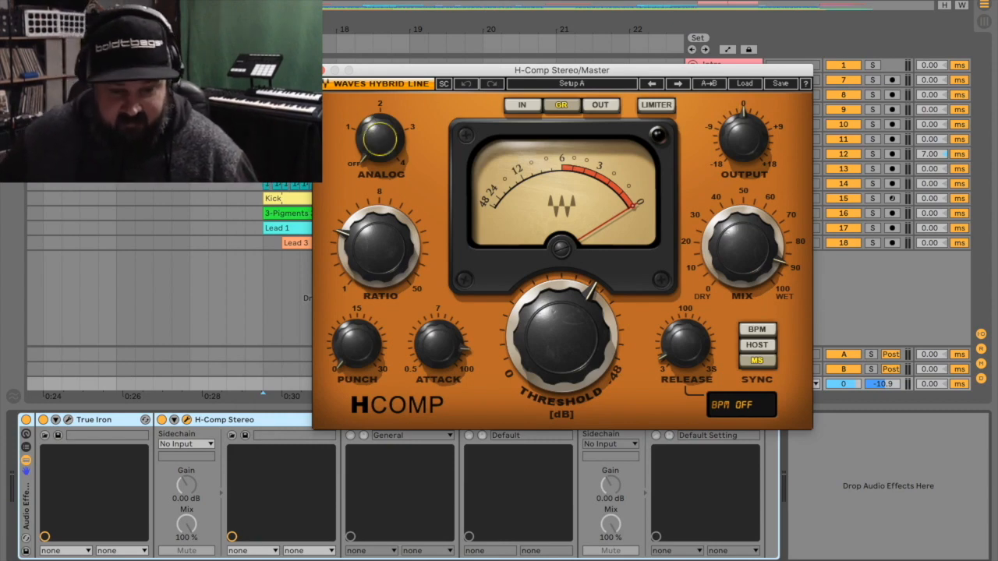
mouse_move(346, 353)
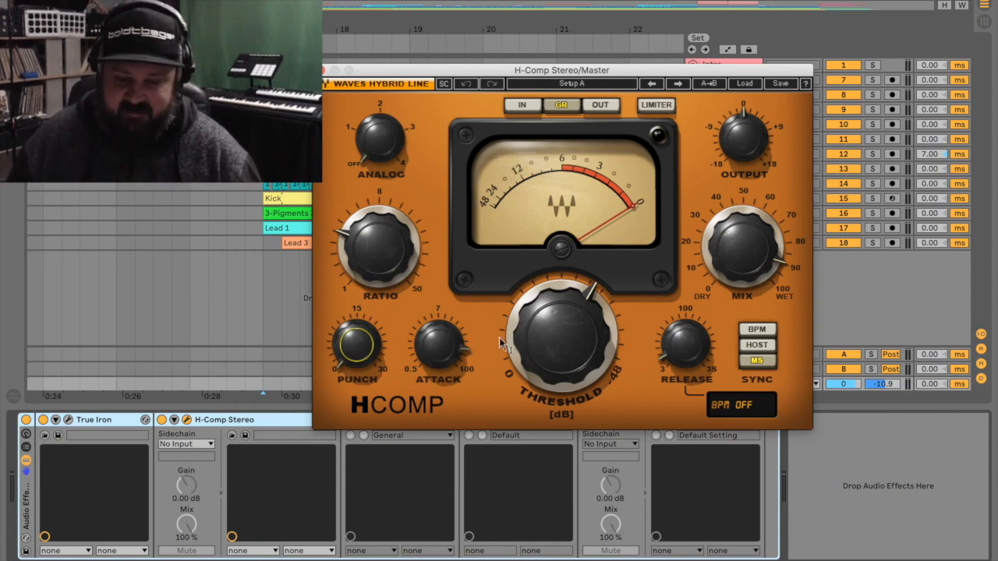
mouse_move(379, 256)
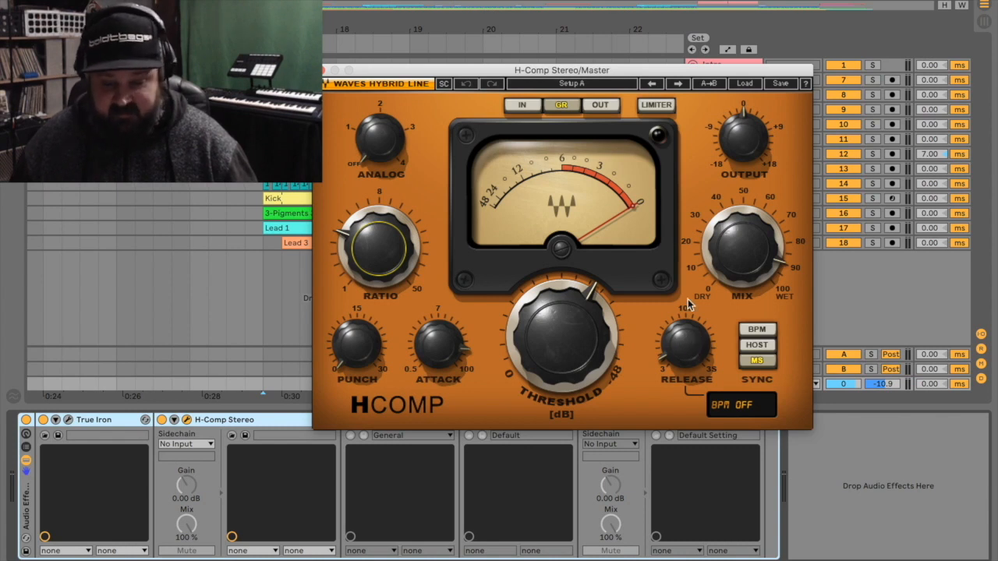
mouse_move(535, 338)
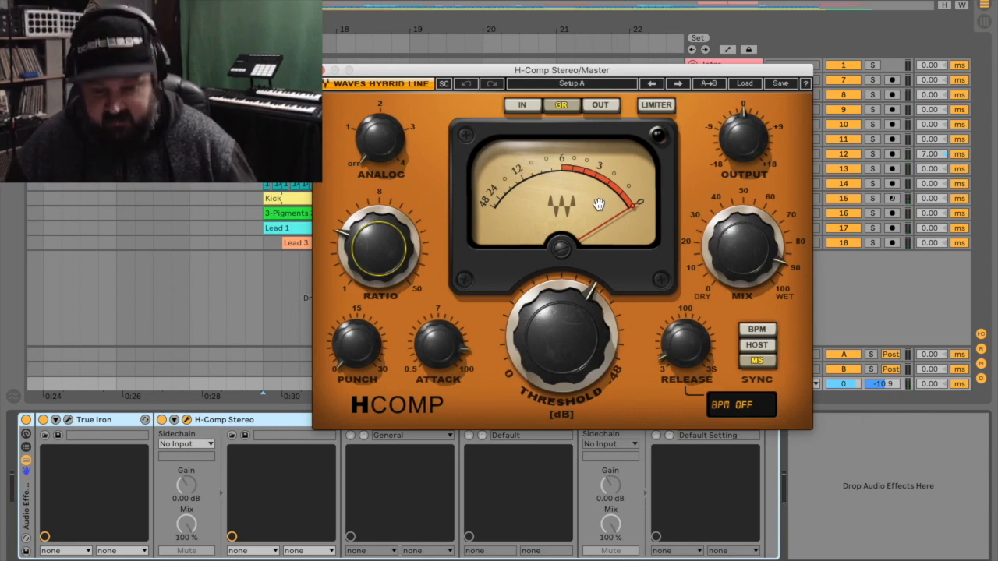
key(space)
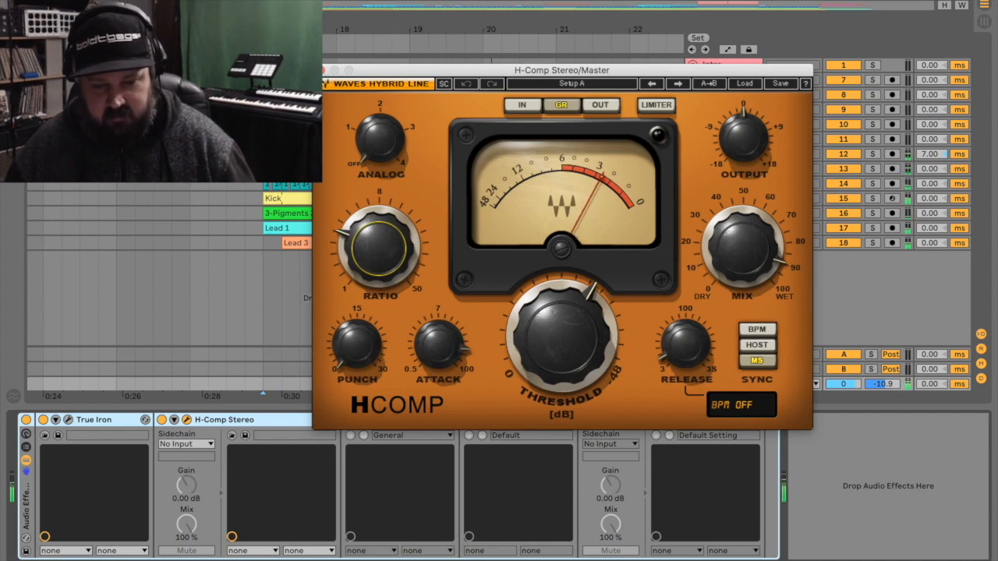
click(329, 69)
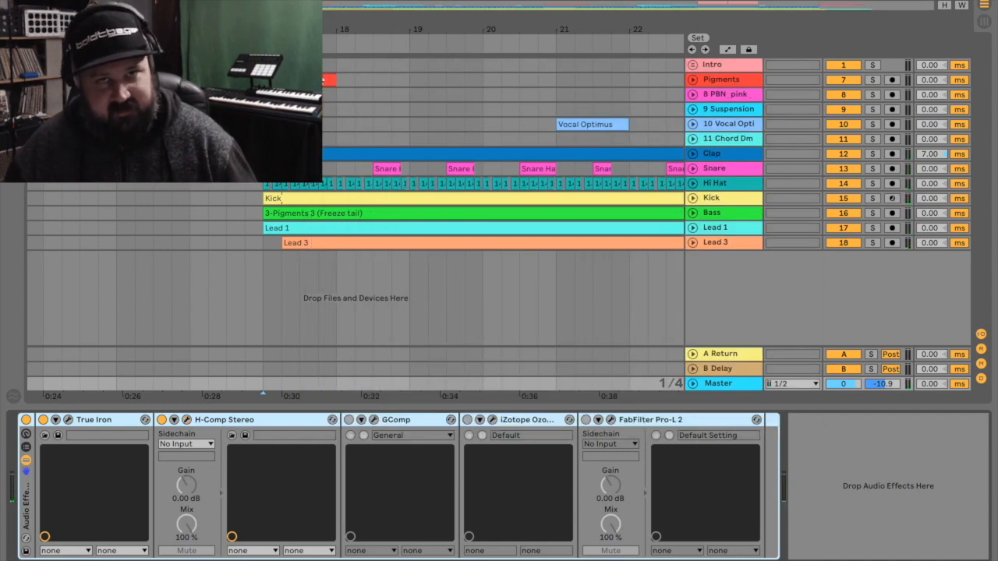
click(348, 420)
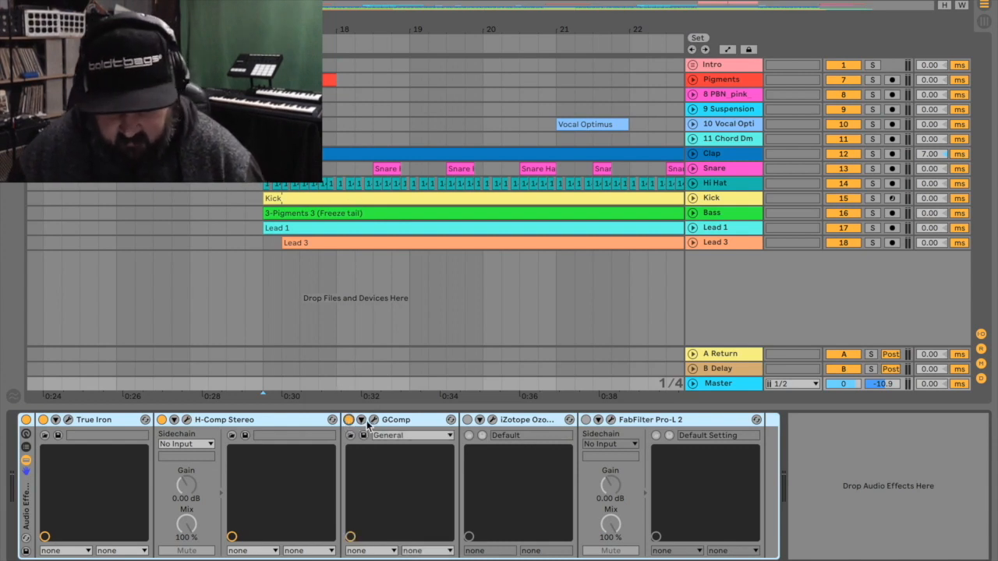
click(152, 243)
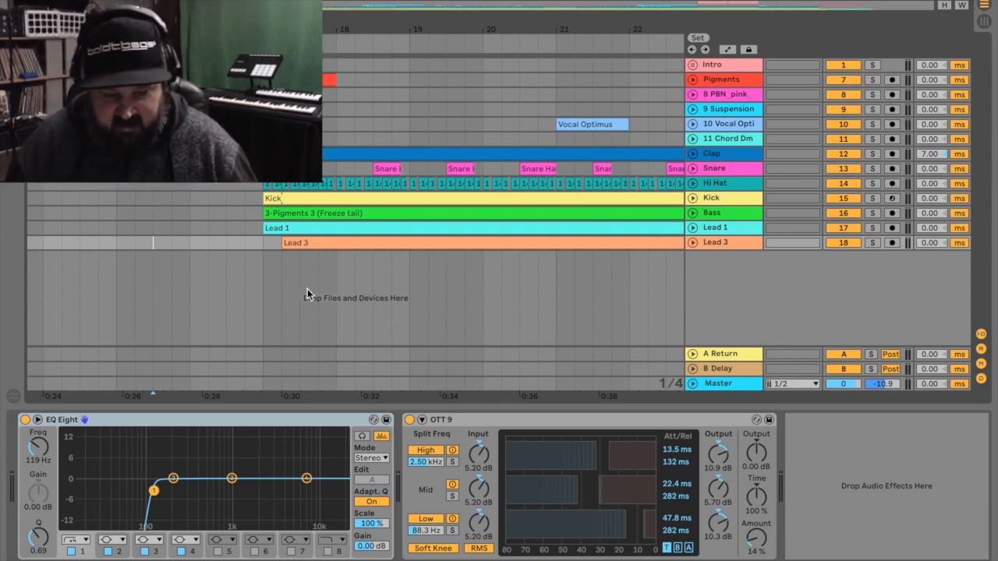
click(723, 385)
Place the playback start near 0:28 and check the Master's peak level in the Session view mixer
click(211, 320)
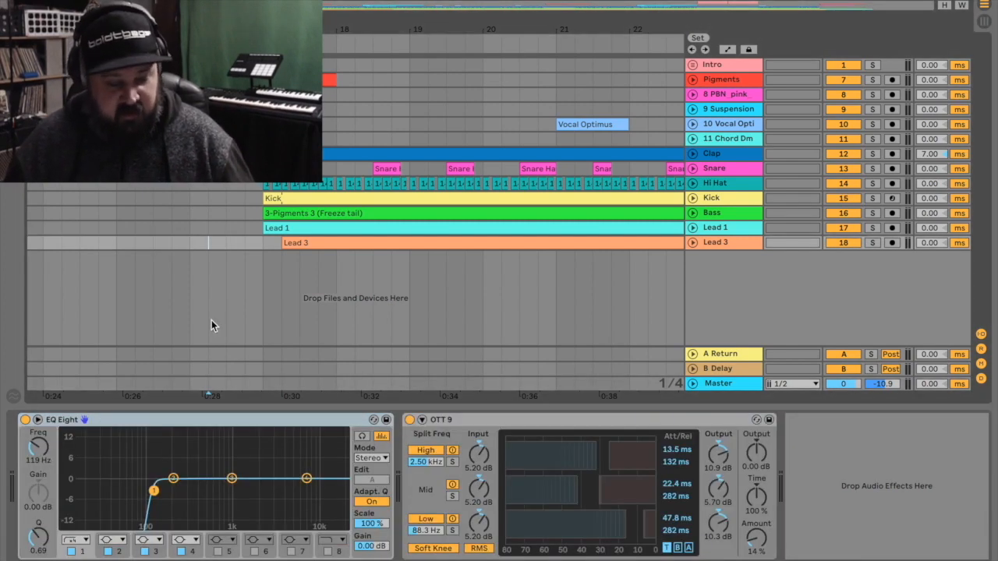
key(Tab)
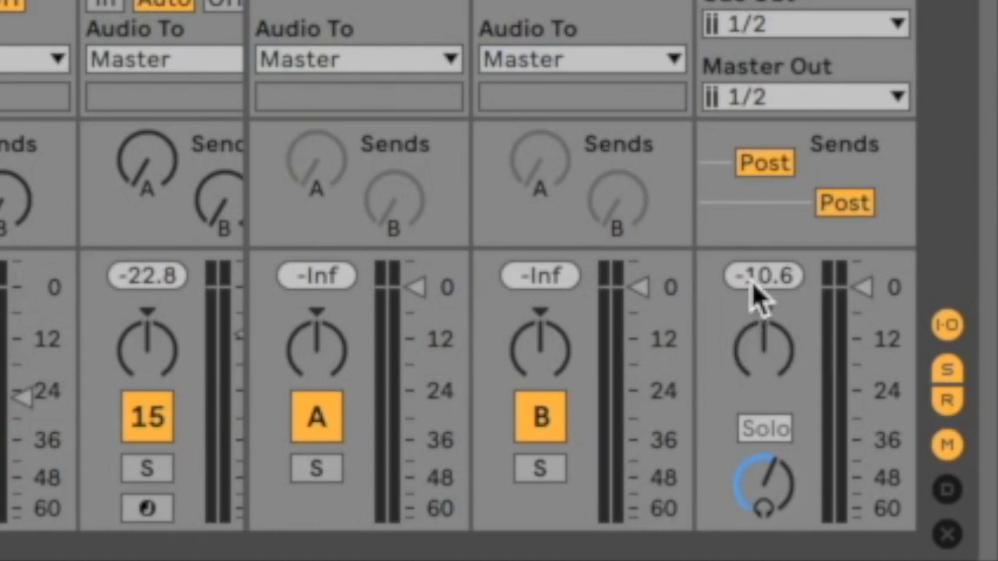
drag(726, 265, 723, 370)
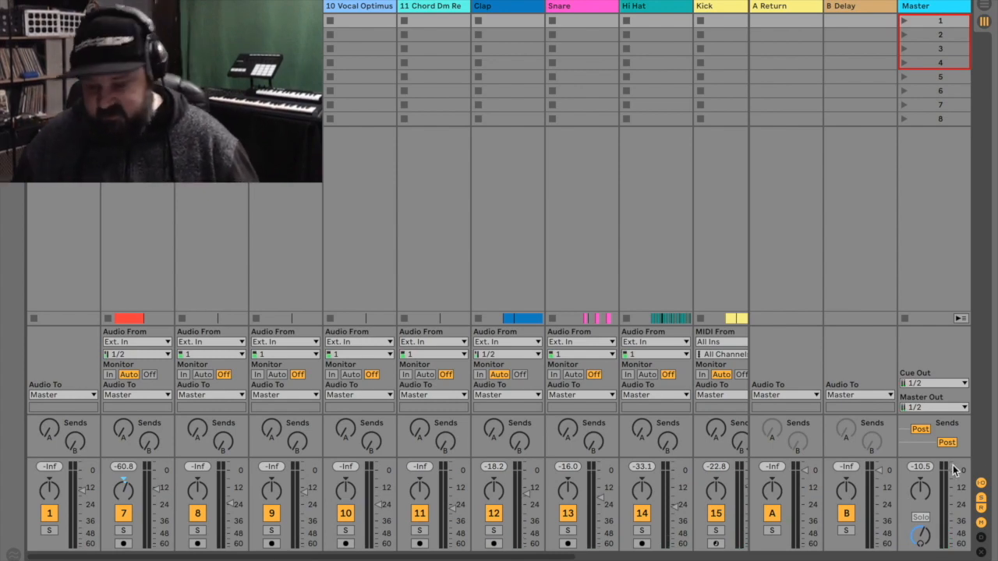
key(Tab)
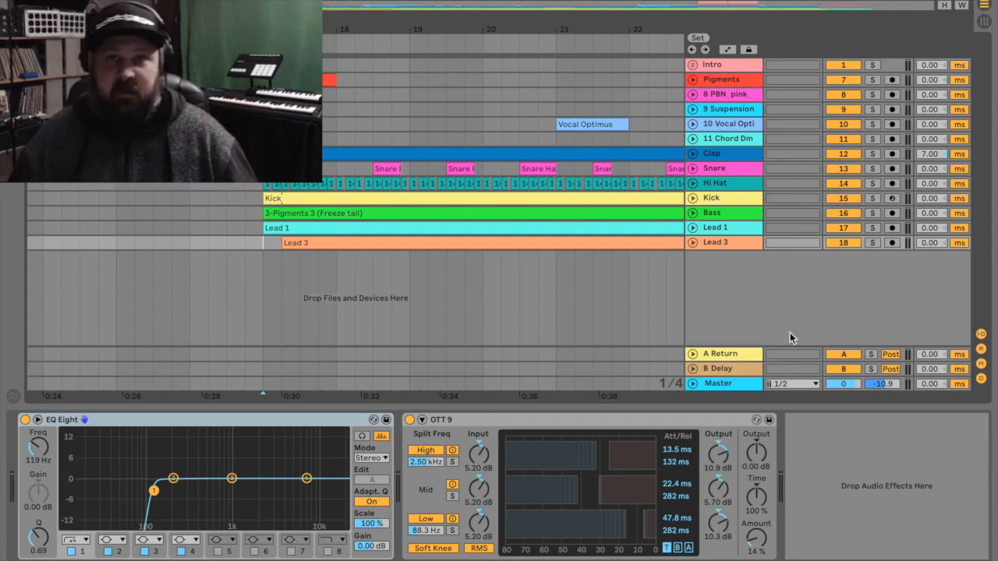
Enable GComp in the Master track's effect rack and open its plug-in window
click(720, 385)
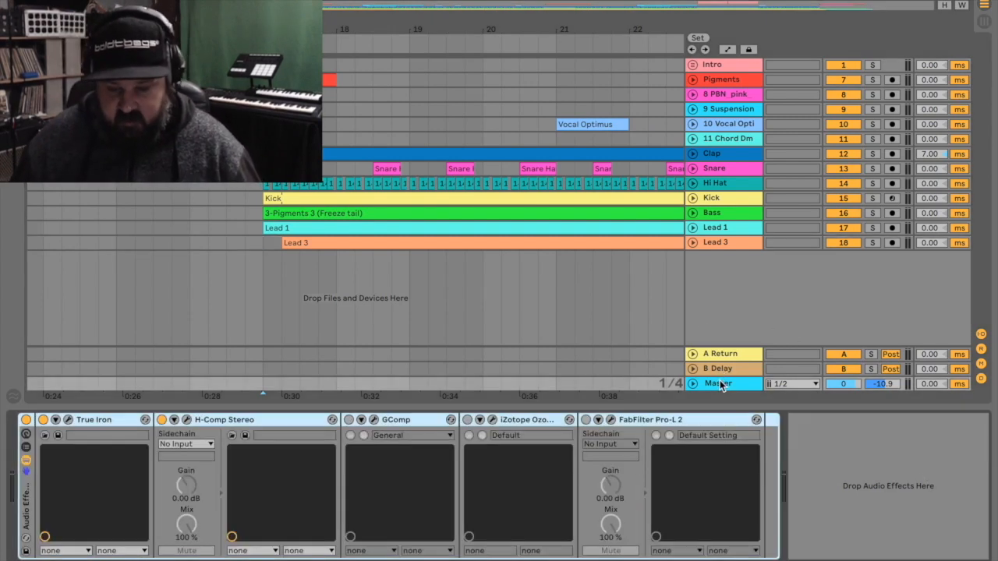
click(347, 419)
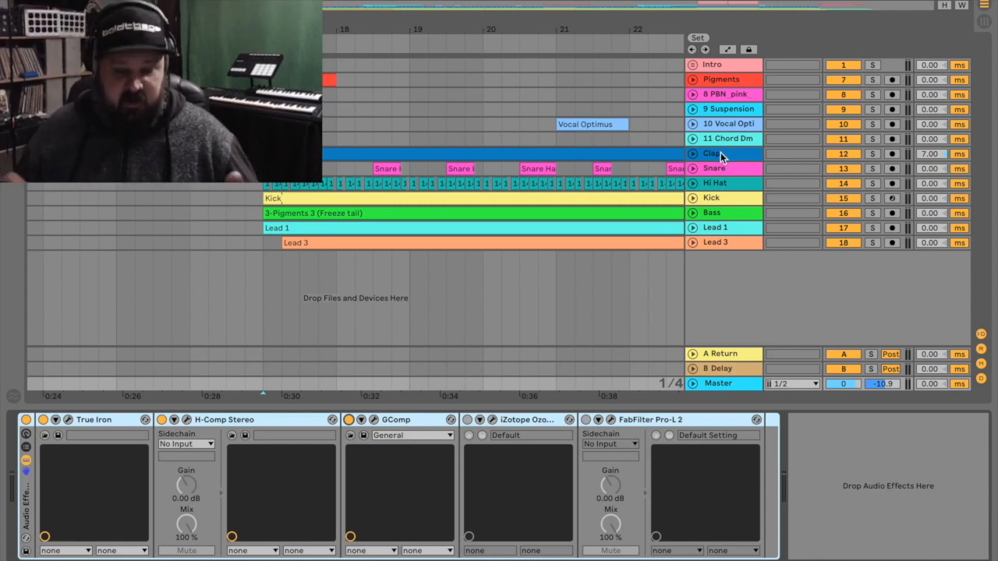
click(373, 422)
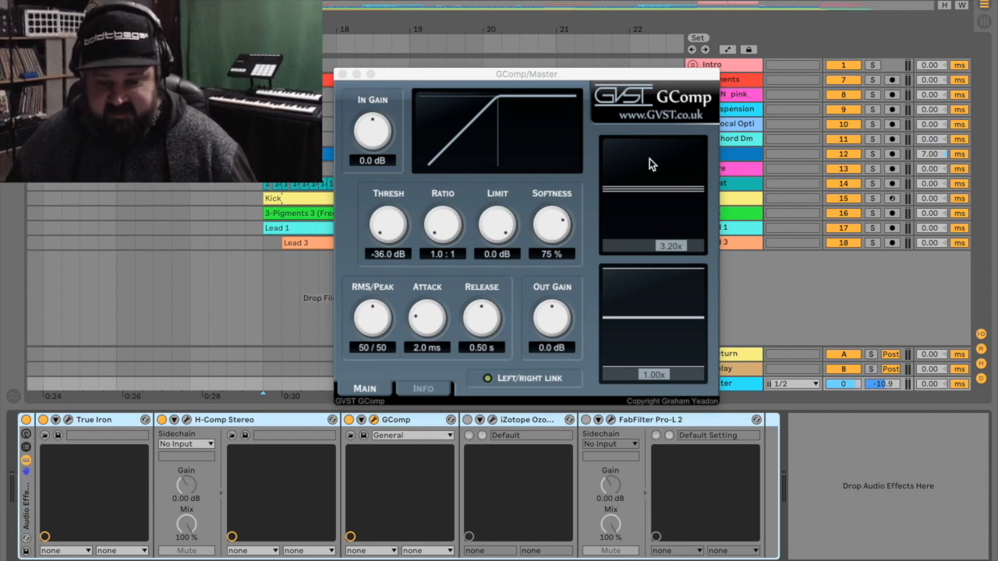
Set GComp's threshold to -17.9 dB and its limit to -13.5 dB while auditioning the mix
key(space)
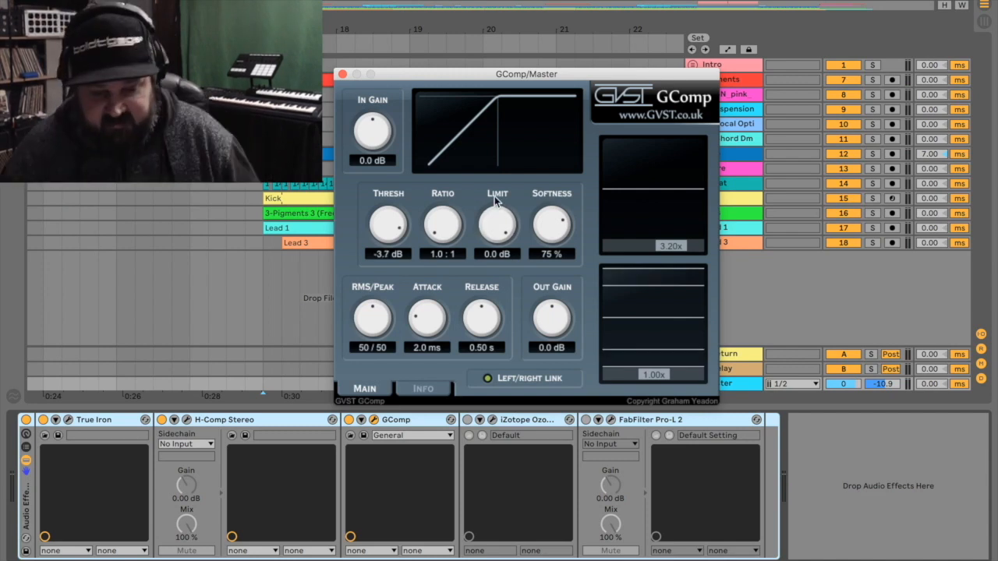
drag(489, 221, 485, 243)
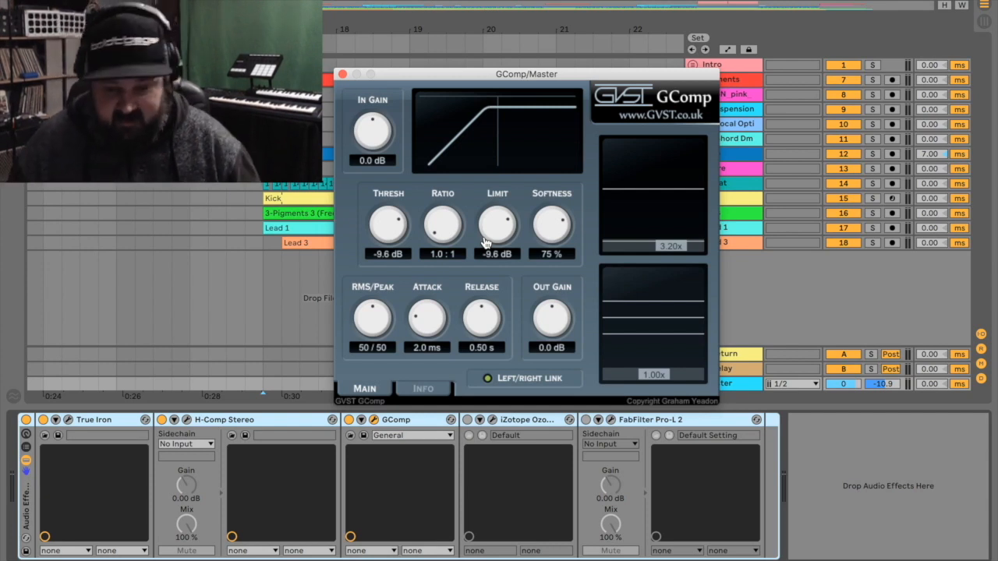
drag(502, 221, 498, 231)
drag(498, 230, 498, 232)
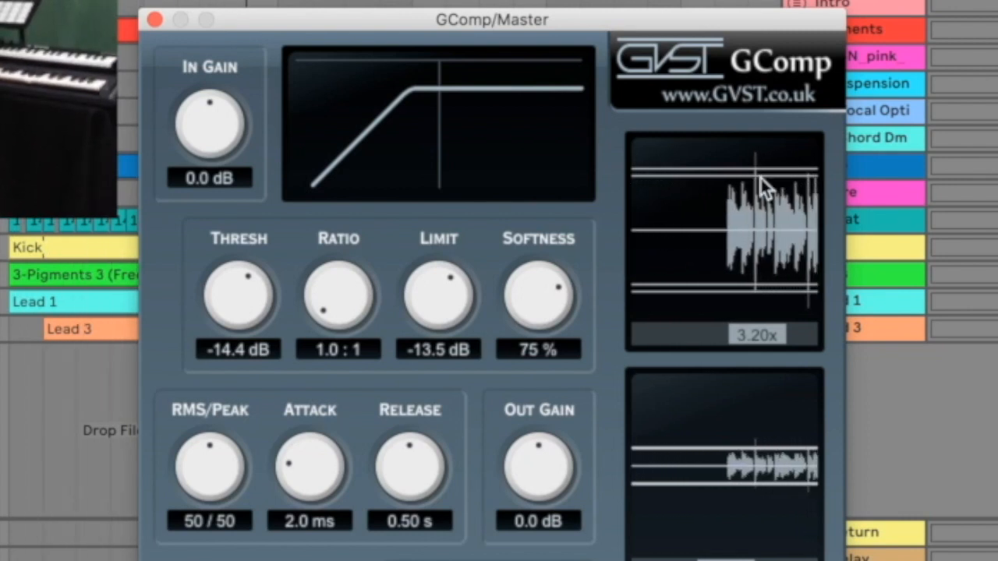
mouse_move(439, 296)
mouse_down()
mouse_move(432, 283)
mouse_move(430, 296)
mouse_move(430, 276)
mouse_move(429, 294)
mouse_move(432, 268)
mouse_move(432, 285)
mouse_up()
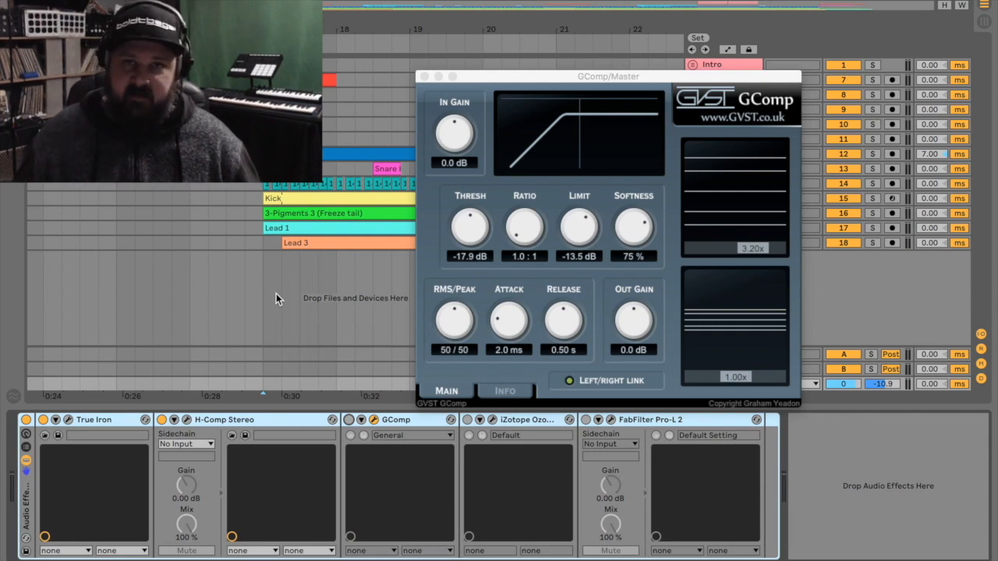
Play the mix from the start of the Kick clip and compare it with GComp bypassed and enabled
click(260, 244)
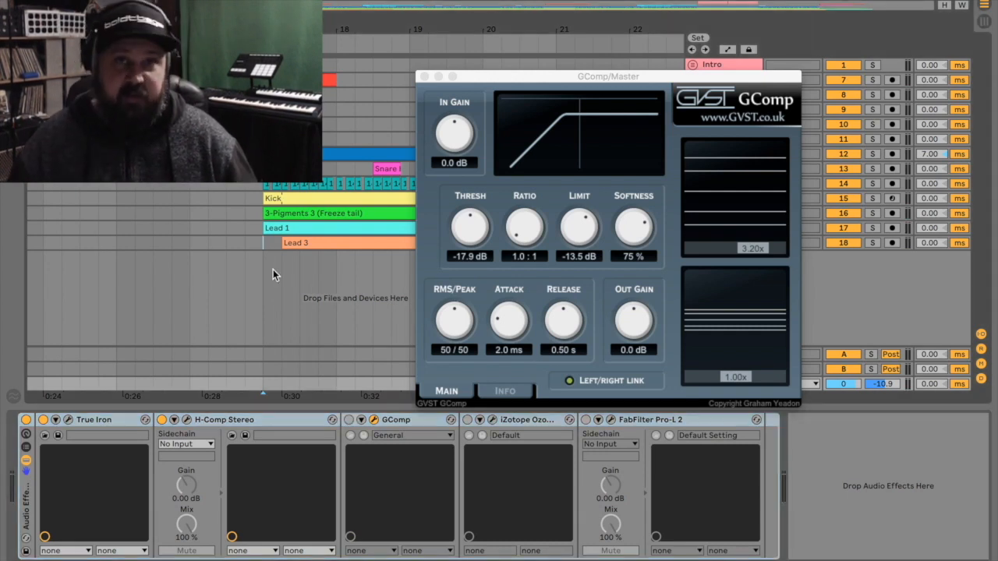
key(space)
key(space)
key(space)
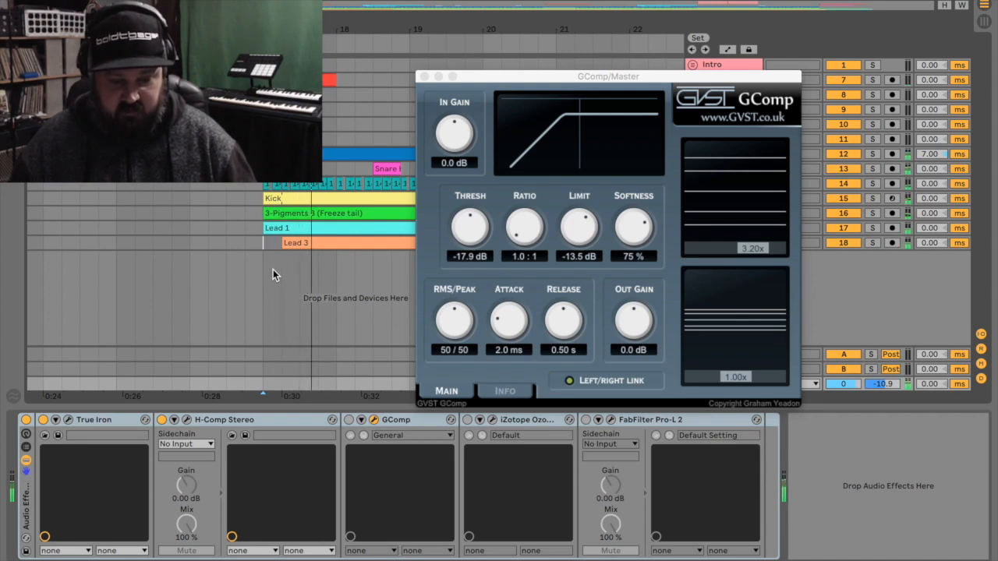
click(348, 420)
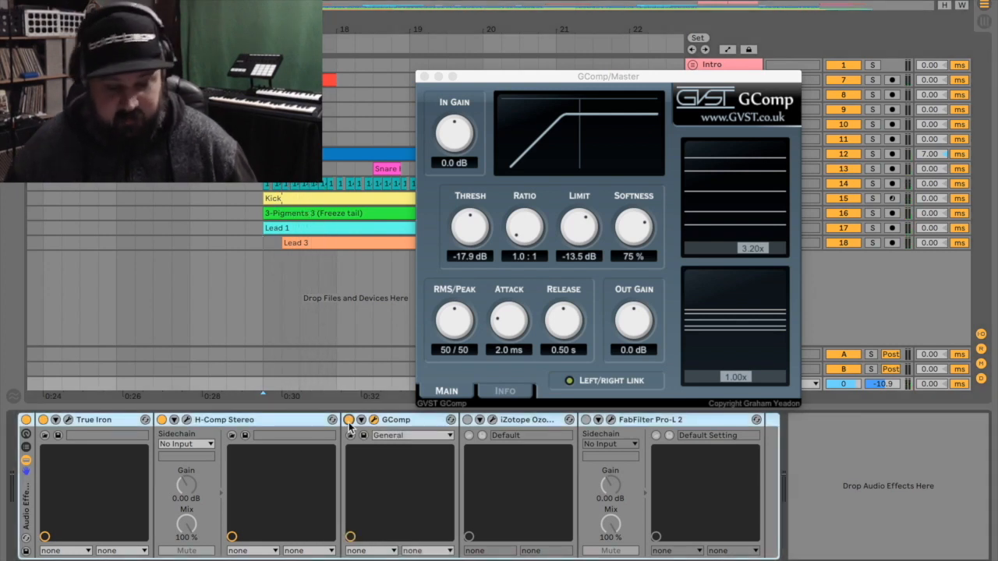
key(space)
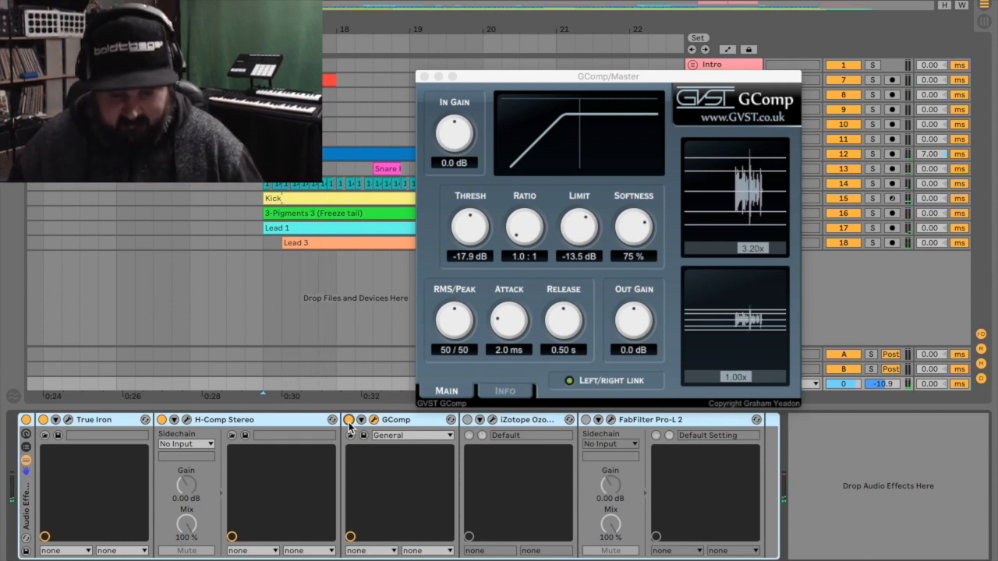
click(349, 420)
click(348, 420)
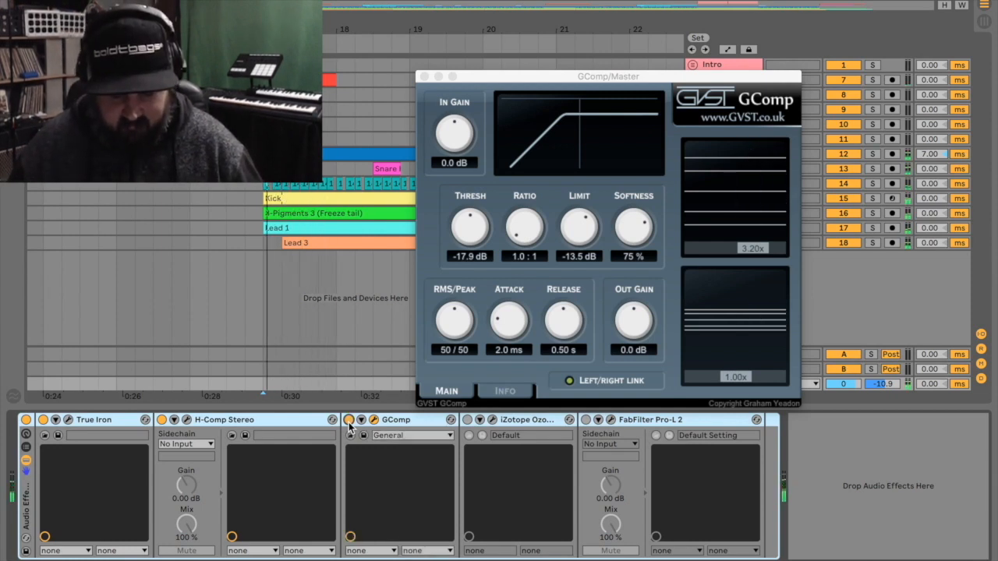
click(348, 421)
click(349, 421)
click(349, 421)
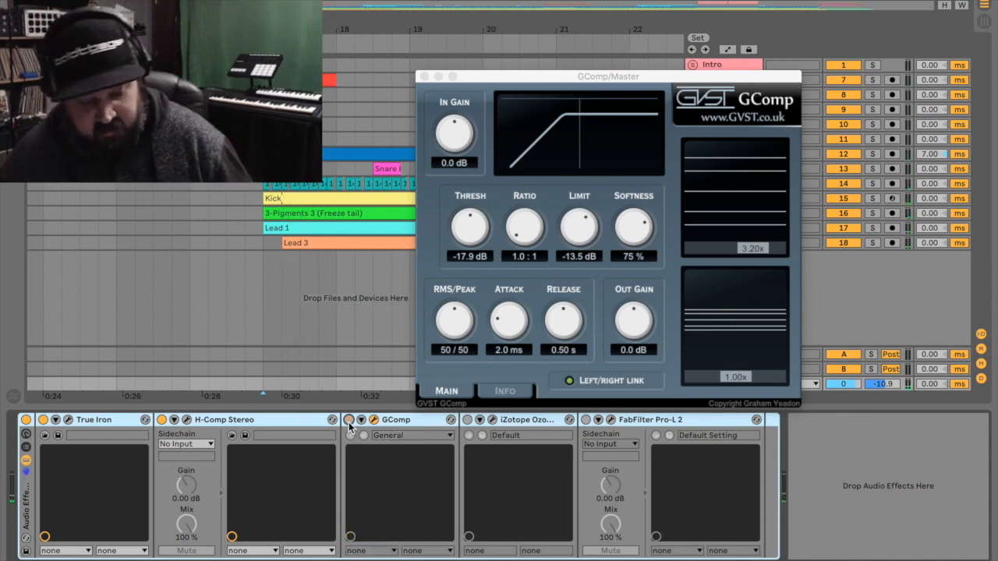
Compare the Master's peak level in the Session view mixer with GComp bypassed and enabled
key(Tab)
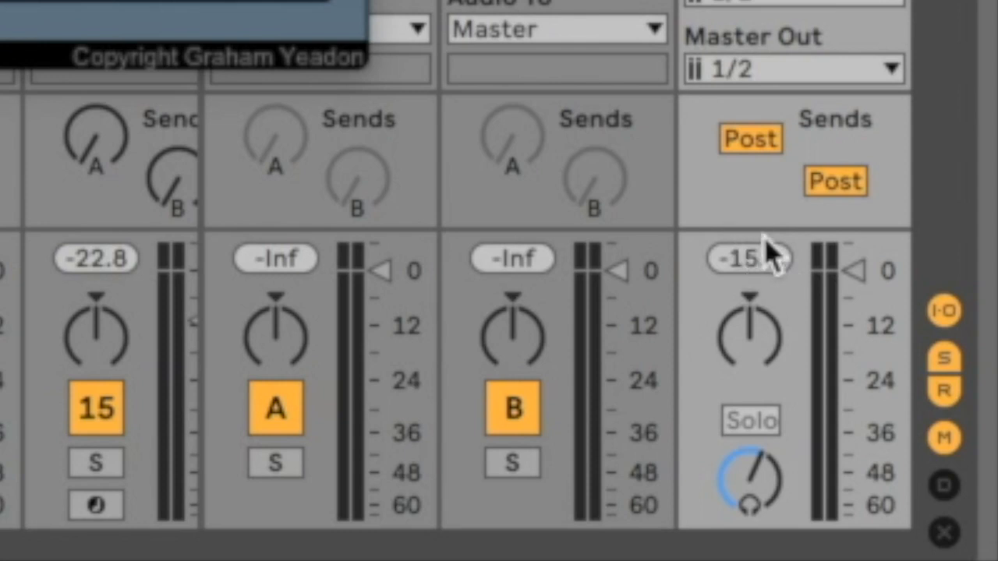
key(space)
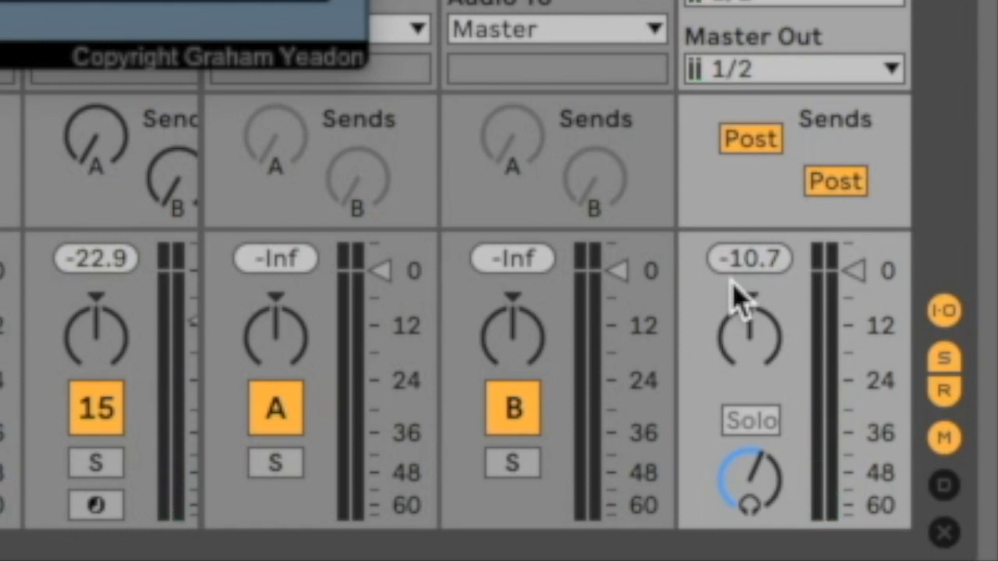
key(space)
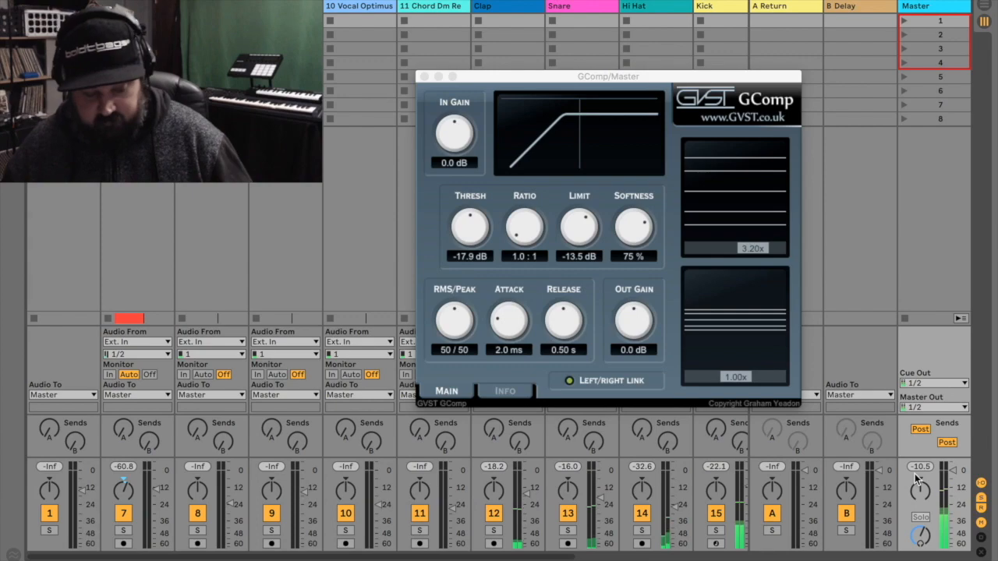
key(Tab)
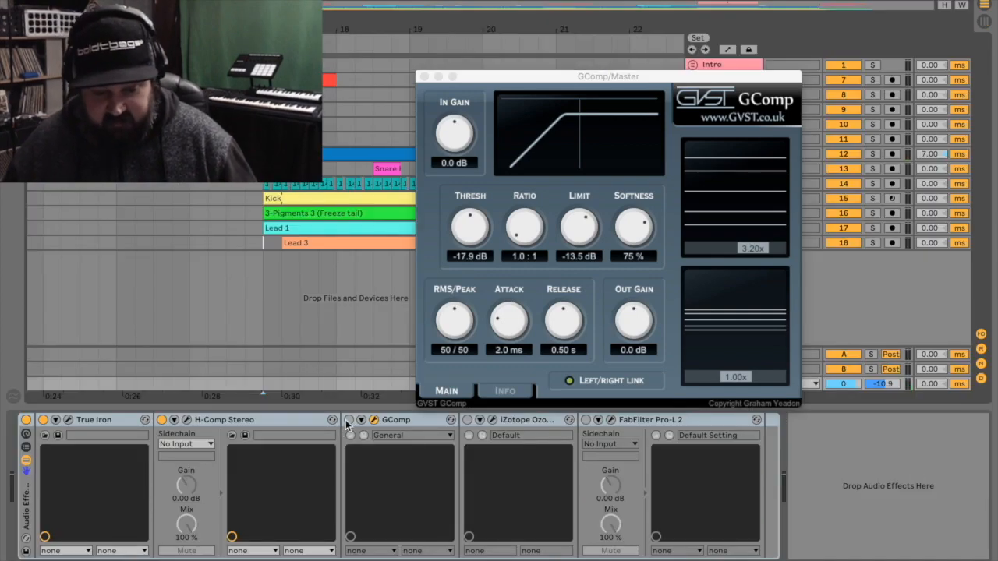
key(Tab)
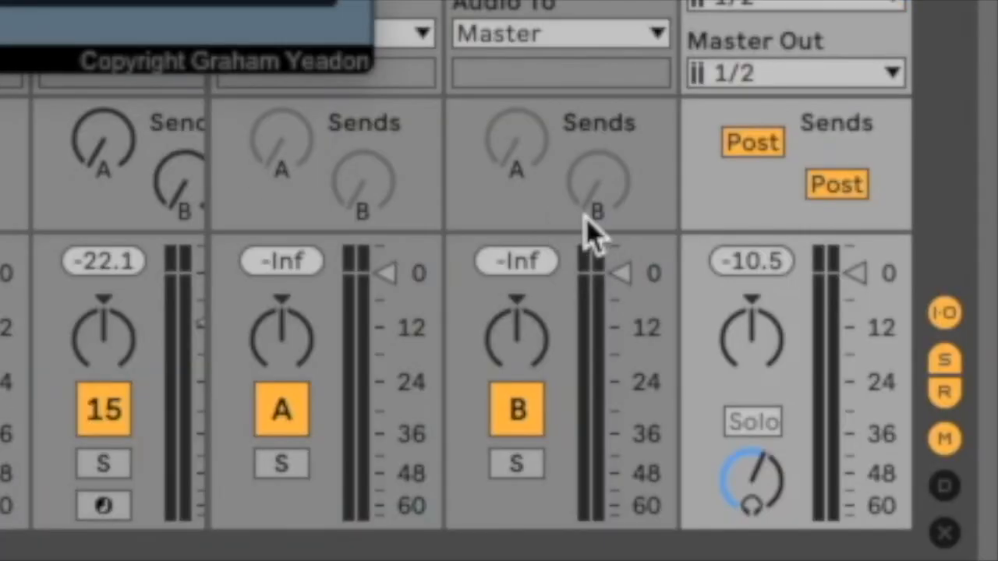
key(space)
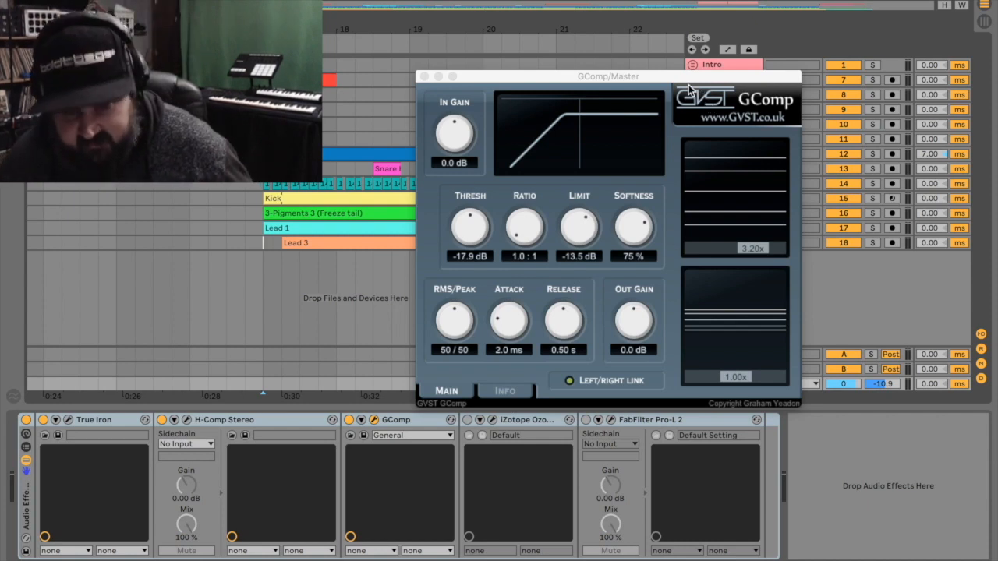
Close the GComp window, then enable iZotope Ozone on the Master and open its plug-in window
click(422, 77)
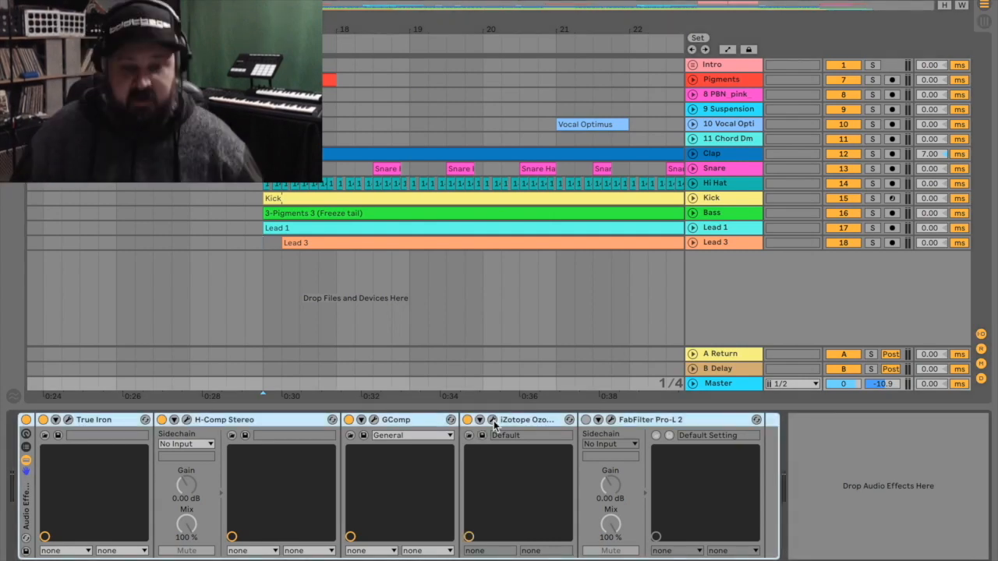
click(493, 421)
drag(479, 4, 454, 4)
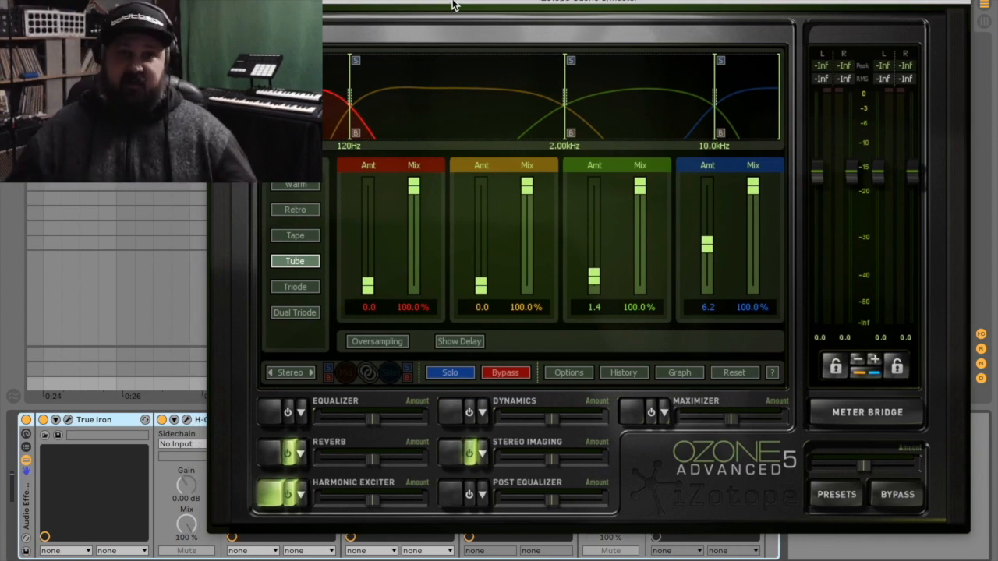
Display Ozone's Reverb module and shift the low-end node of its filter curve to a higher frequency
click(271, 453)
drag(570, 68, 604, 119)
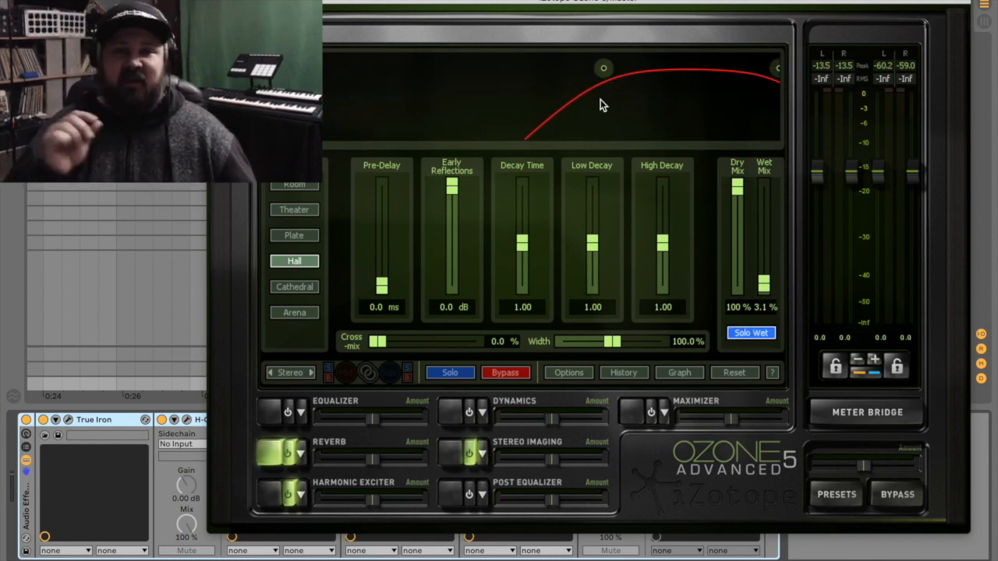
drag(602, 63, 602, 64)
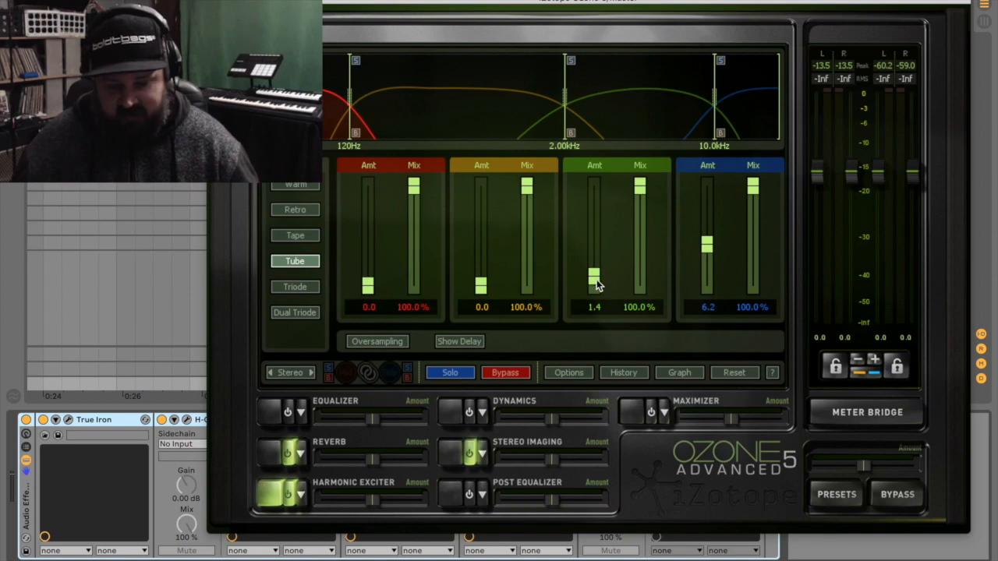
Examine the vectorscope in Ozone's Stereo Imaging module while playing the mix in short passes
click(453, 453)
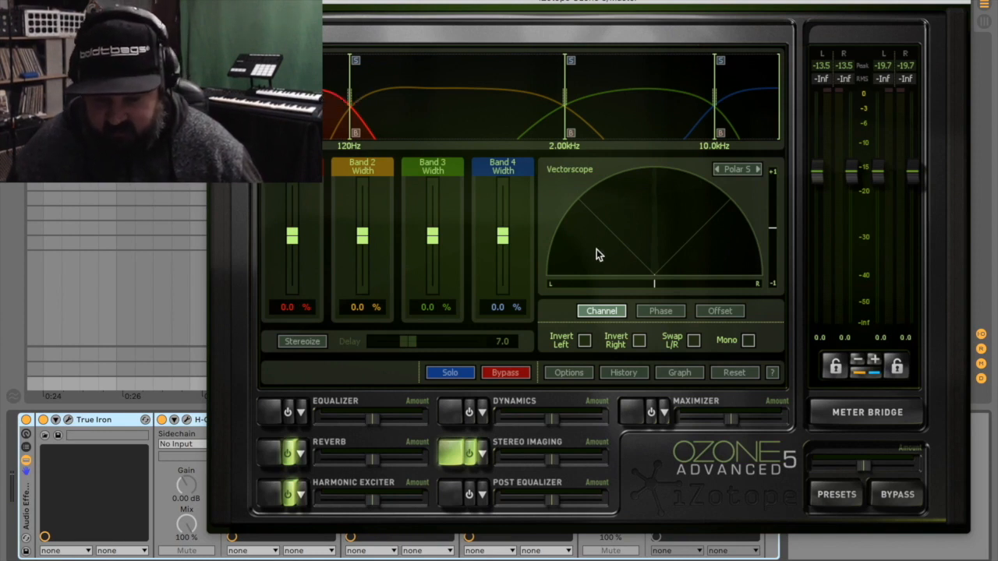
key(space)
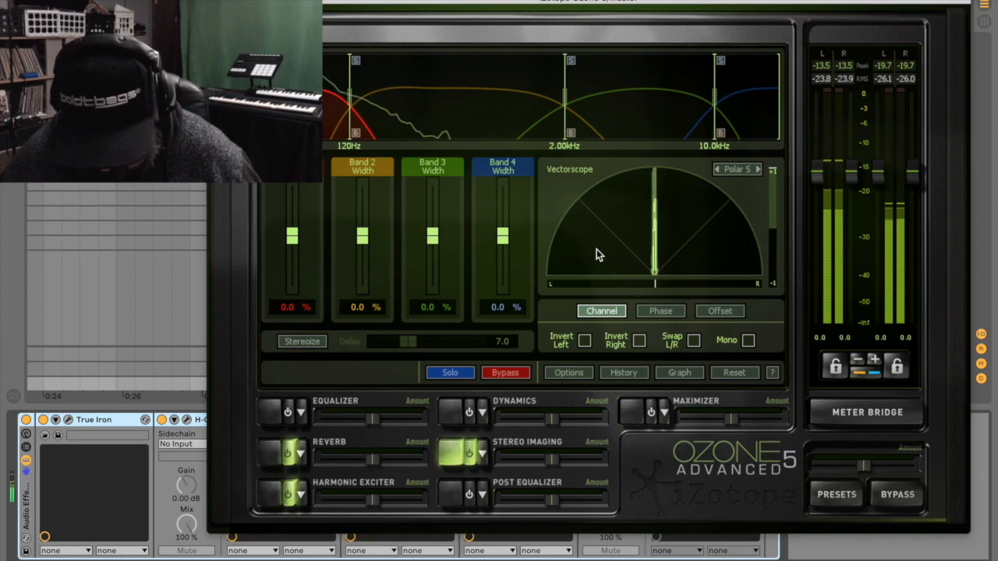
key(space)
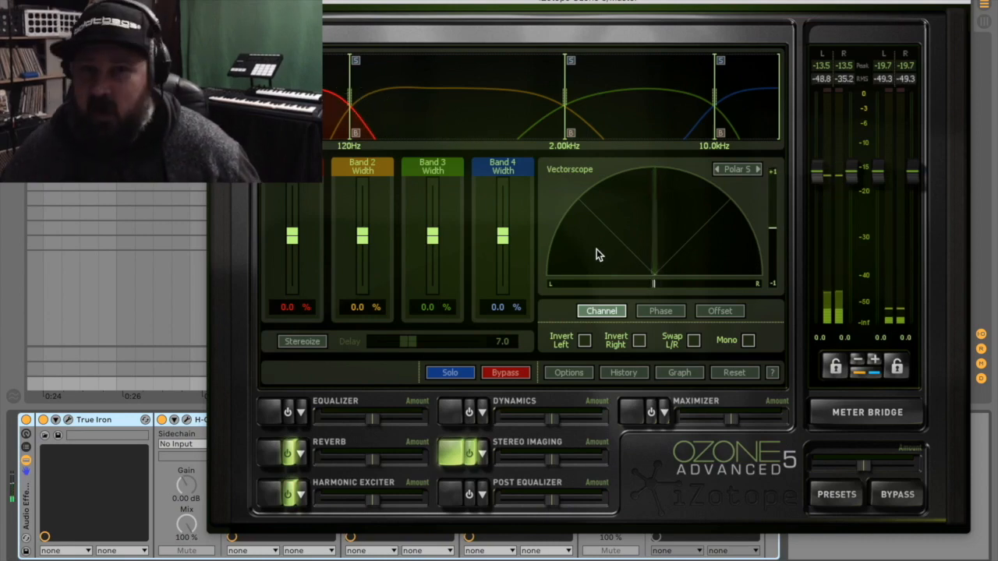
key(space)
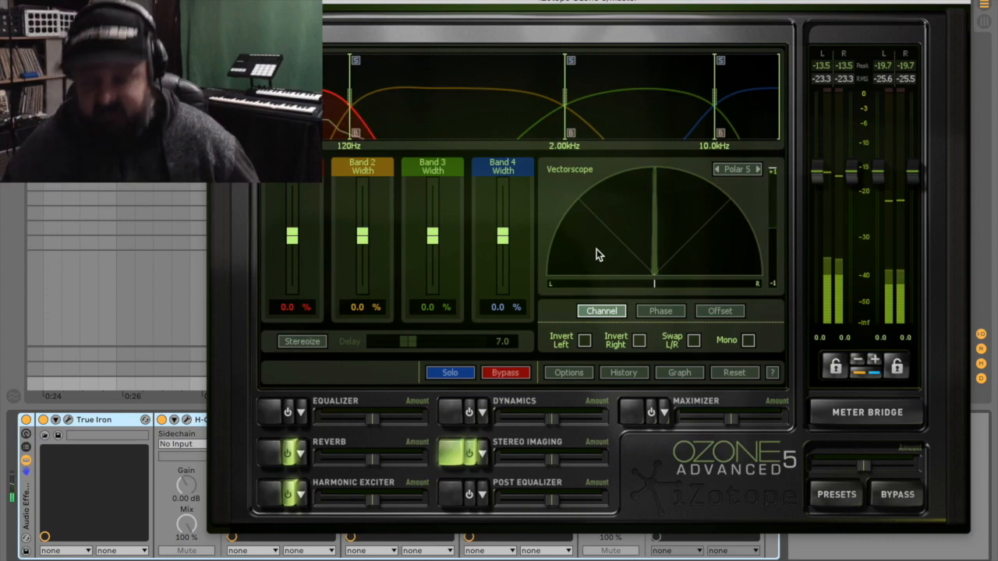
key(space)
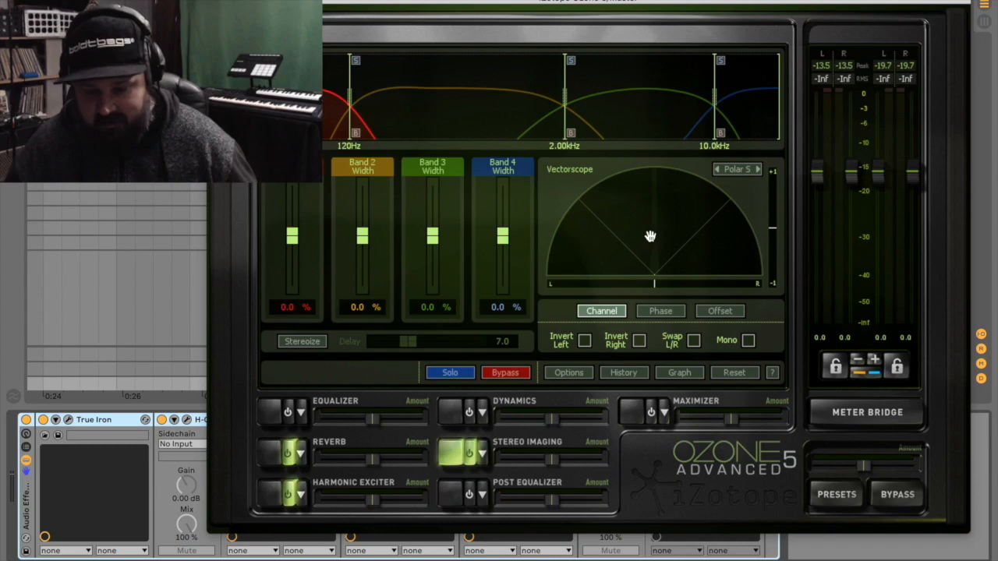
key(space)
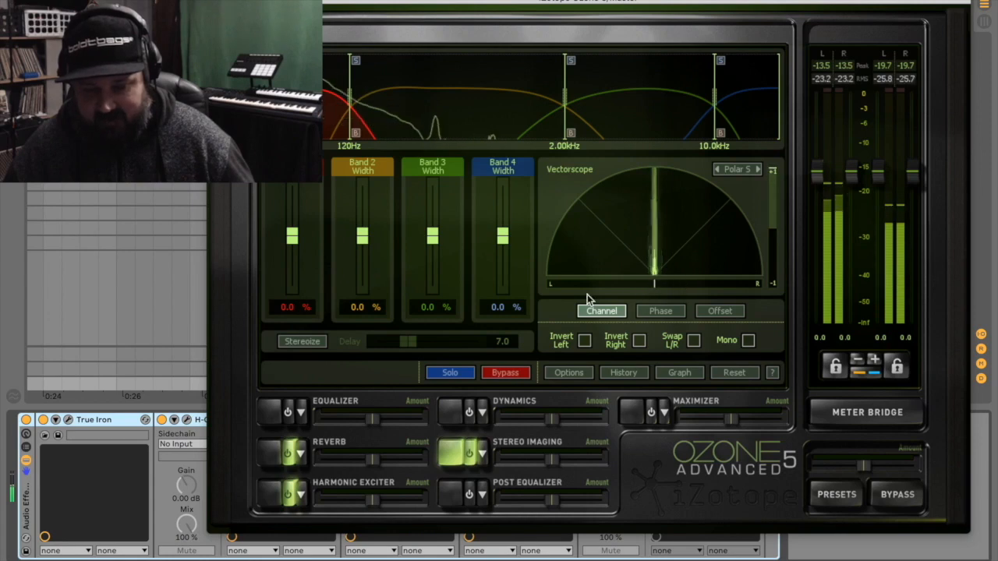
key(space)
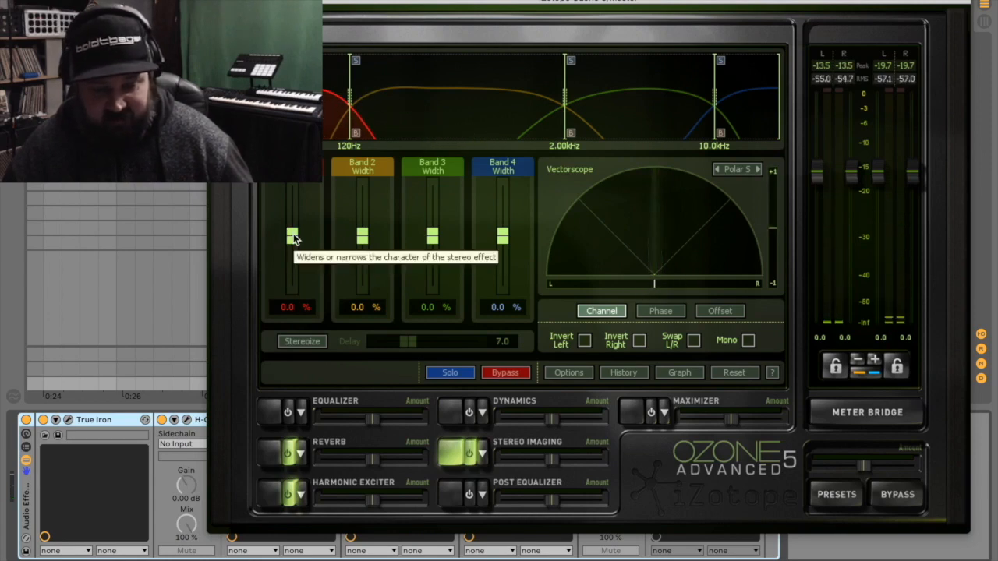
Set the Band 1 width in Stereo Imaging to -100.0 % and check the vectorscope during playback
drag(293, 238, 312, 358)
key(space)
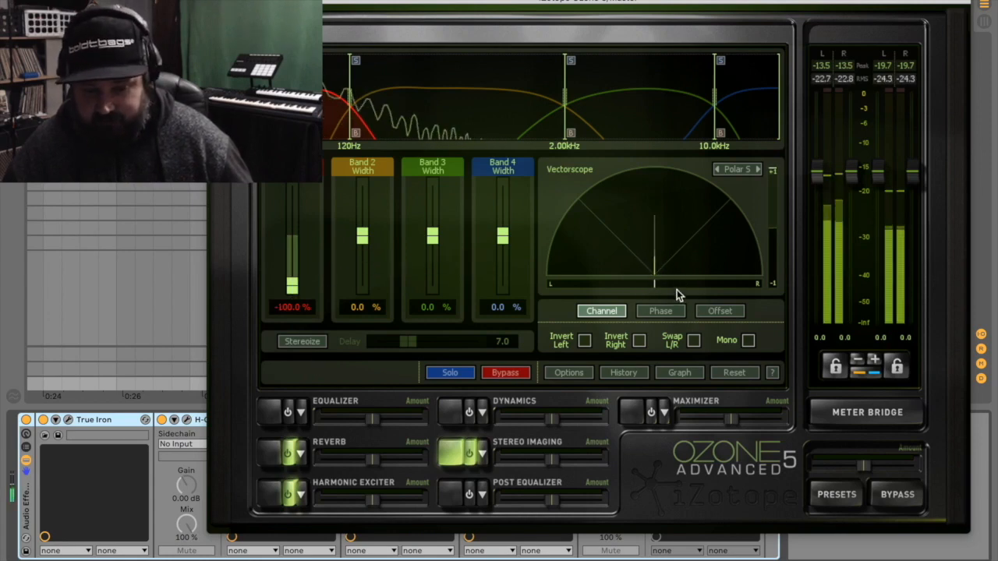
key(space)
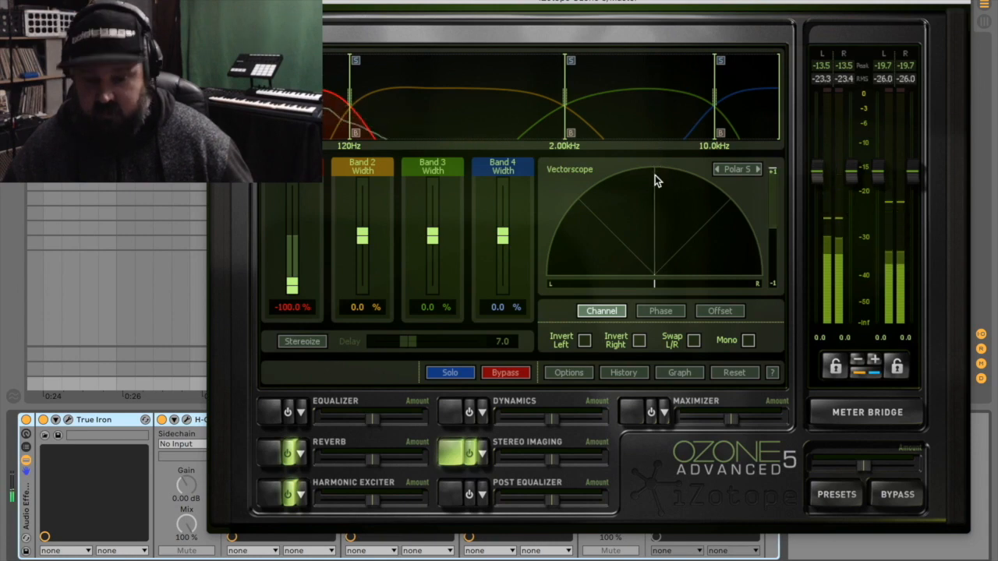
key(space)
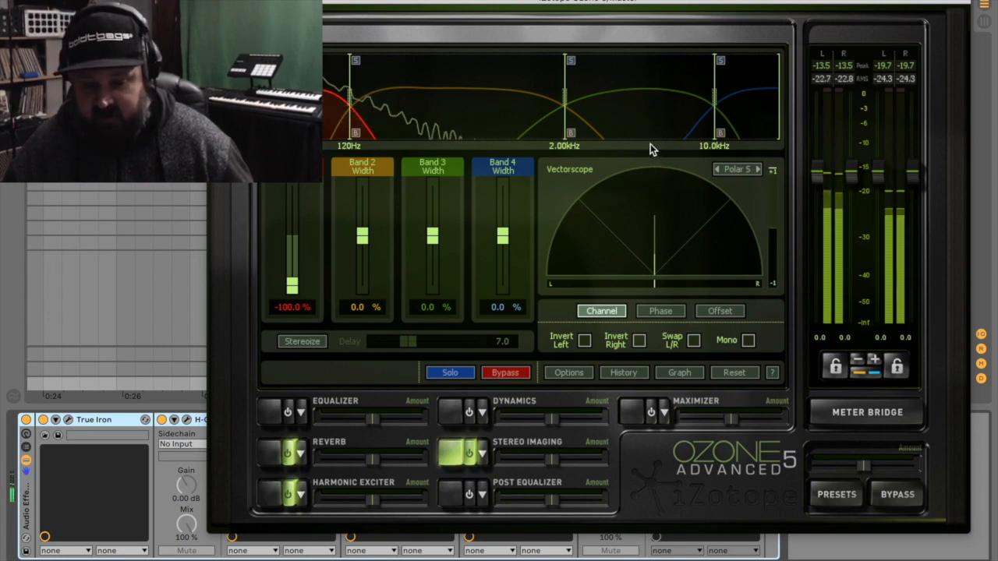
key(space)
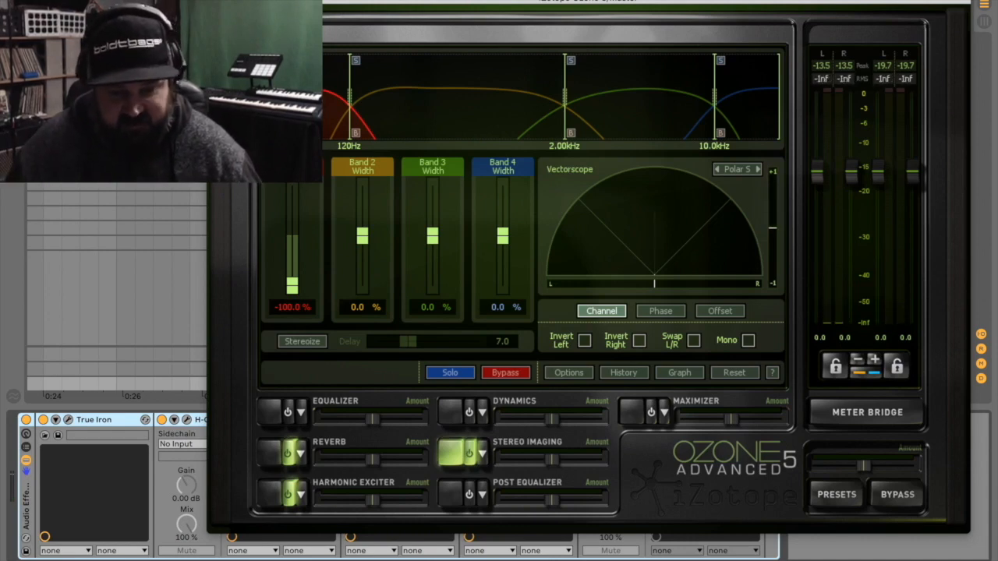
View Ozone's bypassed Maximizer module and close the Ozone window
click(627, 414)
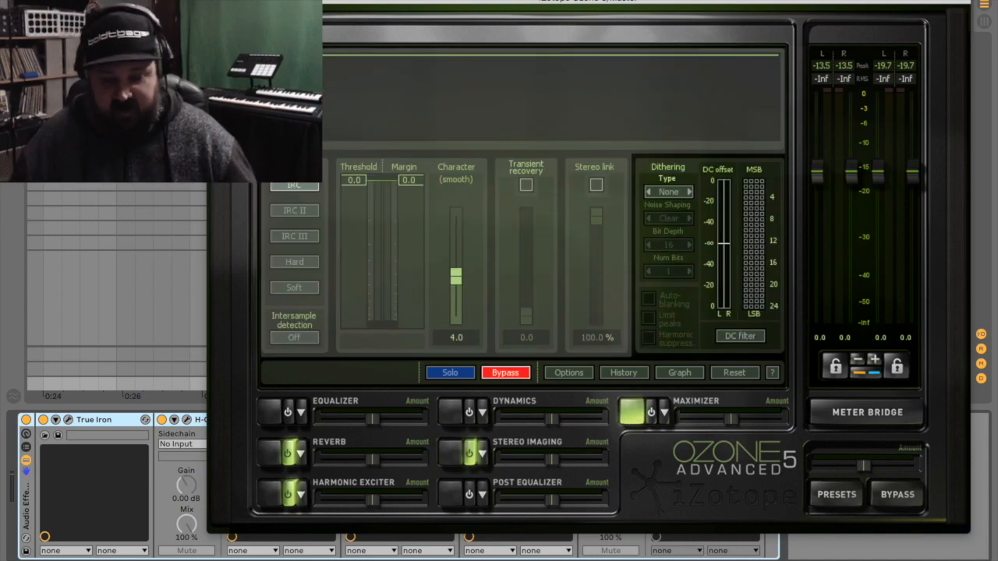
click(216, 2)
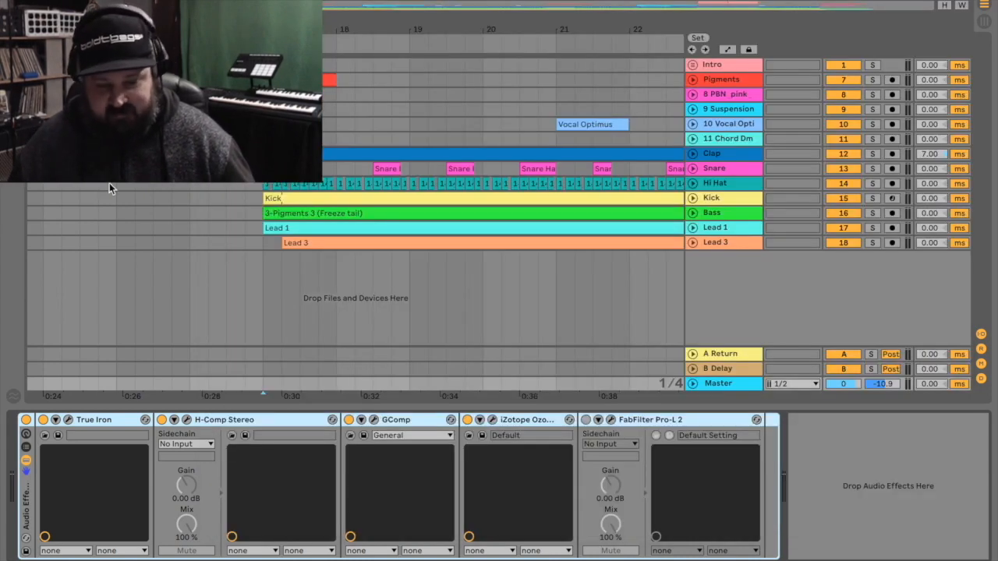
Enable FabFilter Pro-L 2 on the Master and open its plug-in window, moving it fully into view
click(586, 420)
click(612, 420)
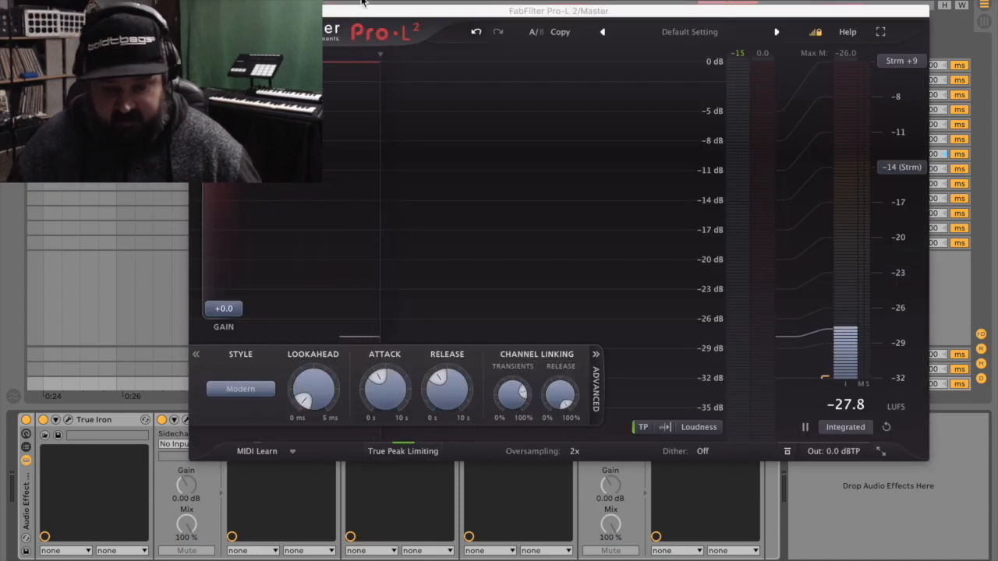
drag(407, 11, 428, 44)
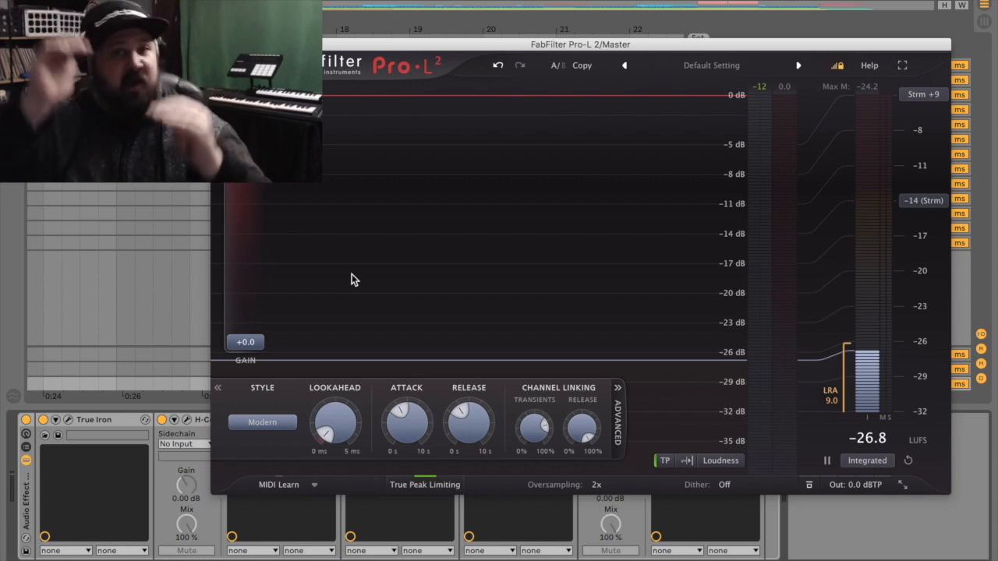
Raise the Pro-L 2 gain to +15.0 dB and check the limiting on its display during playback
key(space)
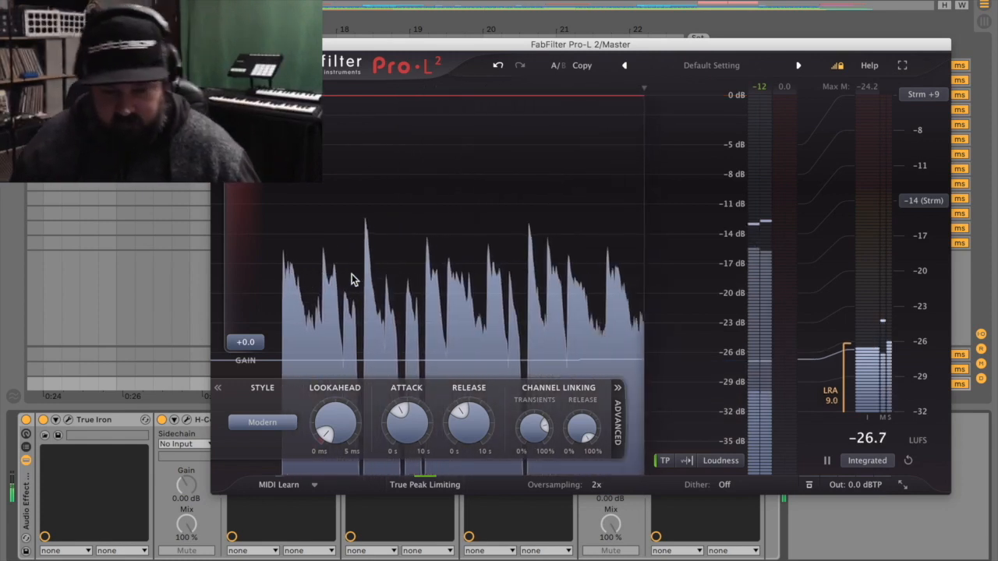
key(space)
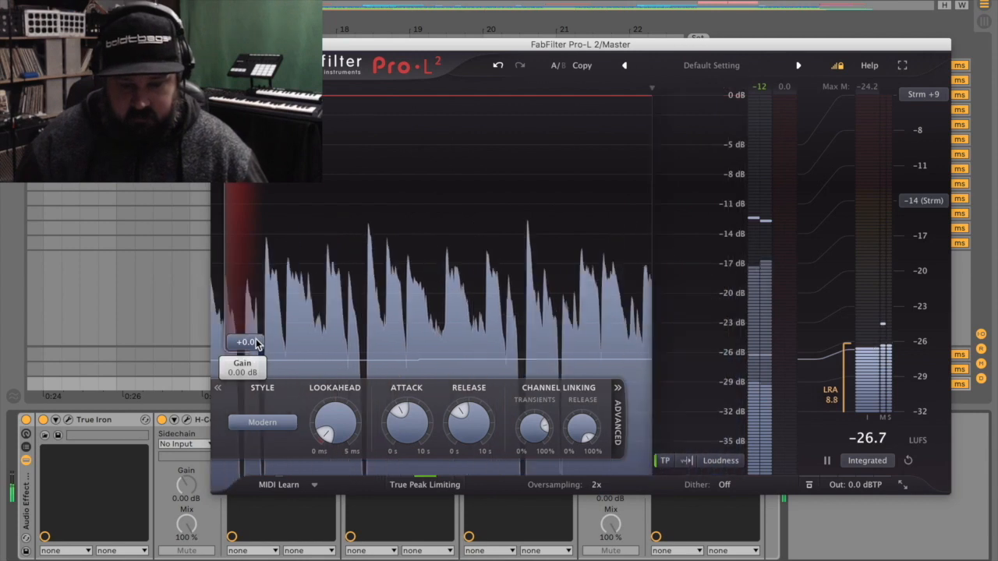
drag(236, 352, 229, 224)
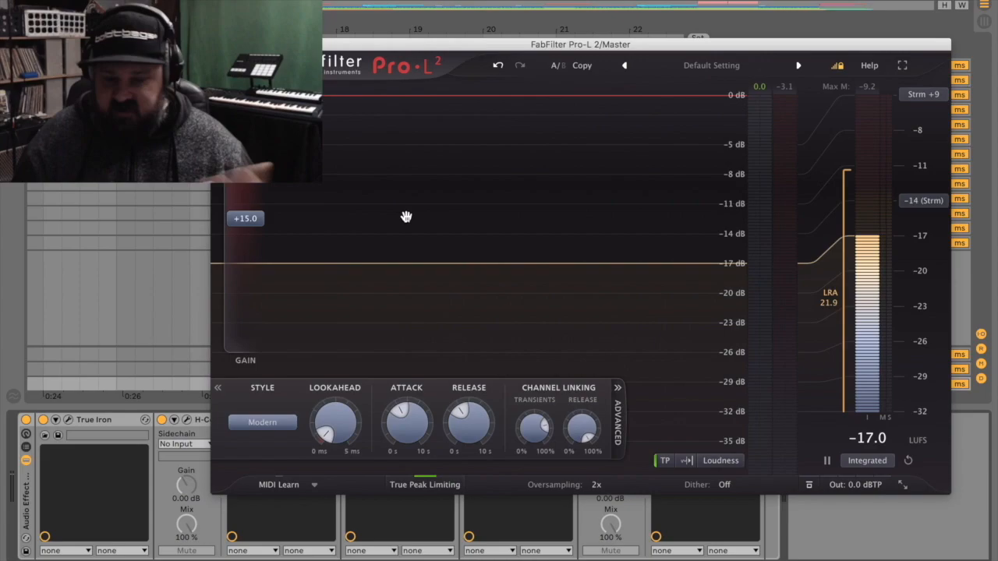
key(space)
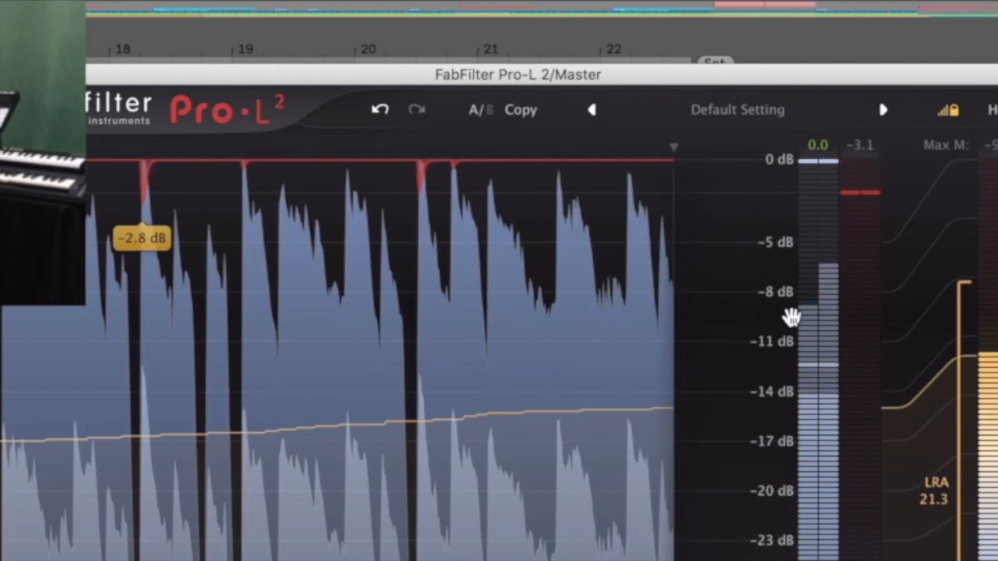
key(space)
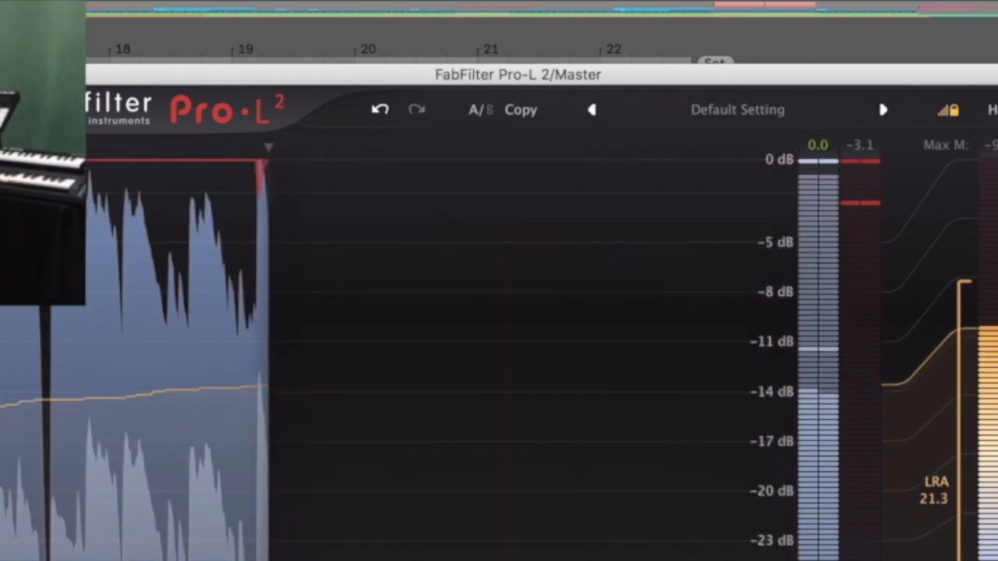
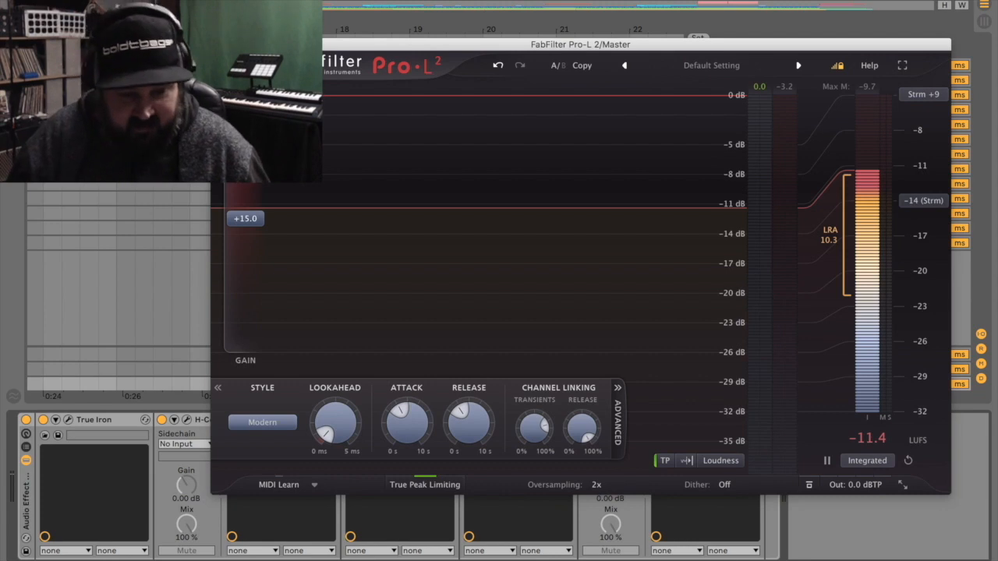
Close the Pro-L 2 window and audition the mix with the Master's whole Audio Effect Rack bypassed
click(219, 45)
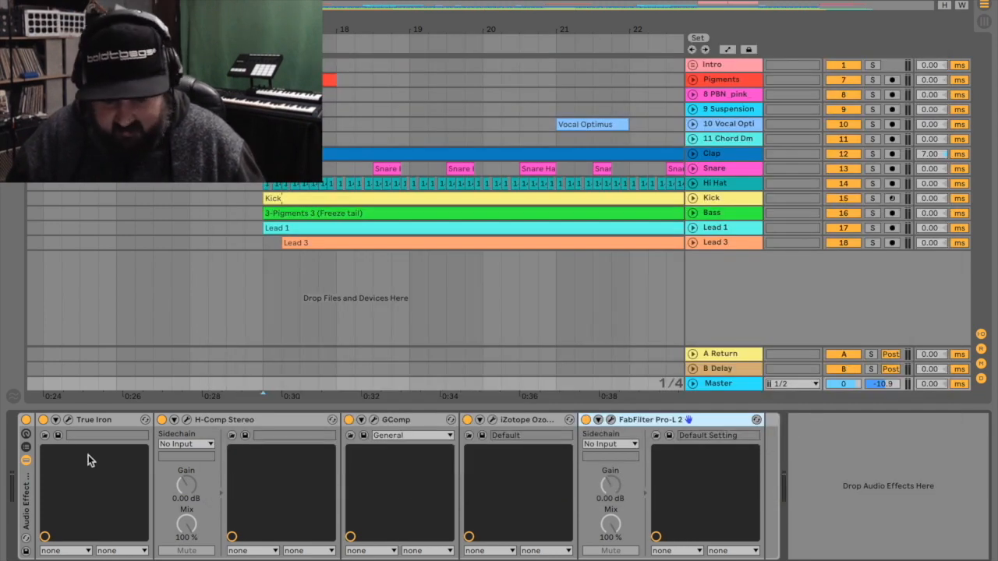
click(26, 421)
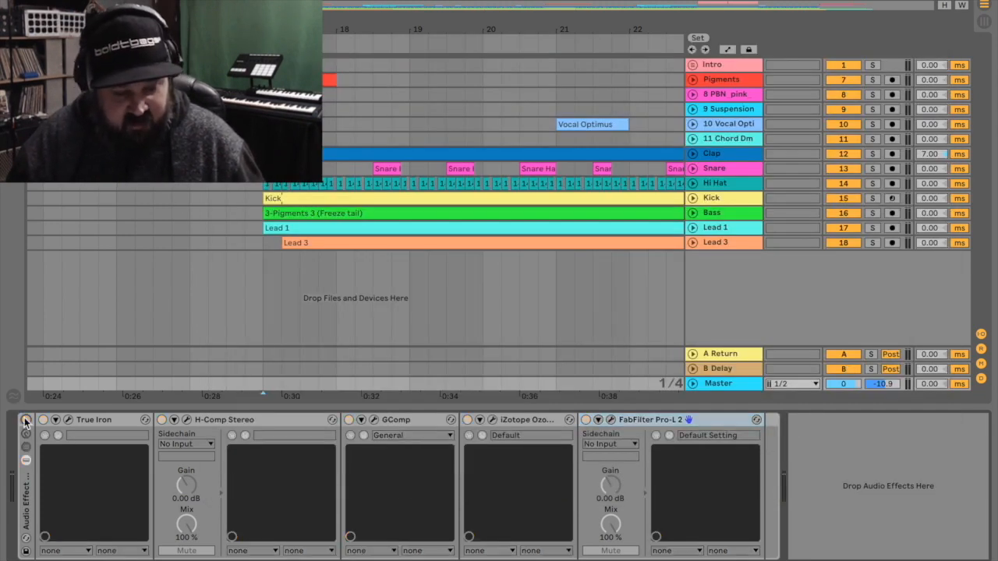
click(249, 203)
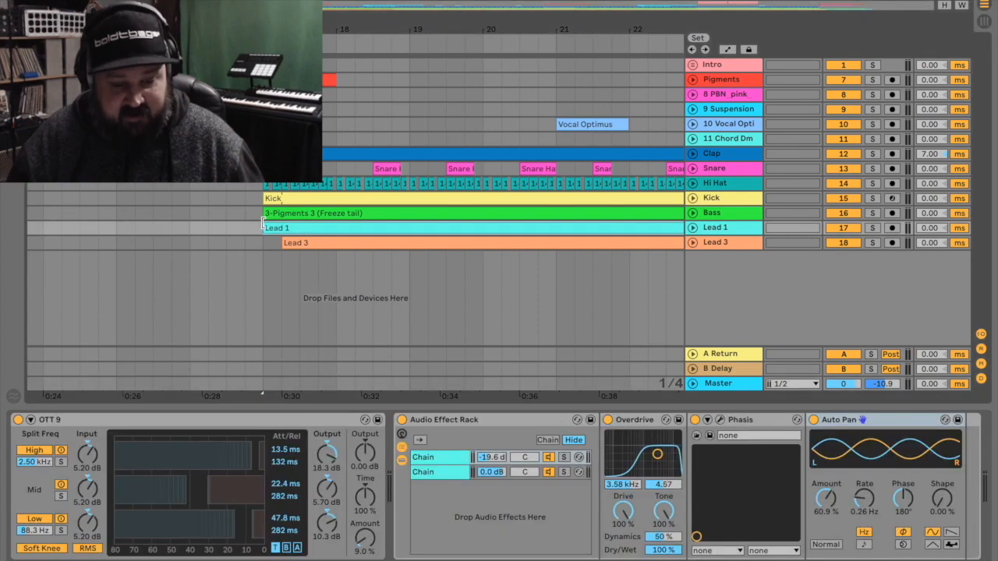
click(726, 382)
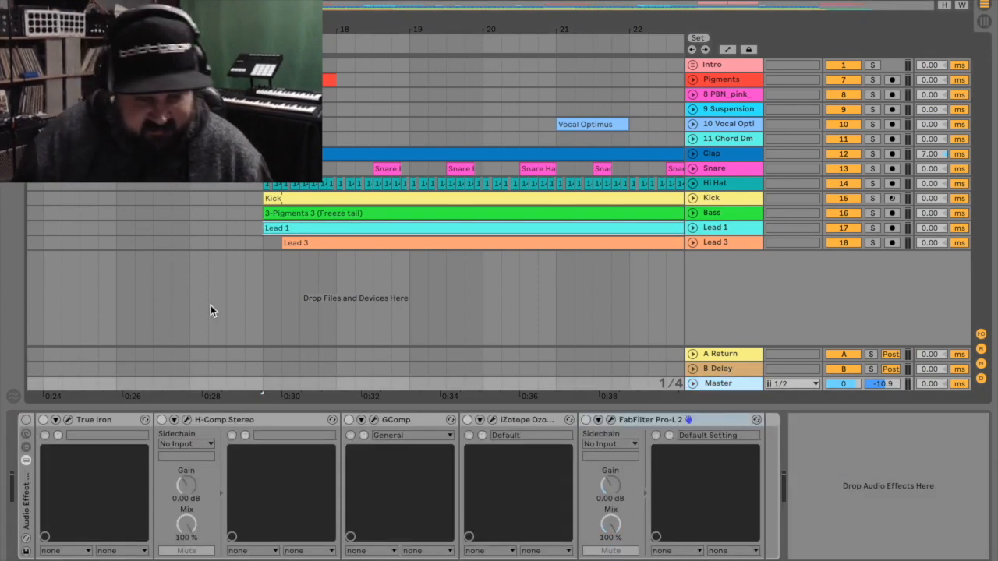
click(226, 243)
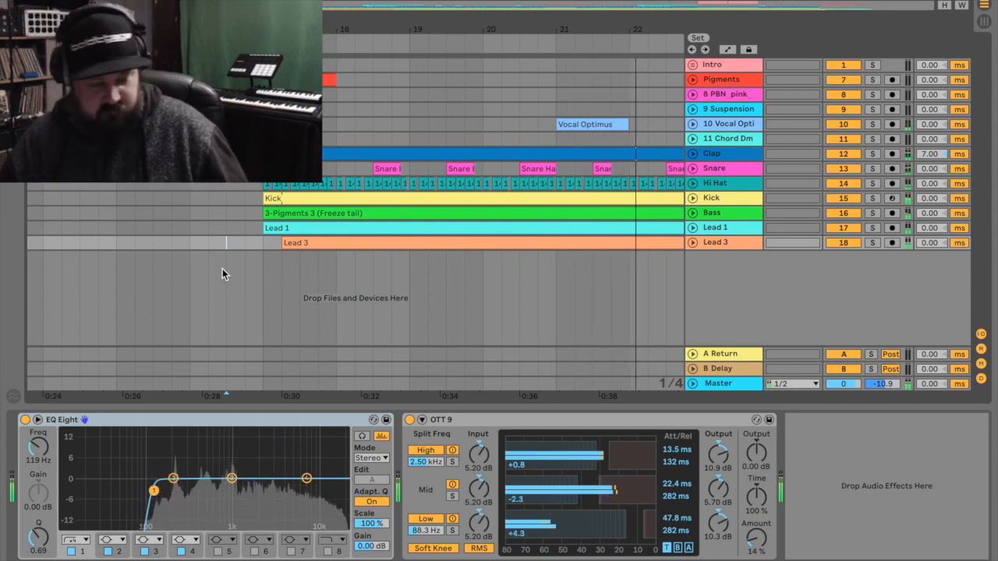
key(space)
Re-enable the Master's Audio Effect Rack and play the same passage through the full chain for comparison
click(209, 384)
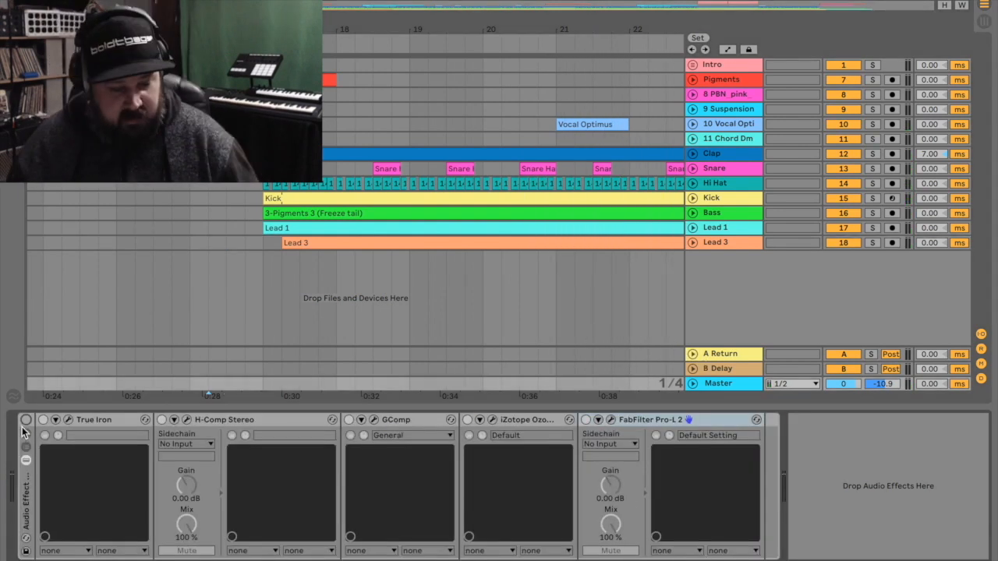
click(188, 246)
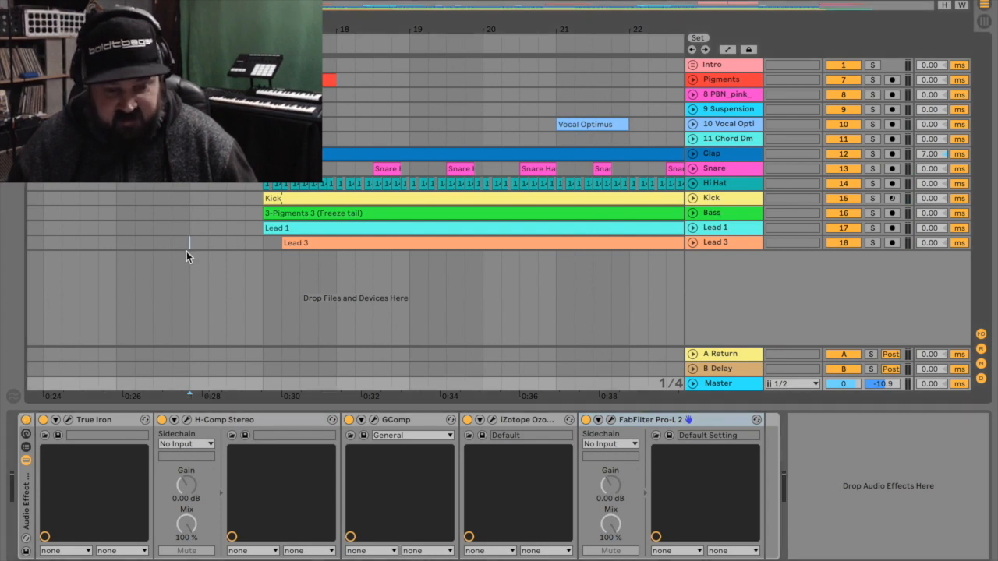
key(space)
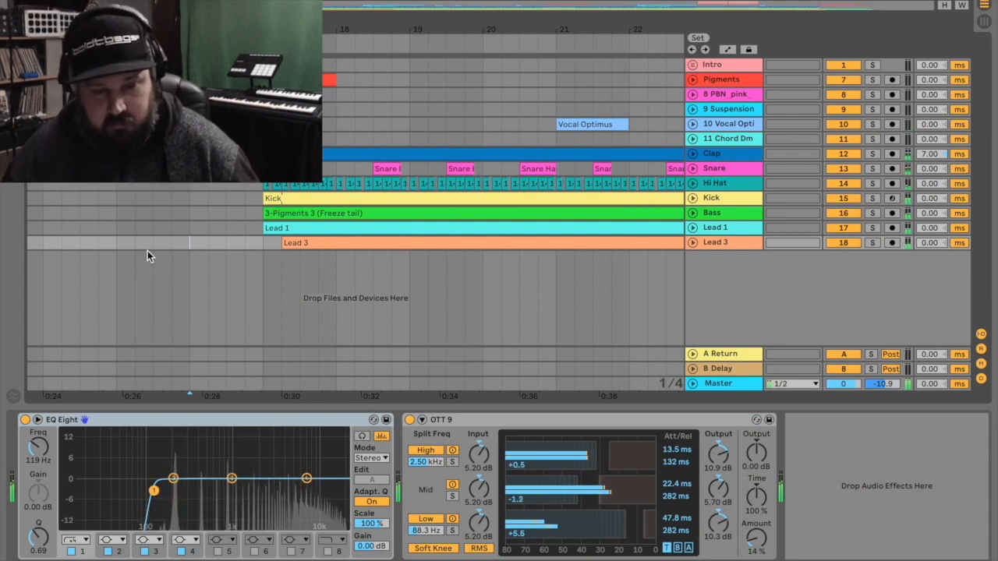
click(263, 242)
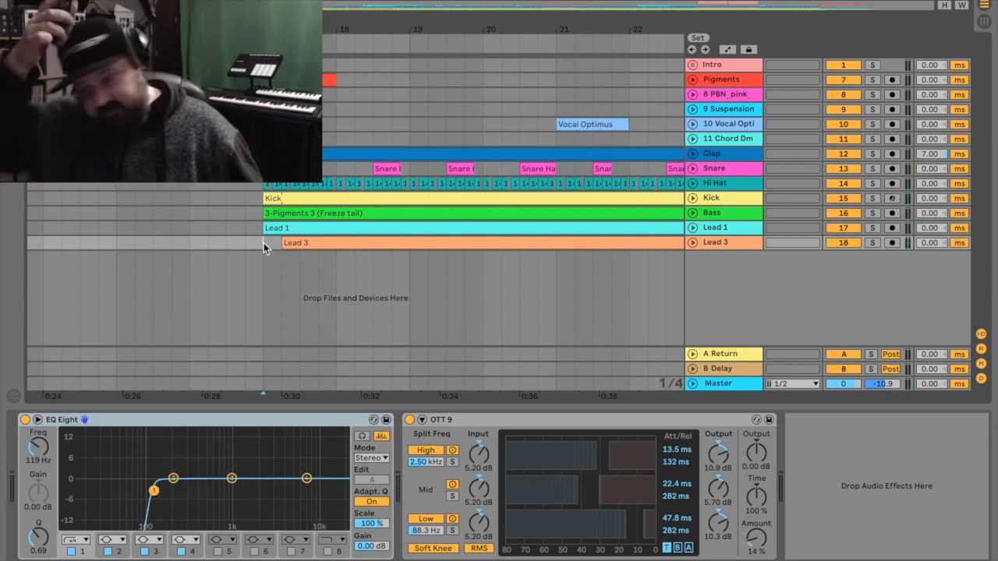